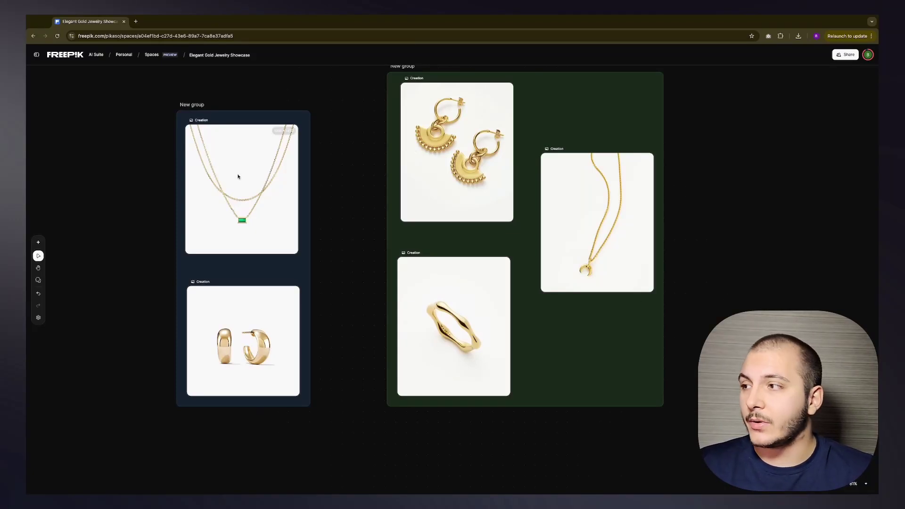
Step: Examine the gold jewelry product photos in the blue group and the green group
drag(150, 121, 330, 289)
click(341, 138)
drag(344, 140, 670, 345)
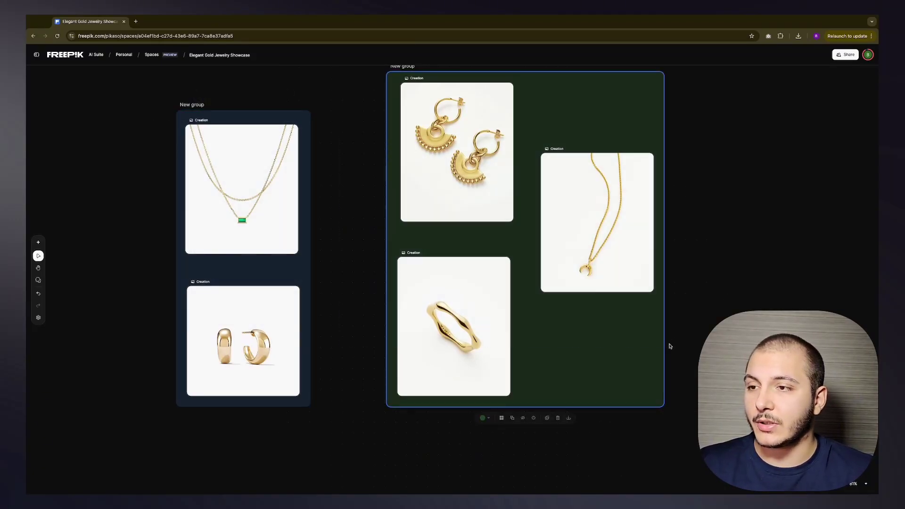
click(700, 340)
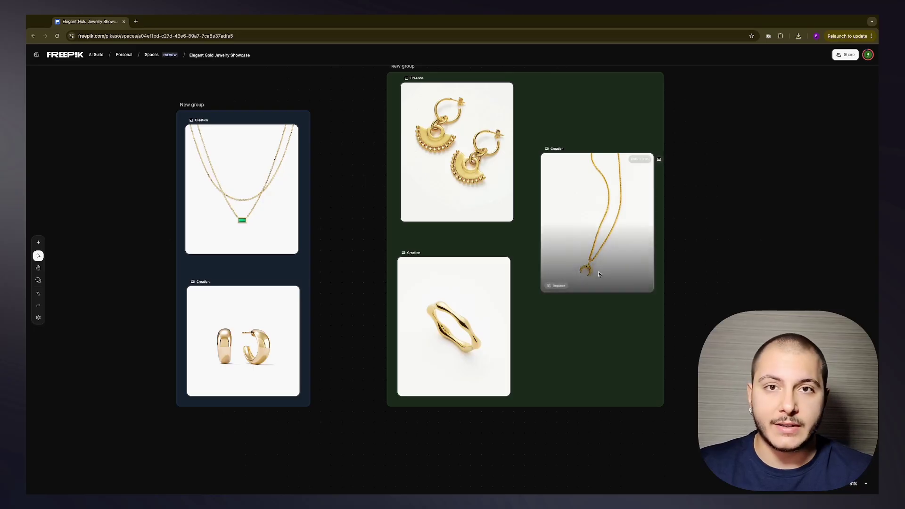
Step: Examine the model photos in the blue and green groups up close, checking the necklaces, earrings and rings worn in each
scroll(577, 264, down, 15)
scroll(468, 255, up, 3)
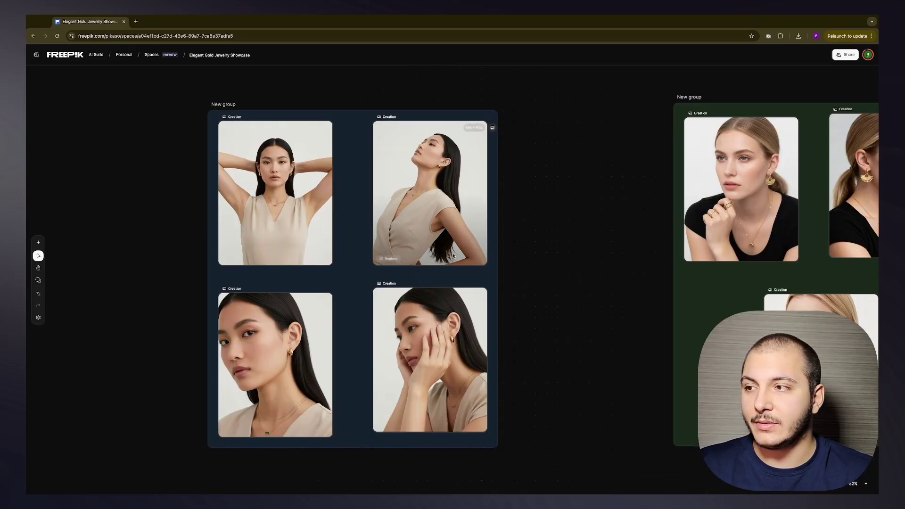
scroll(472, 253, left, 2)
scroll(480, 252, up, 3)
scroll(540, 349, right, 2)
scroll(541, 349, down, 1)
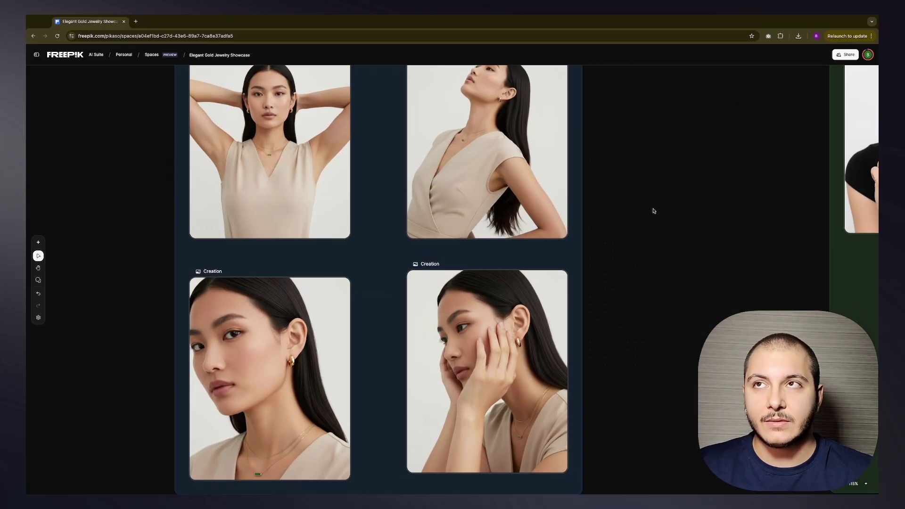
scroll(519, 257, right, 10)
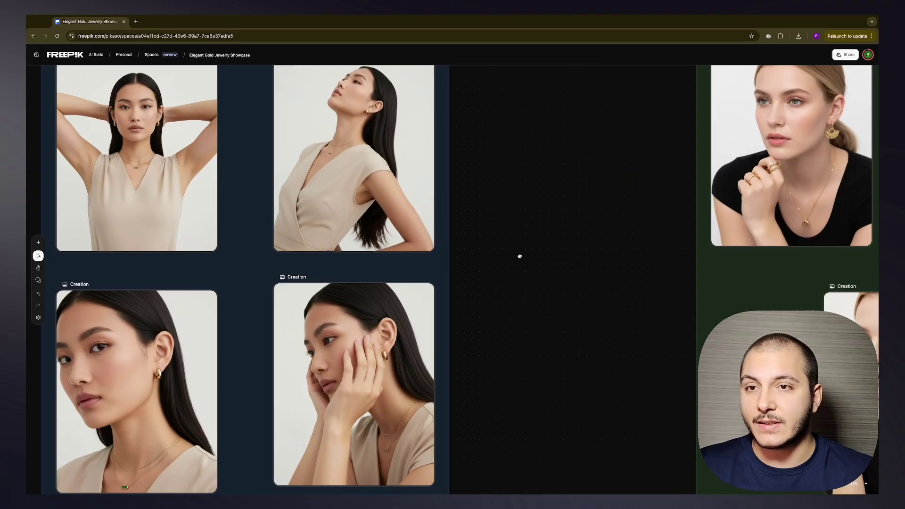
scroll(483, 203, up, 1)
scroll(482, 203, left, 1)
scroll(482, 203, up, 1)
scroll(516, 221, down, 1)
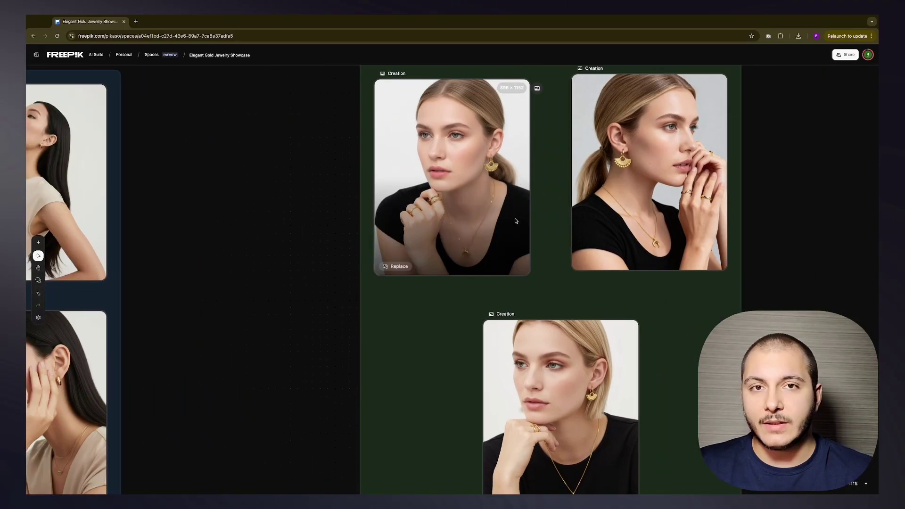
scroll(516, 220, left, 1)
scroll(516, 221, up, 1)
scroll(500, 191, up, 5)
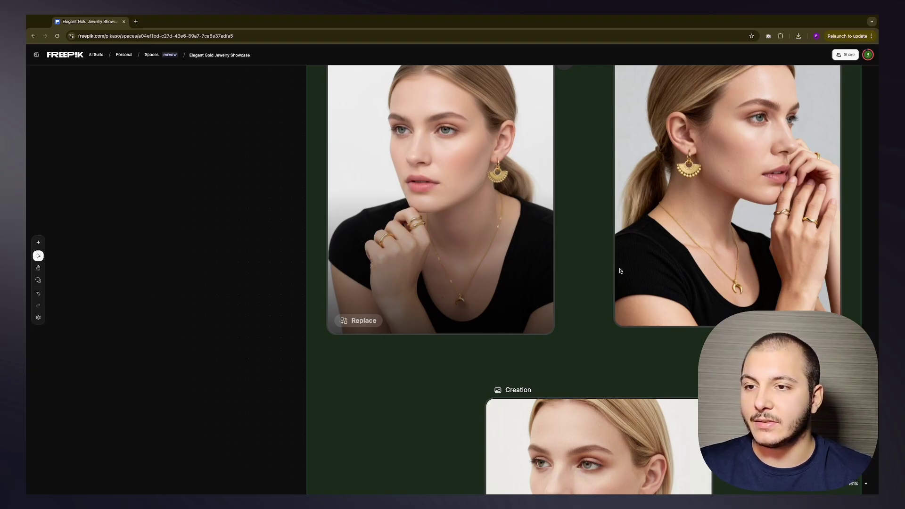
scroll(576, 227, right, 3)
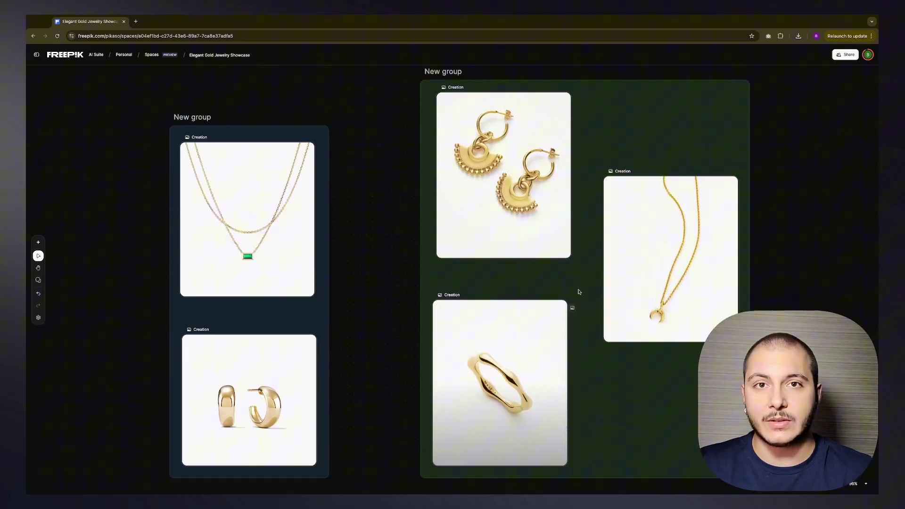
Step: Compare the jewelry product photos with the close-up portraits of the dark-haired model in the blue group
scroll(579, 292, up, 1)
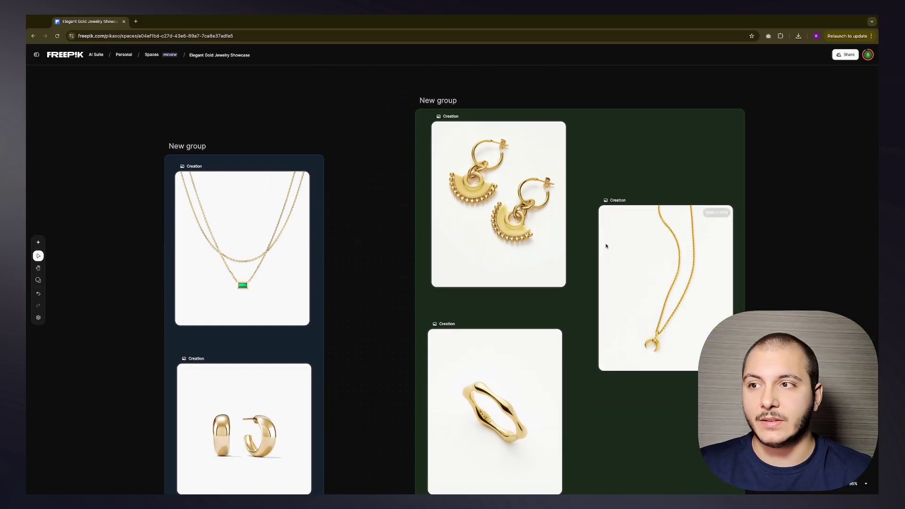
scroll(606, 247, down, 2)
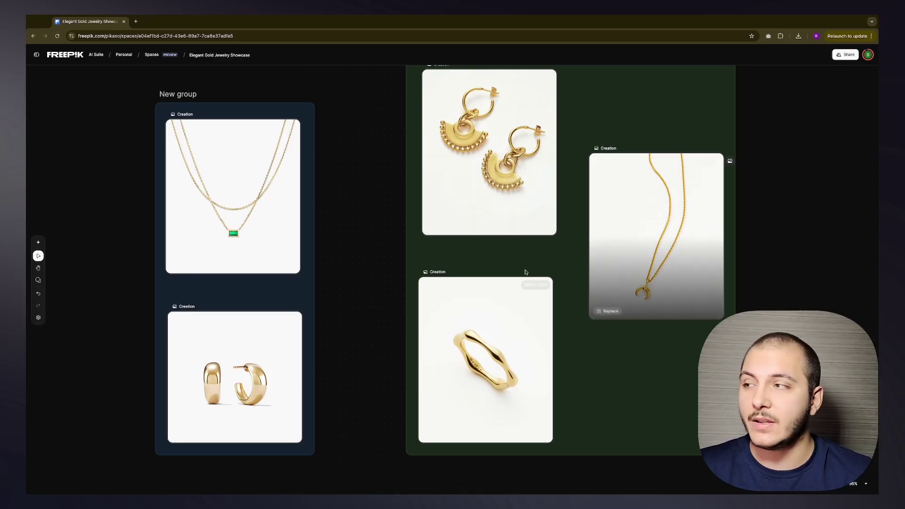
scroll(455, 192, left, 4)
scroll(454, 192, down, 1)
scroll(443, 272, left, 1)
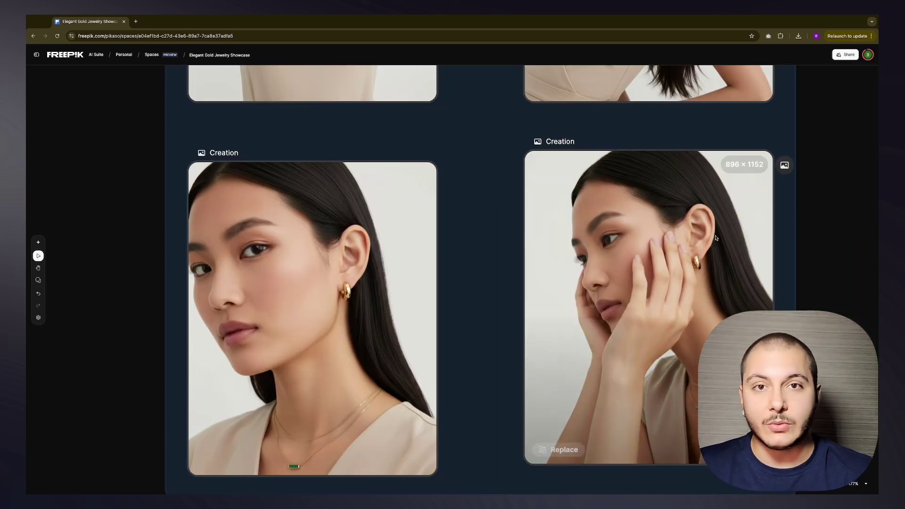
scroll(723, 257, down, 1)
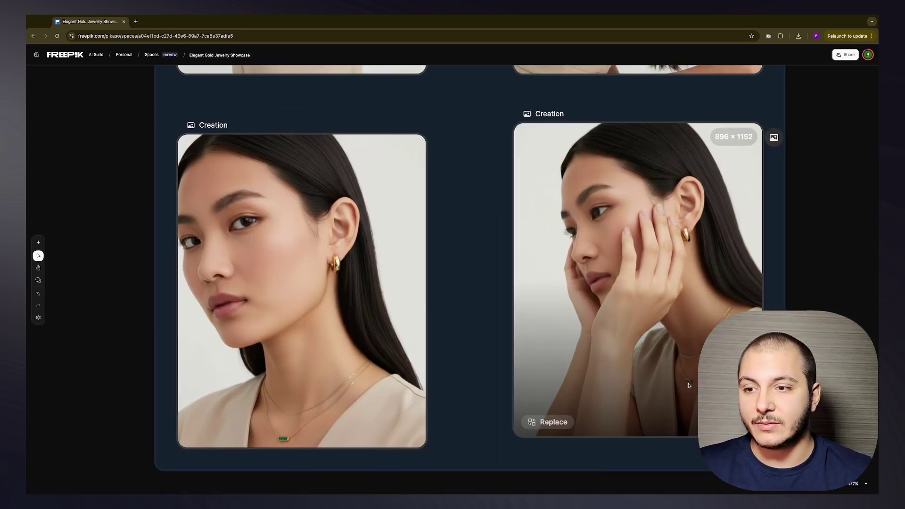
scroll(571, 278, left, 2)
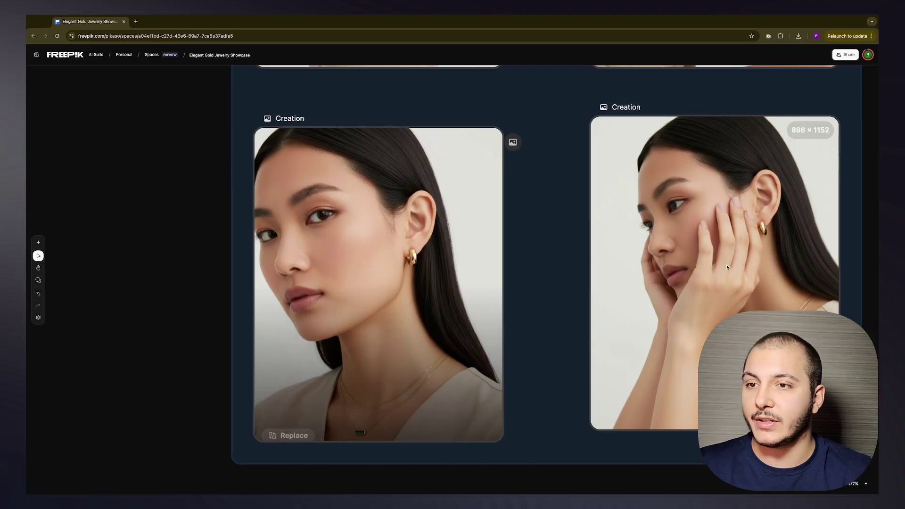
scroll(678, 292, up, 4)
scroll(678, 292, up, 3)
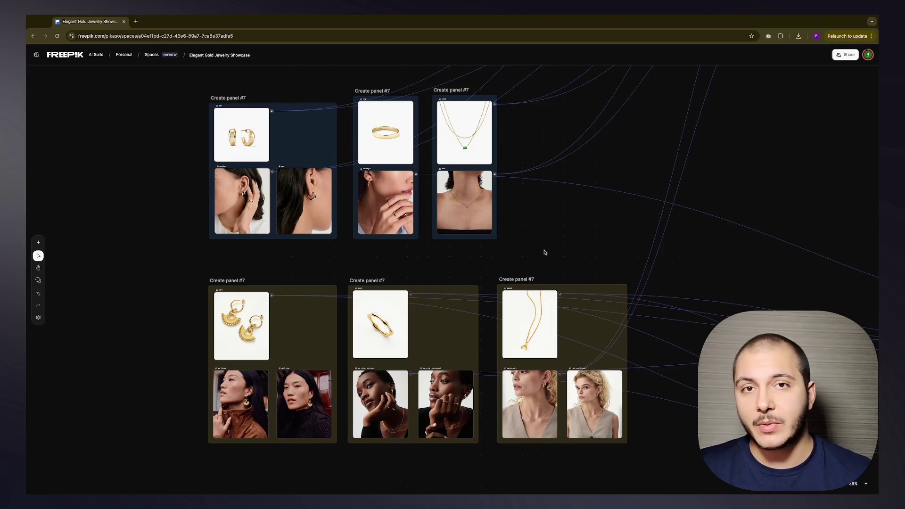
Step: Review the olive reference panels, comparing the earring, ring and necklace product shots with the pose photos beneath them
mouse_move(617, 204)
mouse_down()
mouse_move(609, 225)
mouse_move(628, 199)
mouse_up()
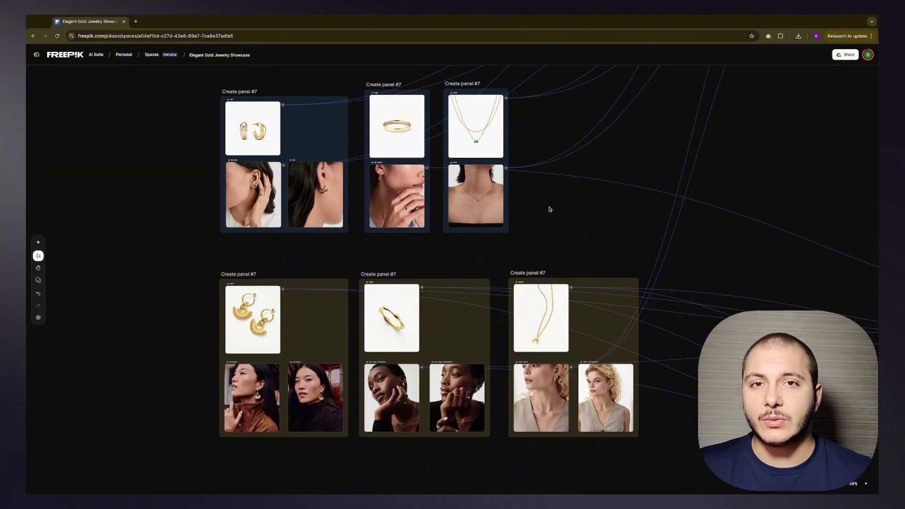
scroll(529, 203, down, 2)
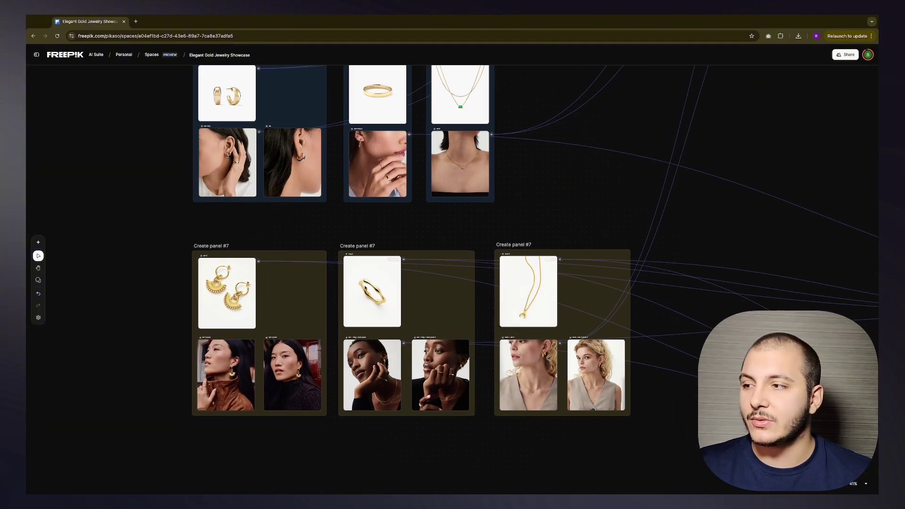
scroll(426, 299, down, 4)
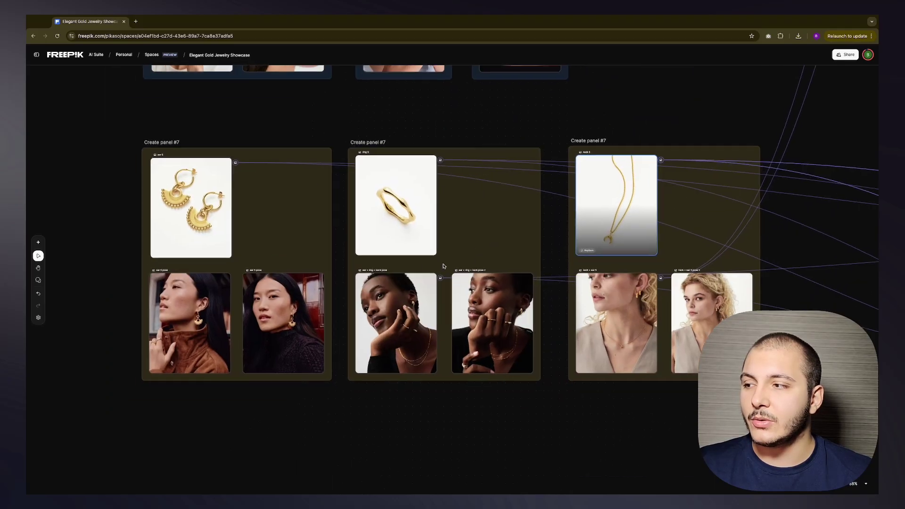
scroll(443, 266, down, 5)
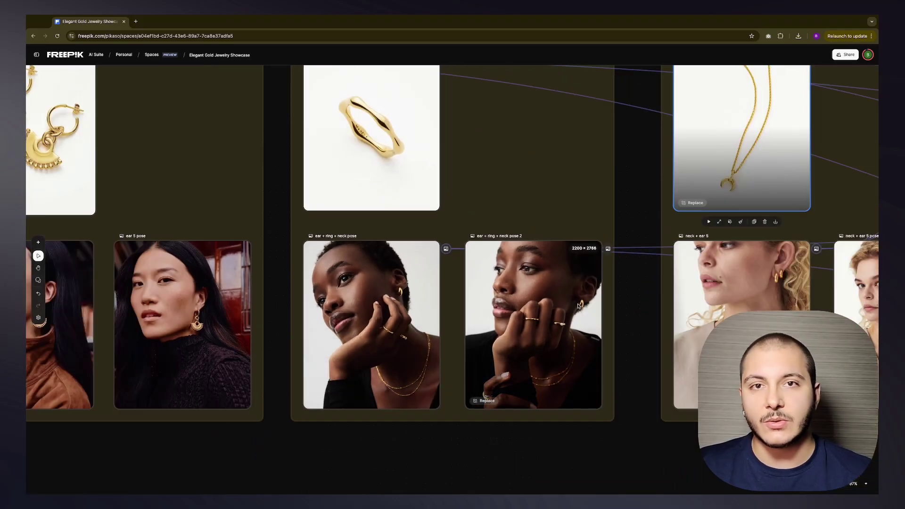
scroll(579, 306, up, 2)
scroll(585, 306, right, 4)
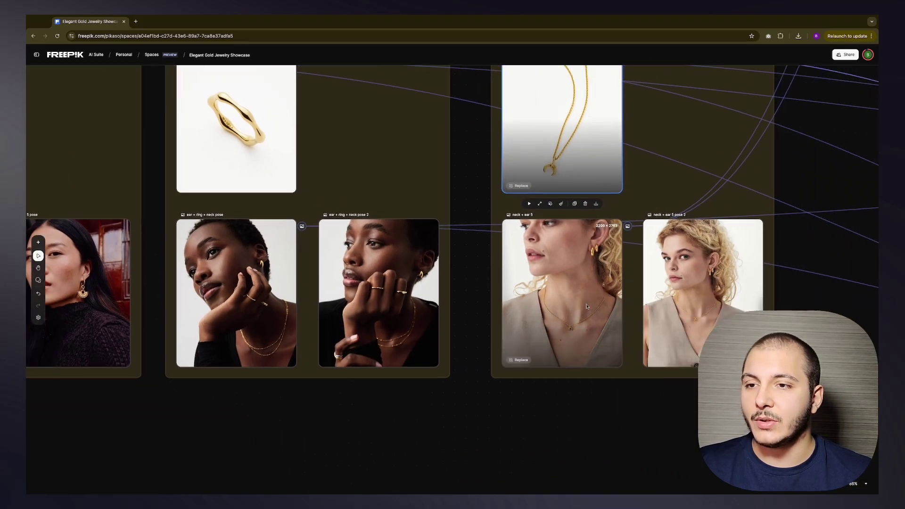
scroll(587, 306, left, 4)
scroll(502, 182, left, 2)
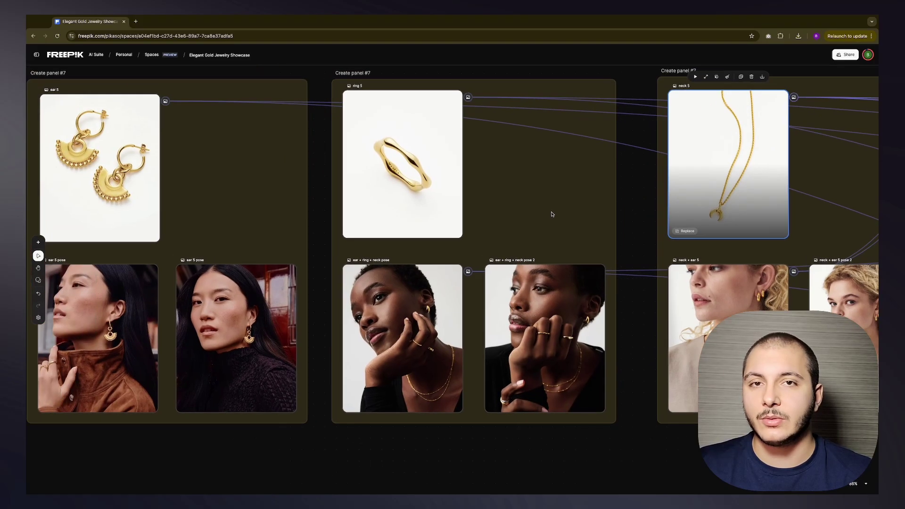
scroll(552, 214, up, 1)
scroll(542, 189, down, 2)
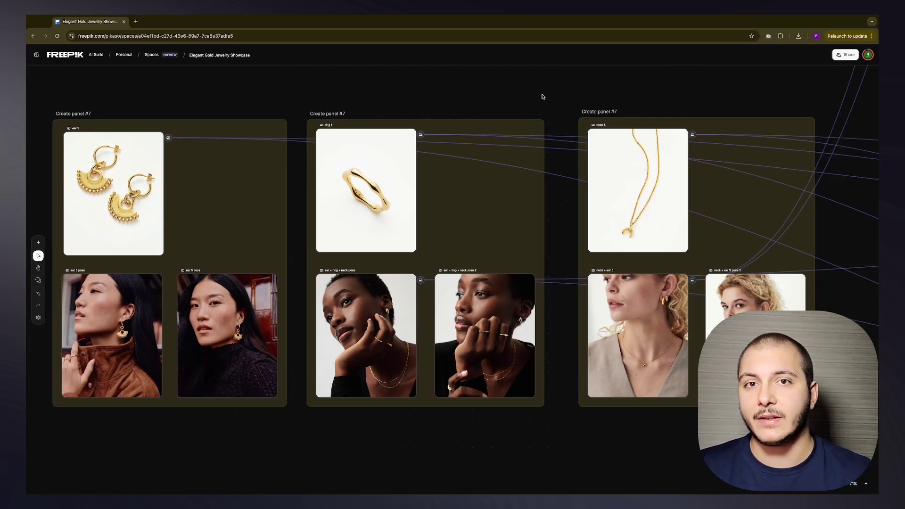
scroll(473, 212, up, 2)
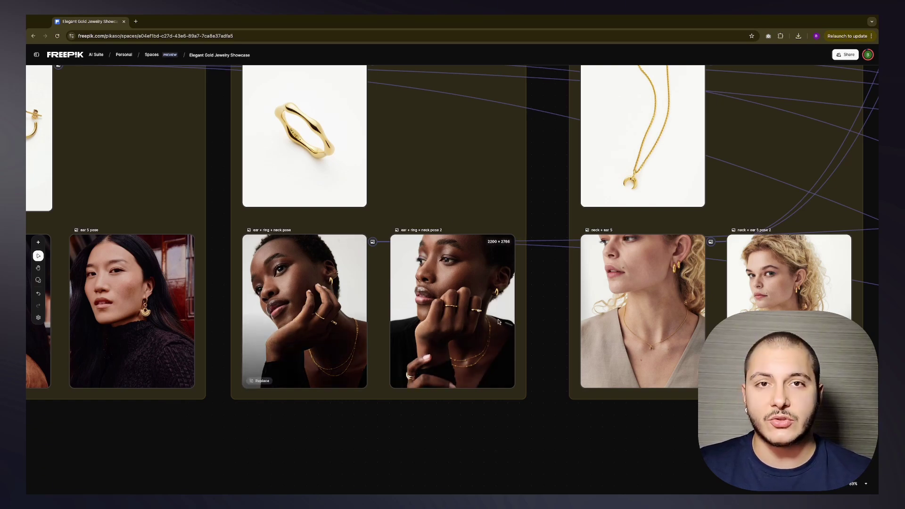
scroll(498, 322, left, 5)
scroll(566, 283, up, 5)
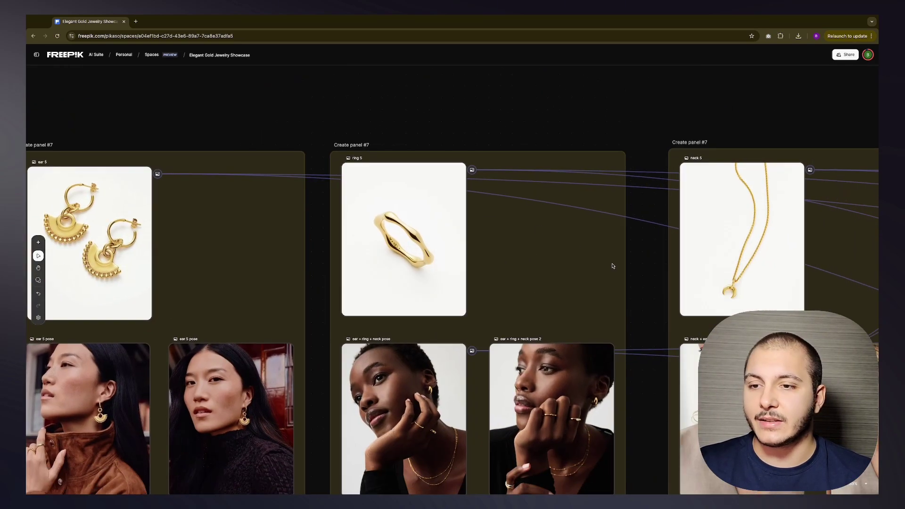
scroll(613, 266, right, 4)
scroll(612, 266, down, 2)
scroll(601, 278, down, 1)
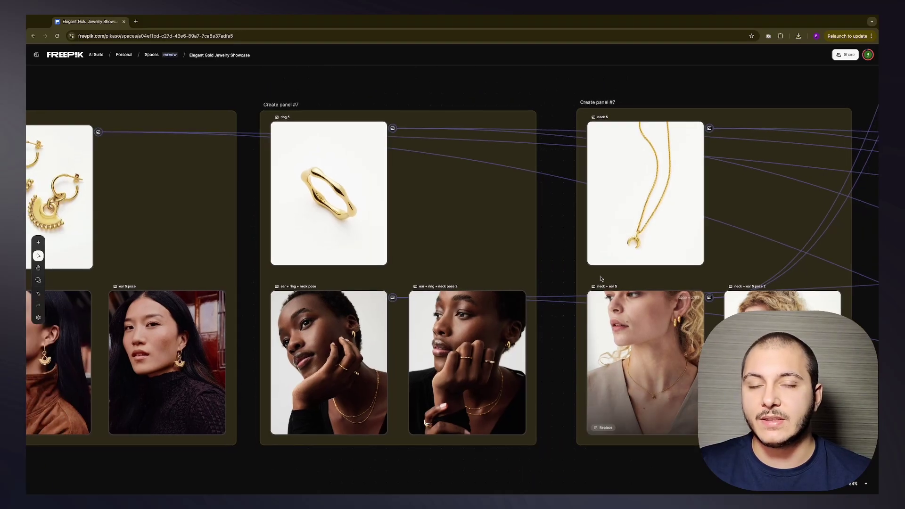
scroll(601, 279, down, 3)
drag(574, 239, 599, 244)
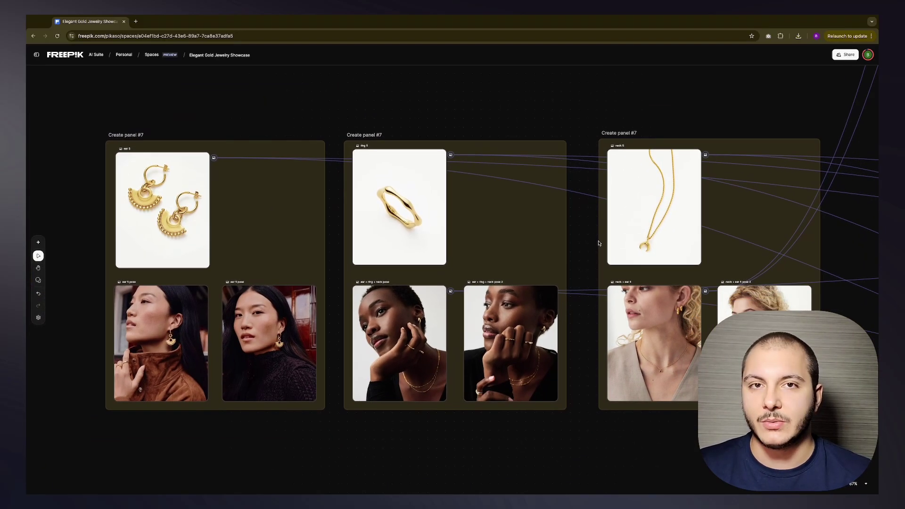
scroll(599, 244, down, 2)
scroll(597, 207, left, 1)
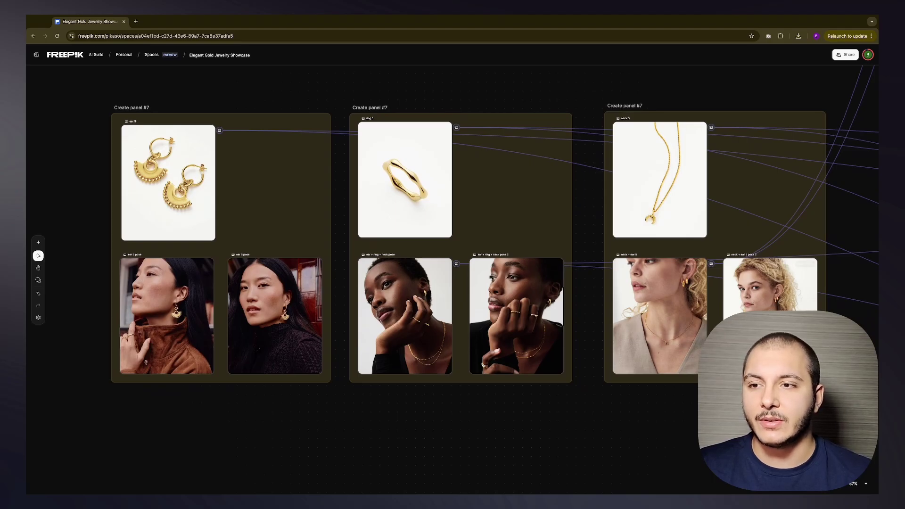
Step: Inspect the neck 5 product image and the neck + ear 5 pose photos up close in the olive necklace panel
click(680, 196)
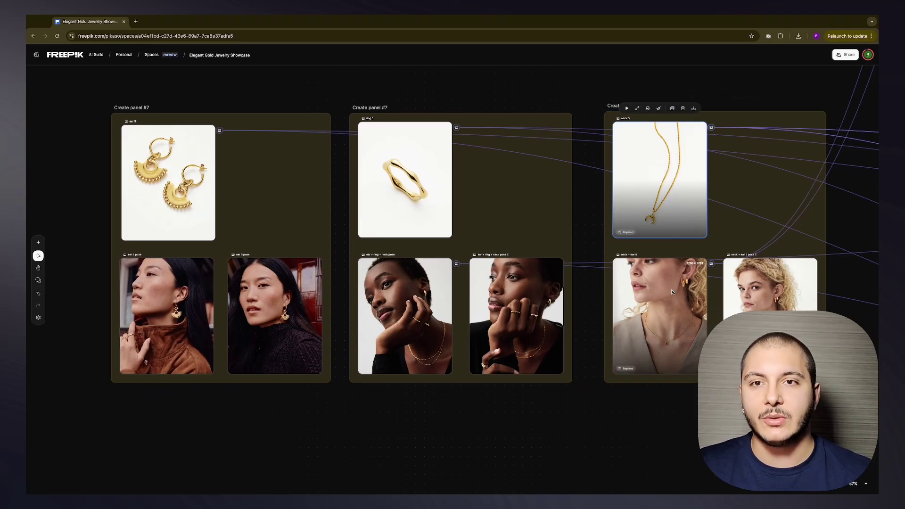
scroll(673, 292, up, 5)
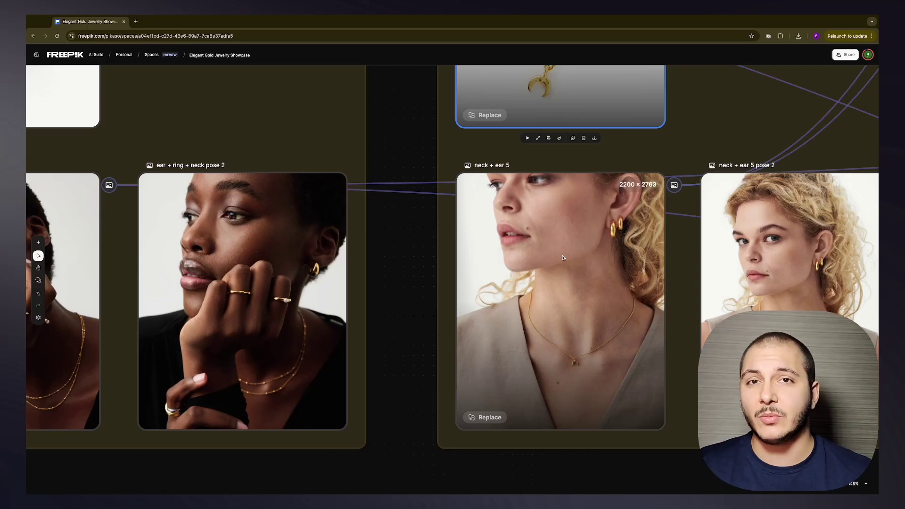
scroll(563, 258, down, 1)
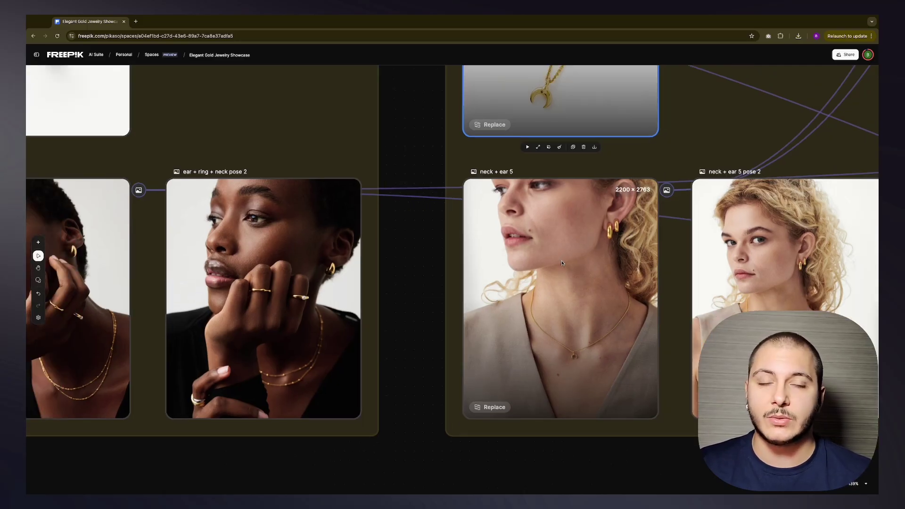
scroll(586, 275, right, 5)
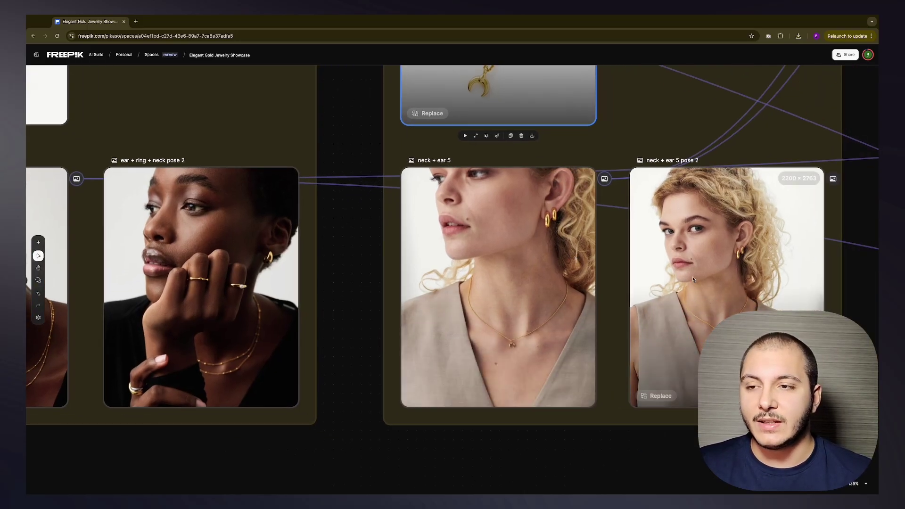
click(667, 263)
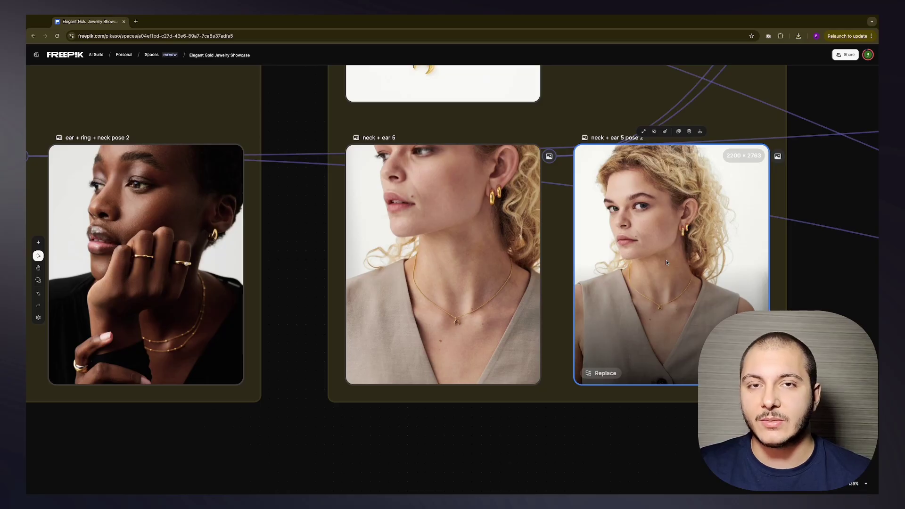
scroll(667, 263, down, 1)
scroll(667, 263, down, 1)
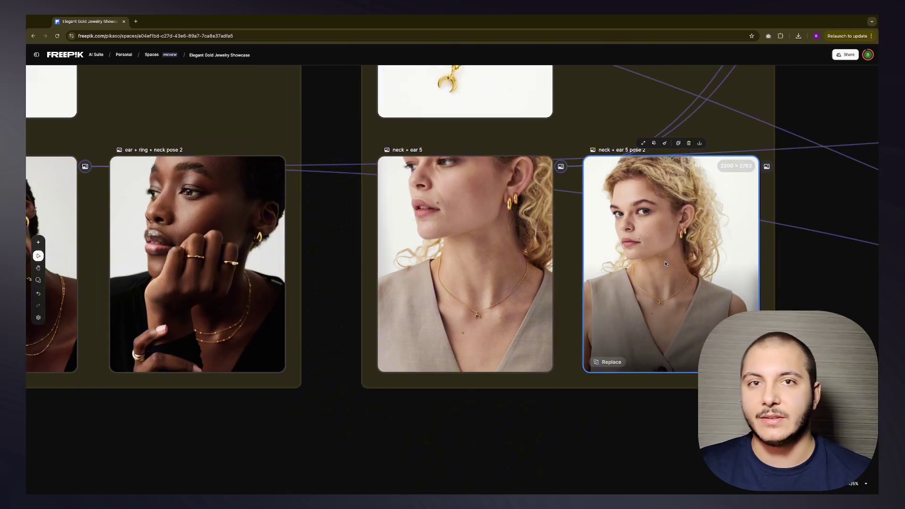
scroll(665, 264, down, 1)
scroll(665, 264, up, 1)
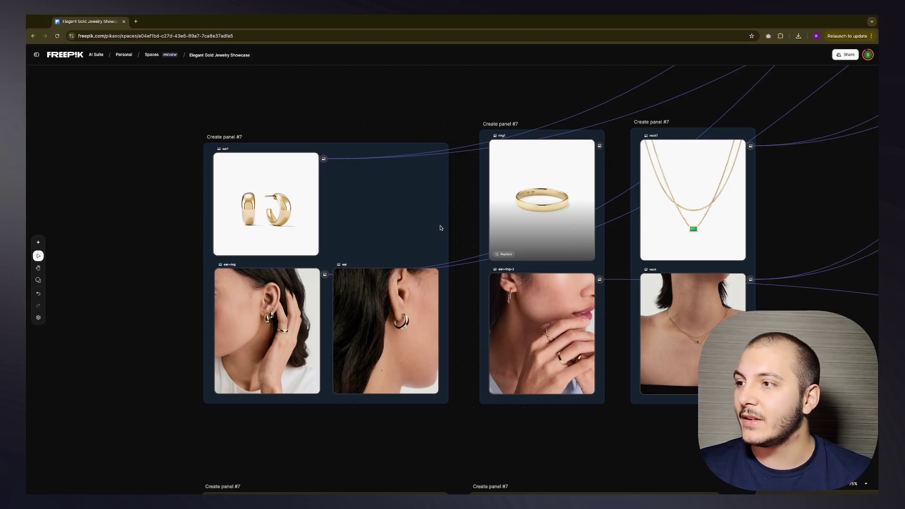
Step: Review the blue reference panels and select the ear+ring pose photo in the earring panel
scroll(511, 271, down, 5)
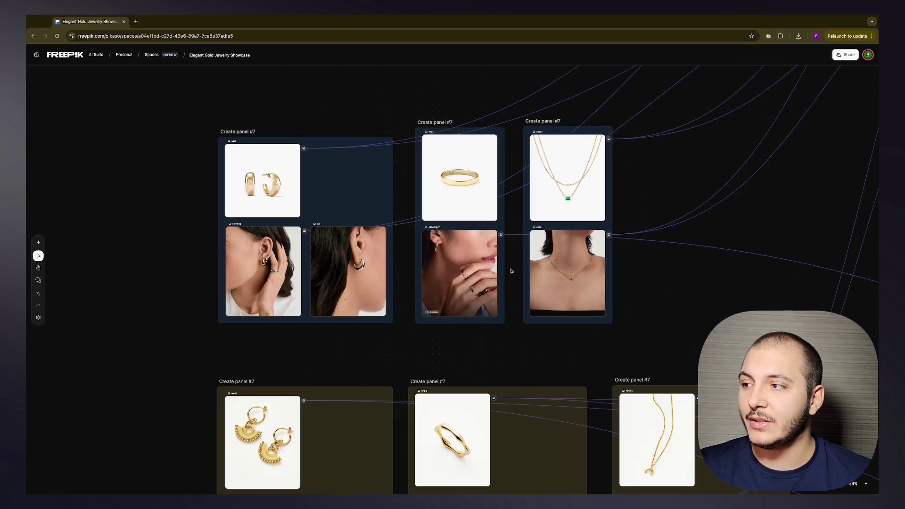
scroll(418, 259, left, 3)
click(324, 249)
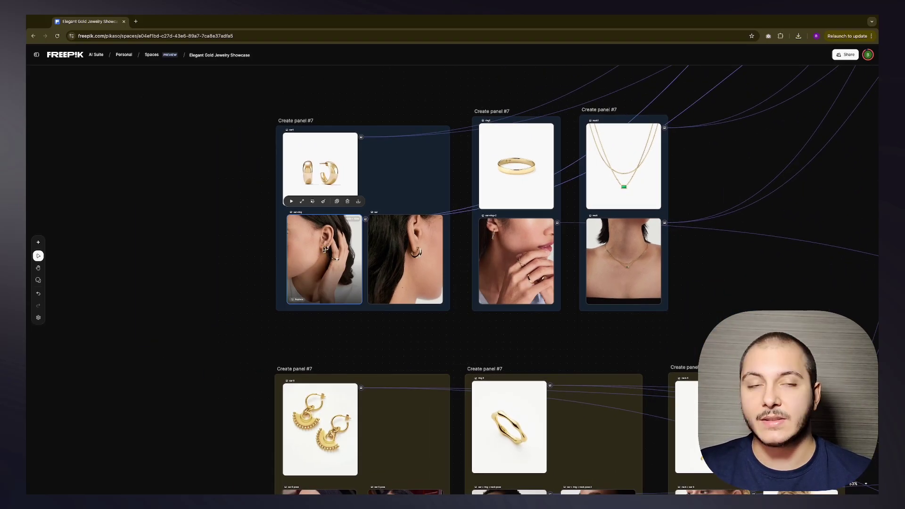
Step: Inspect the ear+ring, ear and ear+ring+2 pose photos up close in the blue reference panels
drag(324, 257, 323, 255)
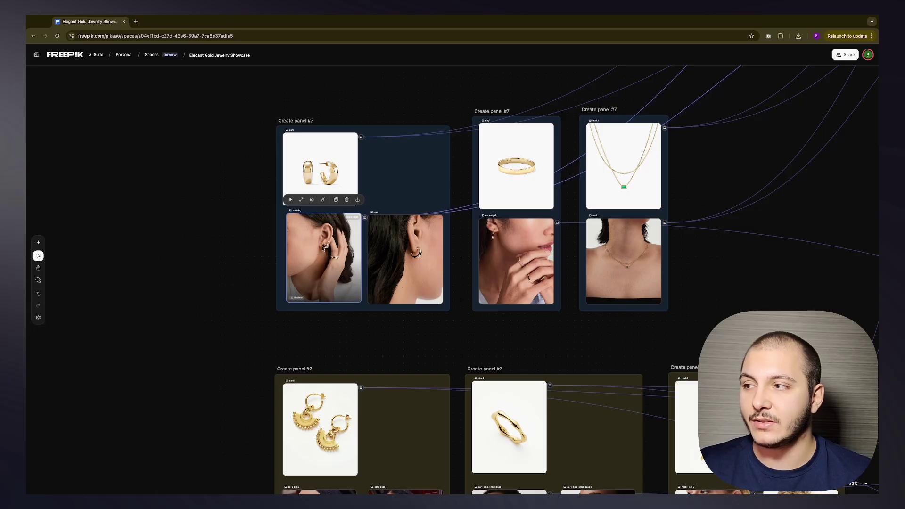
scroll(324, 247, up, 10)
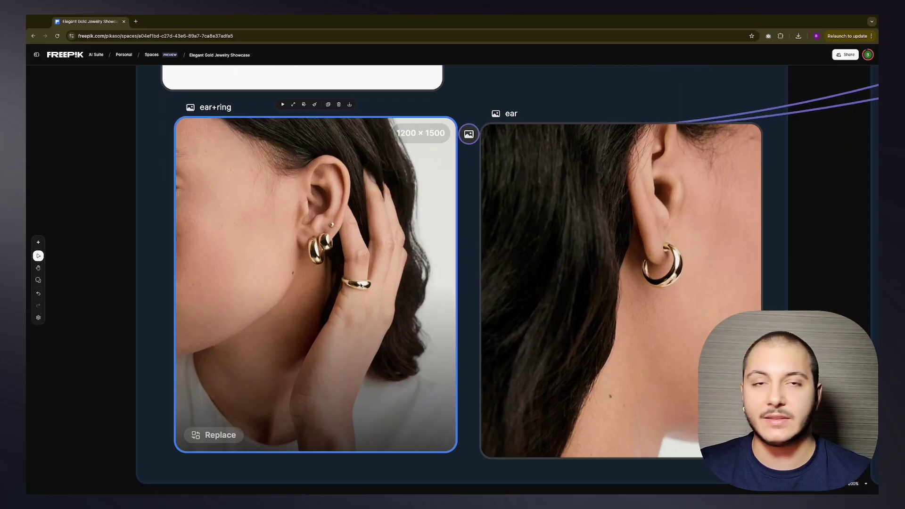
scroll(363, 275, down, 3)
scroll(312, 308, left, 3)
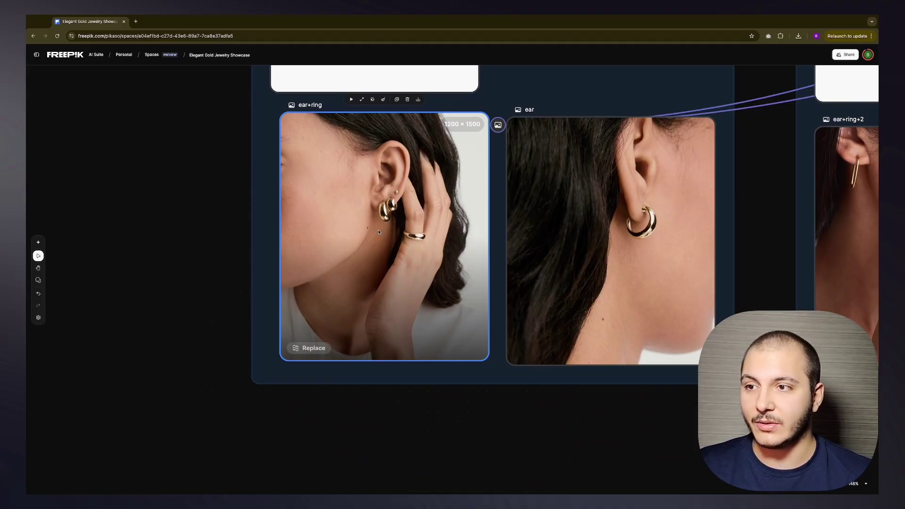
scroll(379, 232, up, 2)
scroll(379, 232, right, 8)
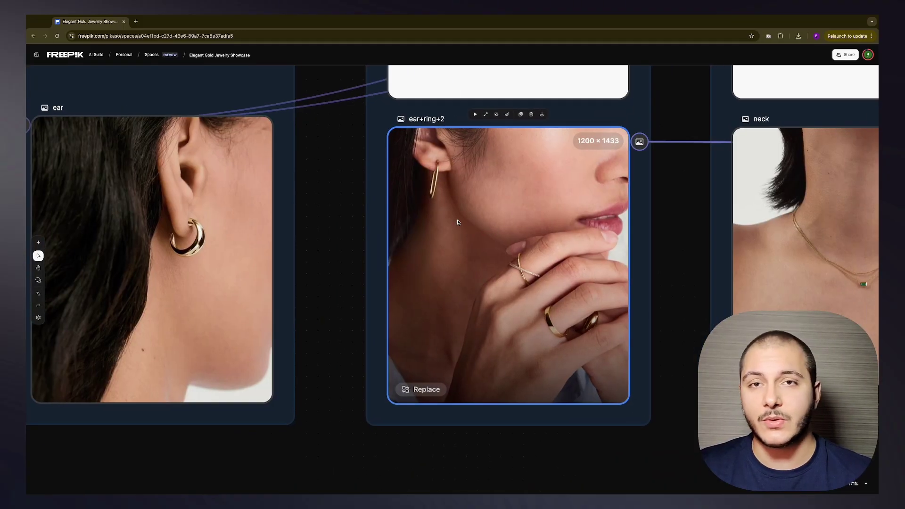
Step: Review the ear + ring + neck and neck + ear 5 pose photos in the olive reference panels
scroll(570, 326, down, 4)
scroll(571, 326, right, 15)
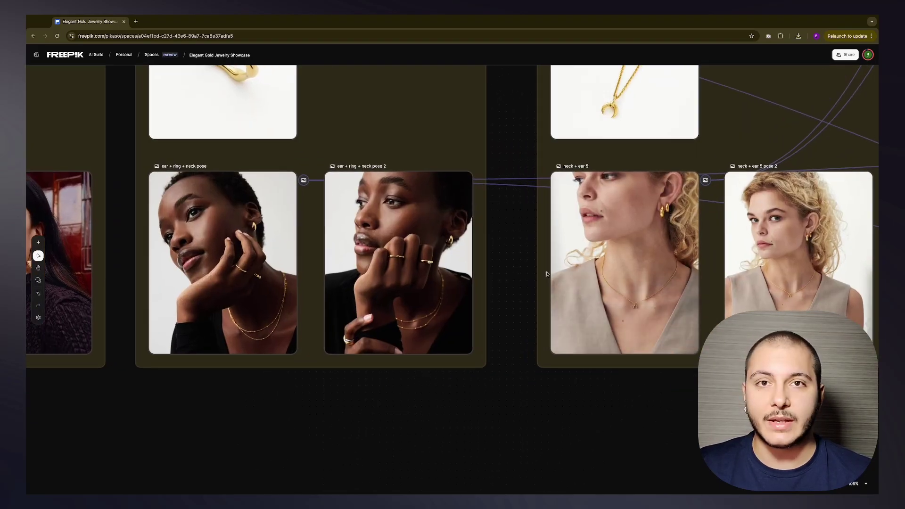
scroll(419, 252, left, 3)
click(418, 251)
scroll(406, 212, up, 4)
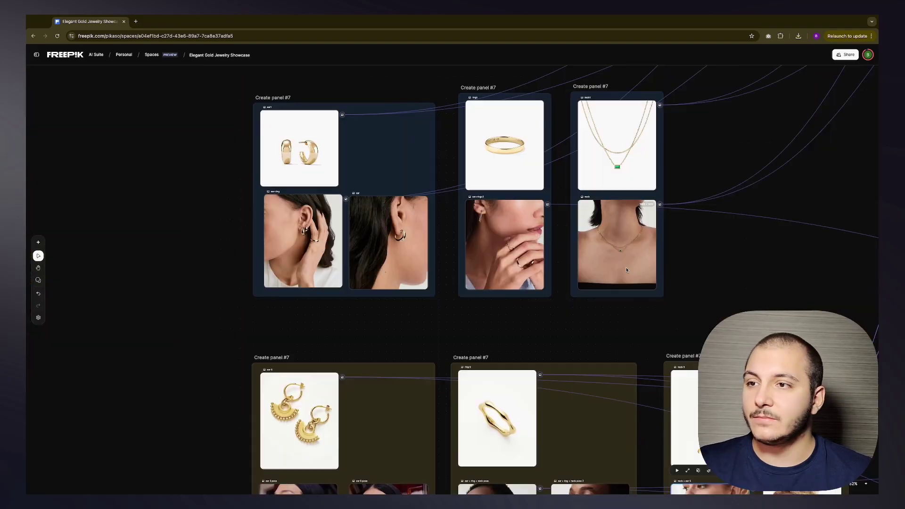
Step: Select the neck pose photo in the blue necklace panel and examine its layered necklace up close
scroll(628, 264, up, 8)
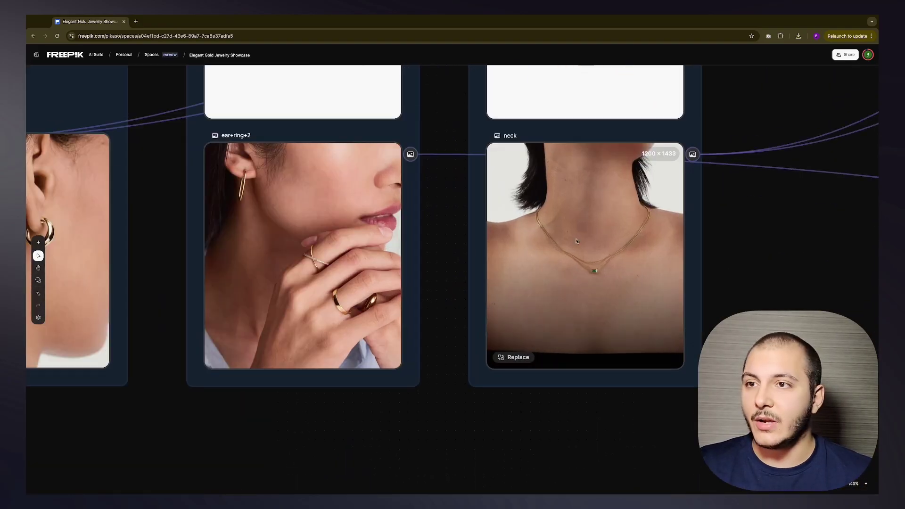
click(576, 241)
scroll(638, 201, up, 2)
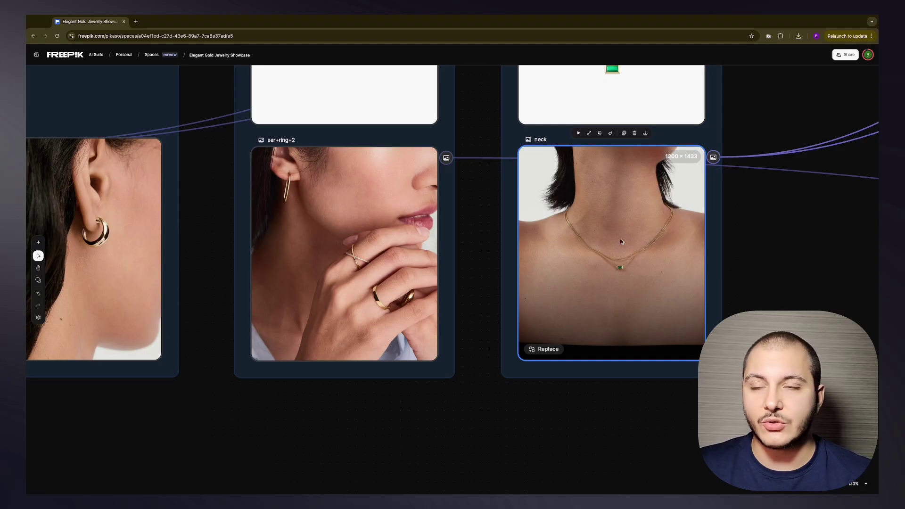
Step: Examine the two ear 5 pose photos beneath the fan-shaped earrings in the olive earring panel
scroll(633, 315, down, 4)
scroll(515, 310, down, 10)
scroll(515, 309, left, 7)
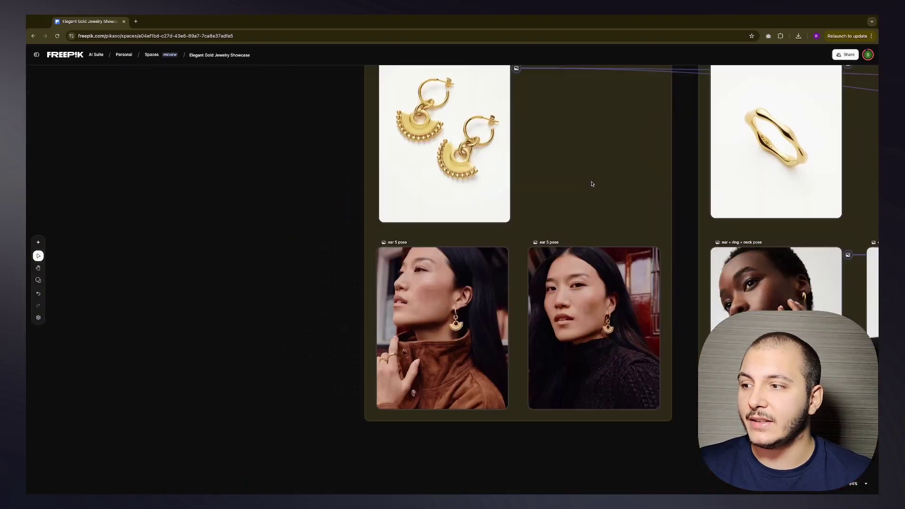
click(480, 263)
shift+click(584, 269)
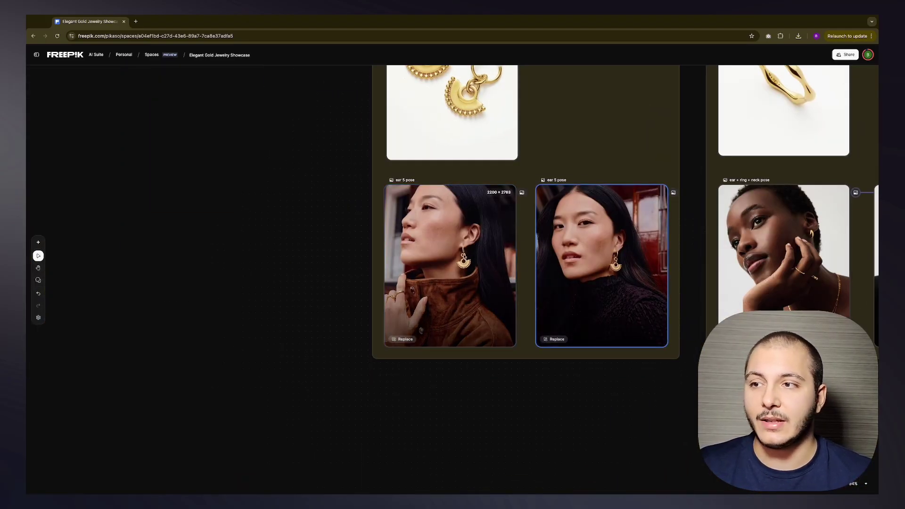
click(585, 268)
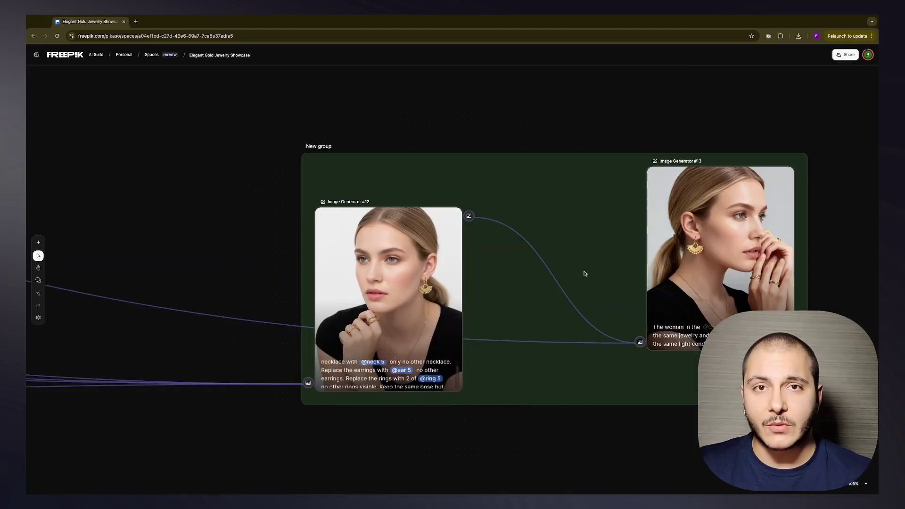
Step: Review the green Image Generator #12 and #13 group and the earring and crescent necklace product images in the green product group
scroll(582, 268, down, 3)
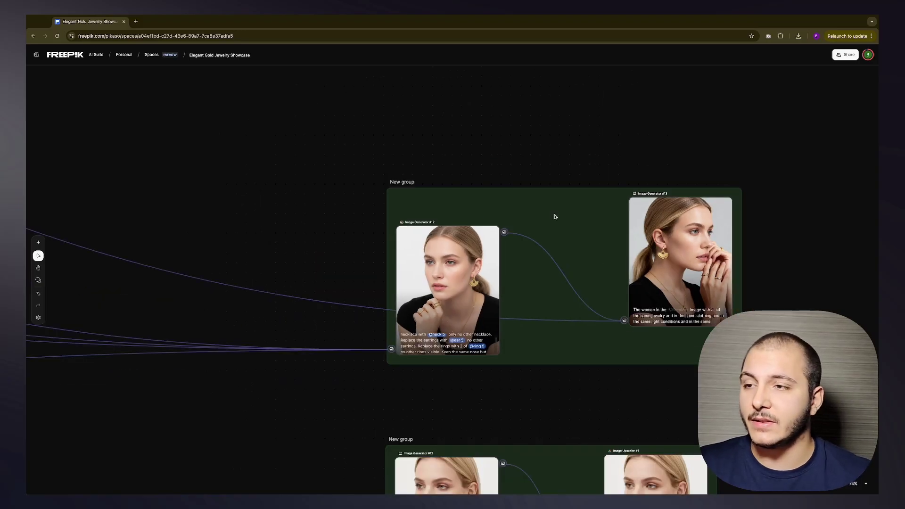
click(556, 216)
scroll(588, 215, up, 3)
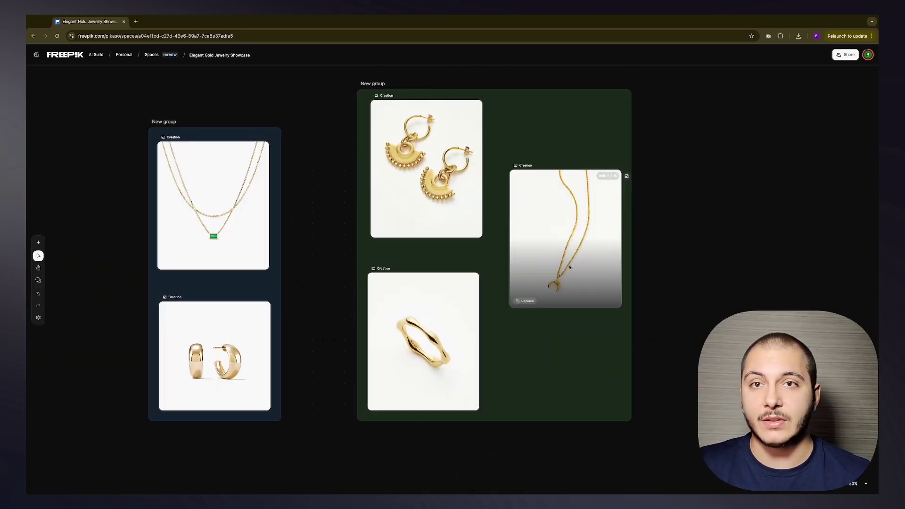
click(414, 166)
click(543, 228)
click(410, 166)
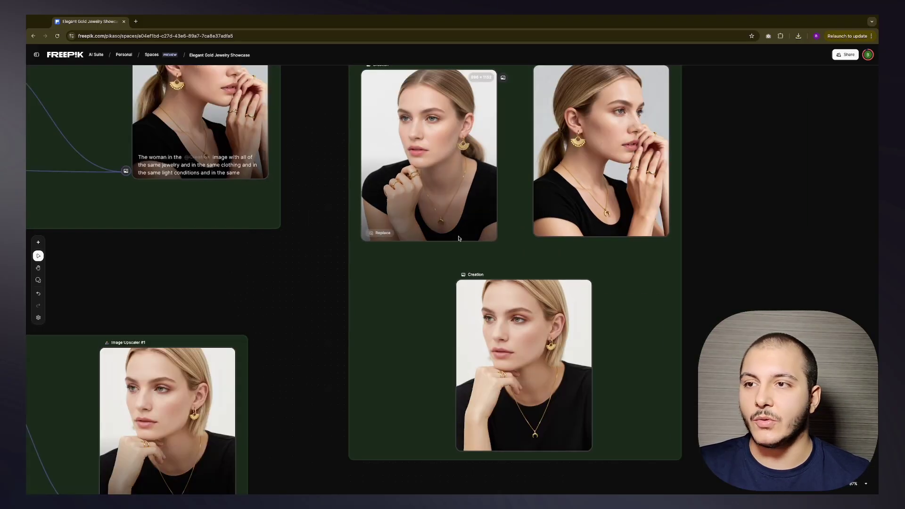
Step: Compare the earrings, rings and crescent necklace across the three generated portraits in the green results group
scroll(461, 244, left, 1)
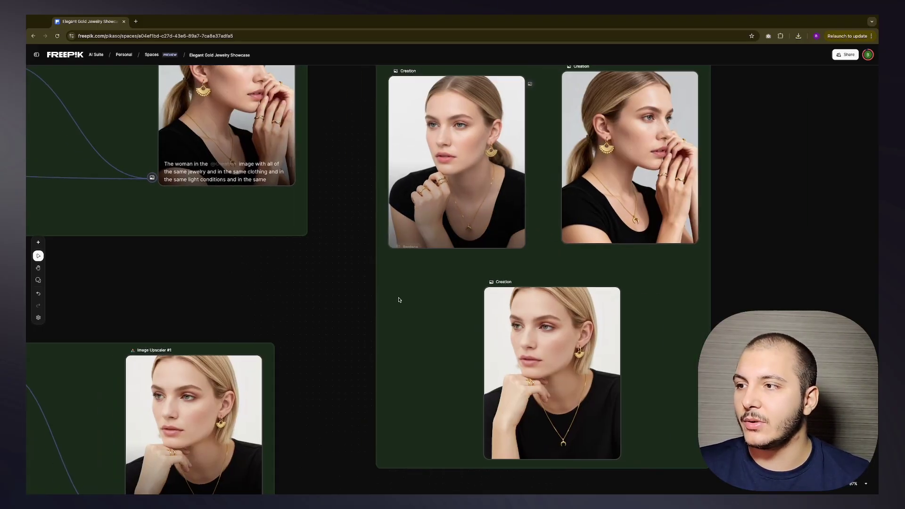
scroll(399, 300, up, 2)
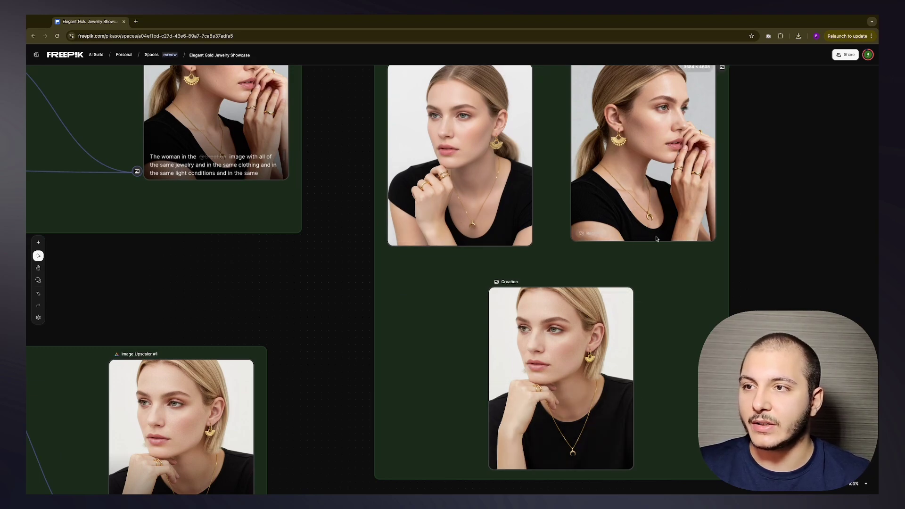
scroll(451, 192, up, 5)
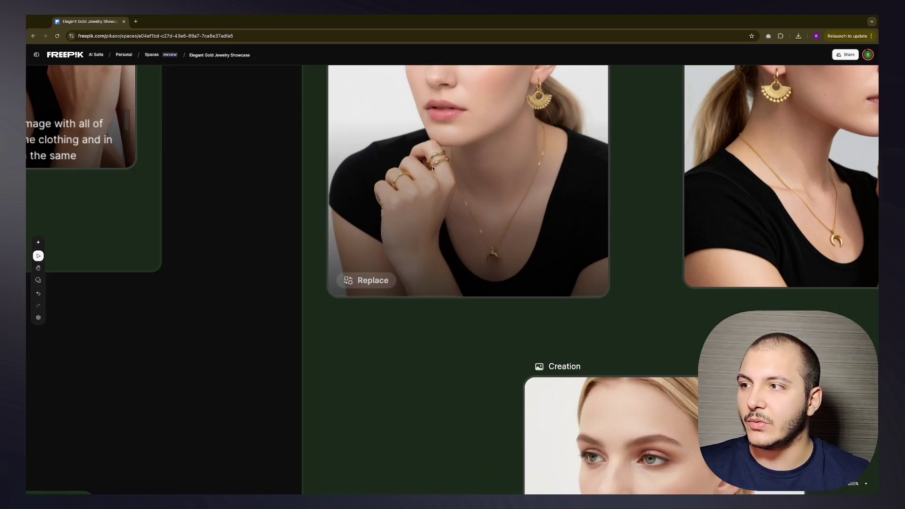
scroll(576, 268, right, 10)
scroll(576, 267, up, 3)
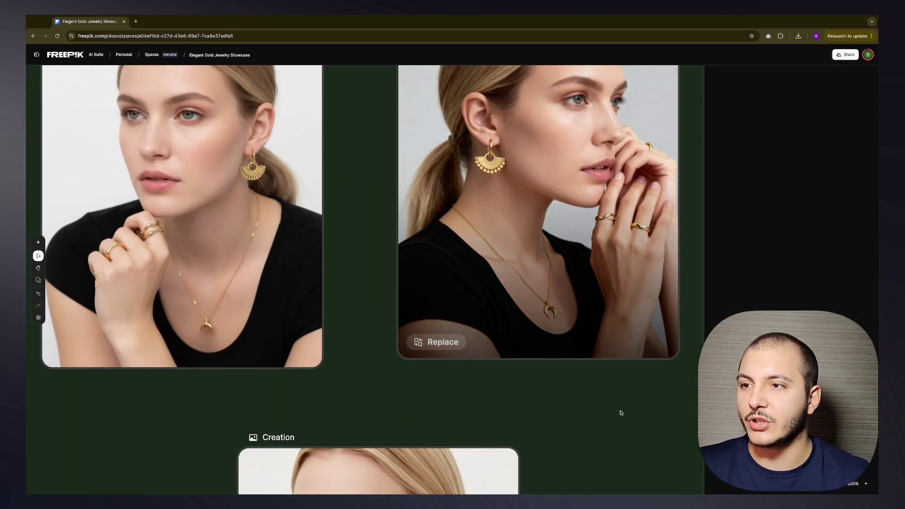
scroll(622, 413, down, 10)
scroll(621, 413, left, 4)
scroll(620, 283, up, 4)
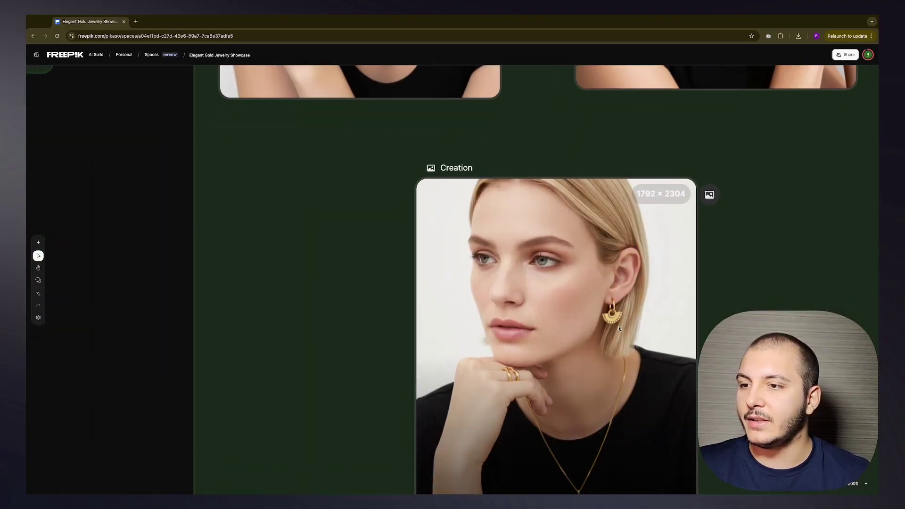
scroll(615, 266, up, 6)
scroll(615, 267, left, 3)
scroll(623, 254, right, 4)
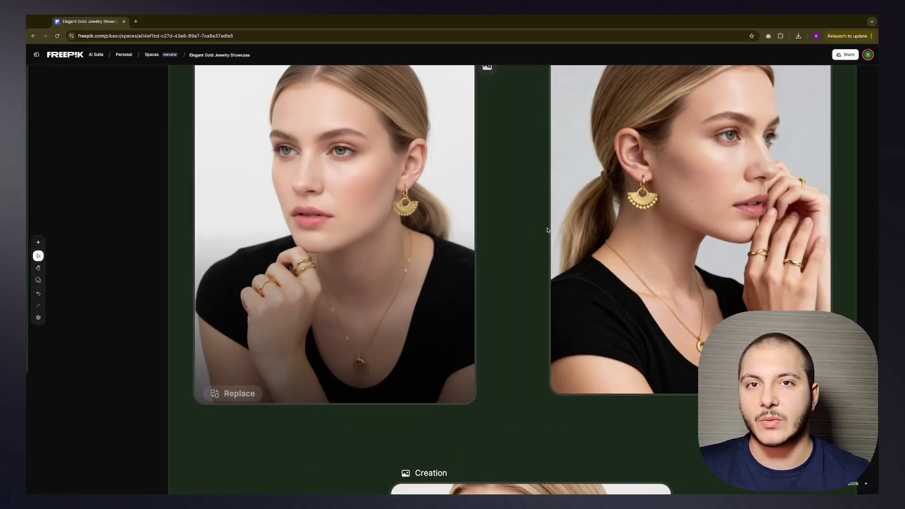
scroll(629, 243, right, 5)
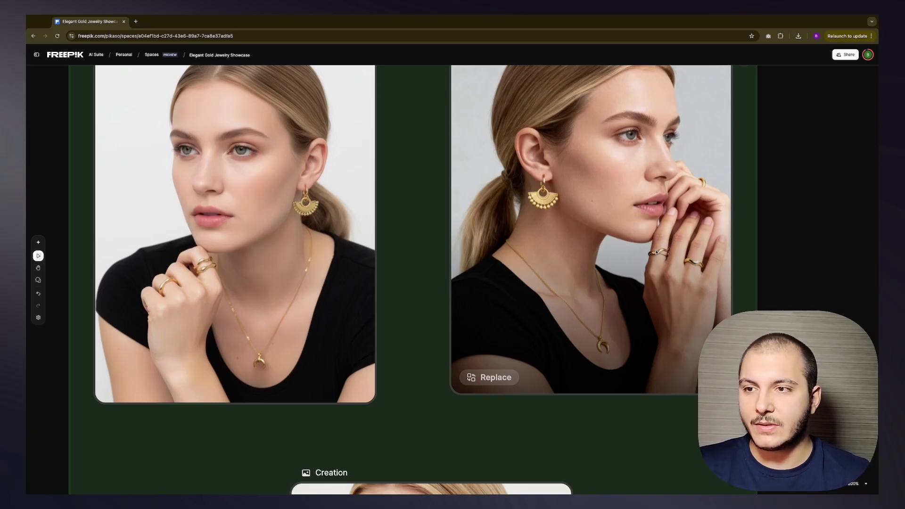
Step: Move the hands-to-mouth portrait farther from the first ponytail portrait and place the short-haired portrait directly beneath the first one
click(645, 248)
drag(583, 255, 852, 262)
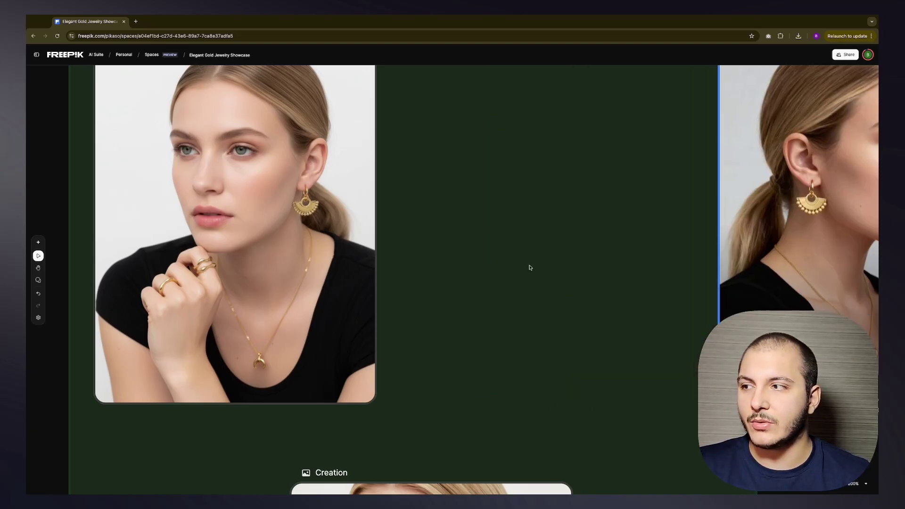
scroll(670, 244, left, 7)
scroll(670, 243, down, 3)
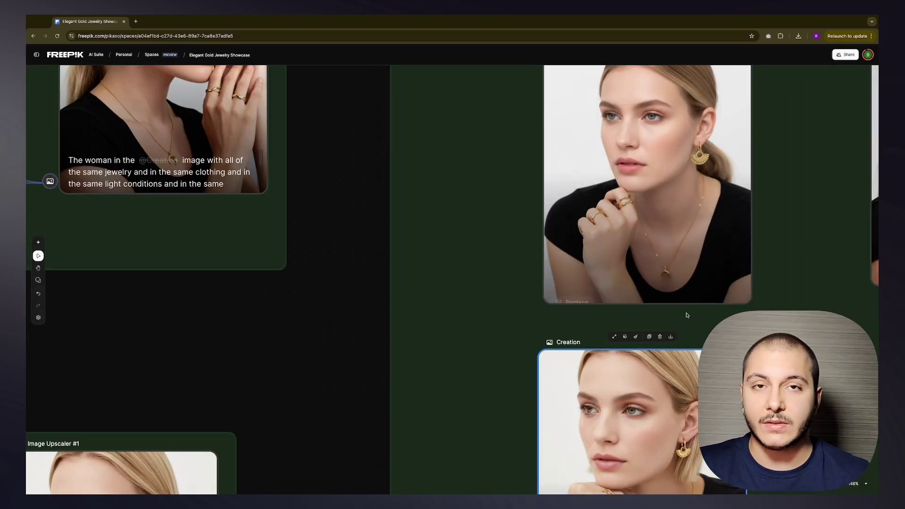
scroll(687, 315, down, 1)
click(390, 292)
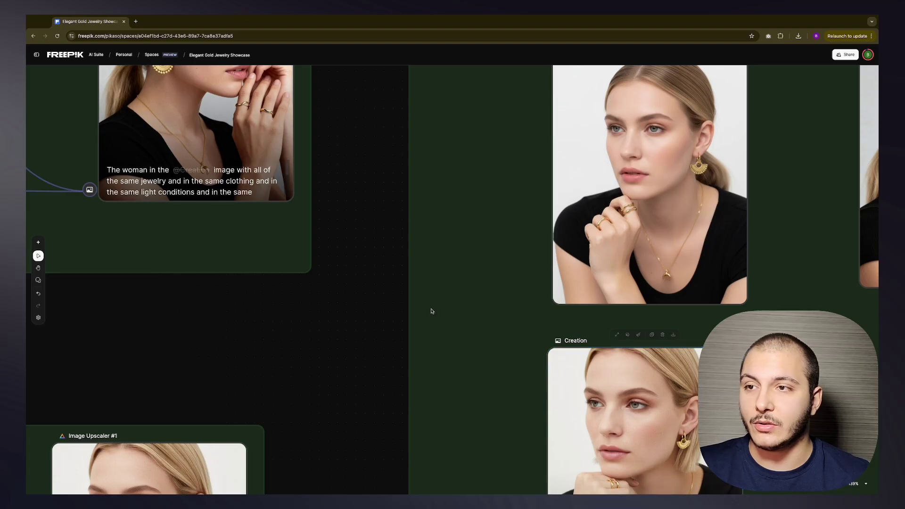
Step: Examine the prompt of Image Generator #12 and browse its list of available models without changing Google Nano Banana
scroll(533, 175, down, 3)
scroll(533, 175, right, 1)
scroll(533, 175, up, 5)
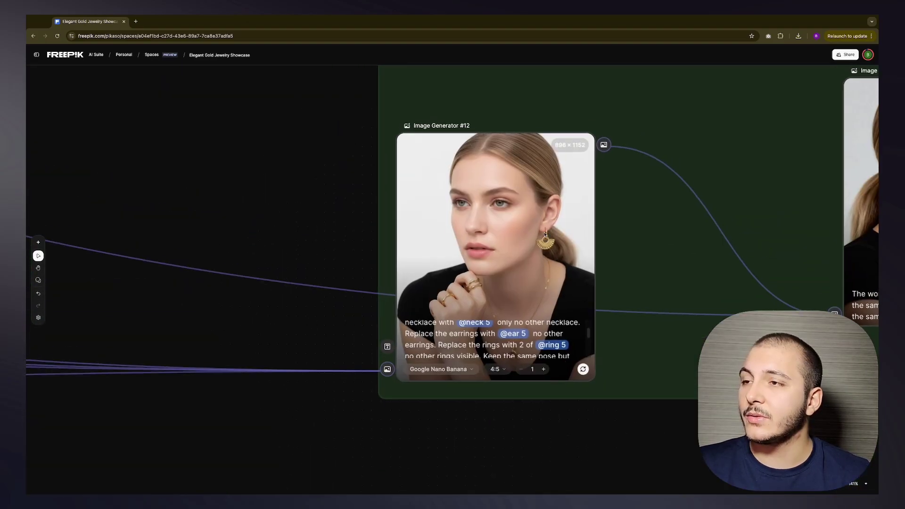
scroll(545, 234, left, 1)
scroll(546, 234, up, 1)
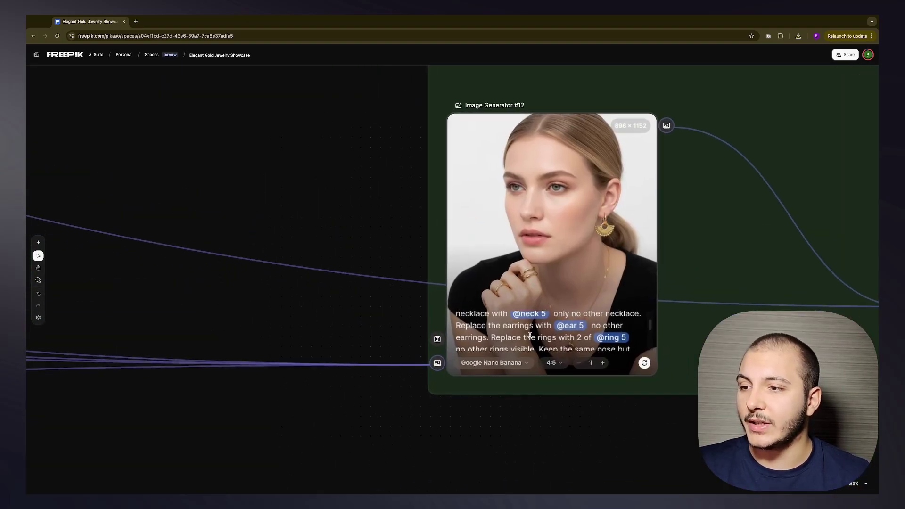
click(491, 364)
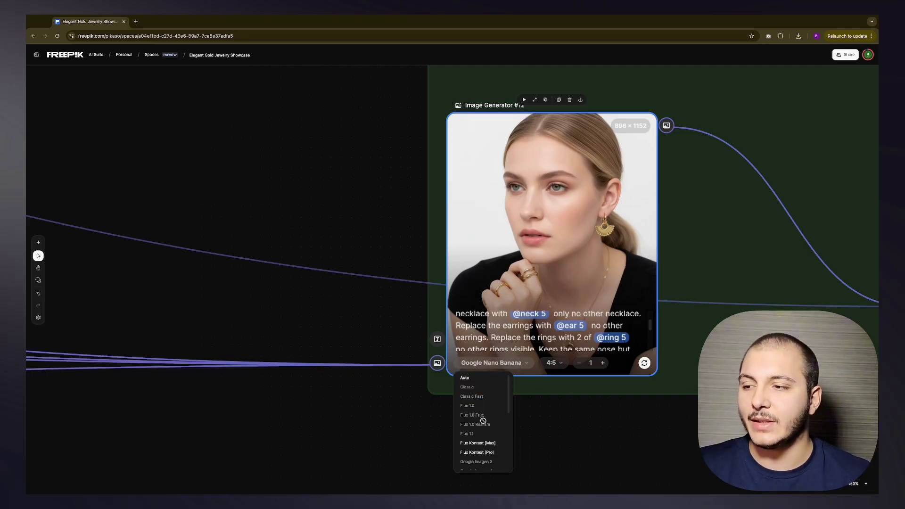
scroll(486, 424, down, 5)
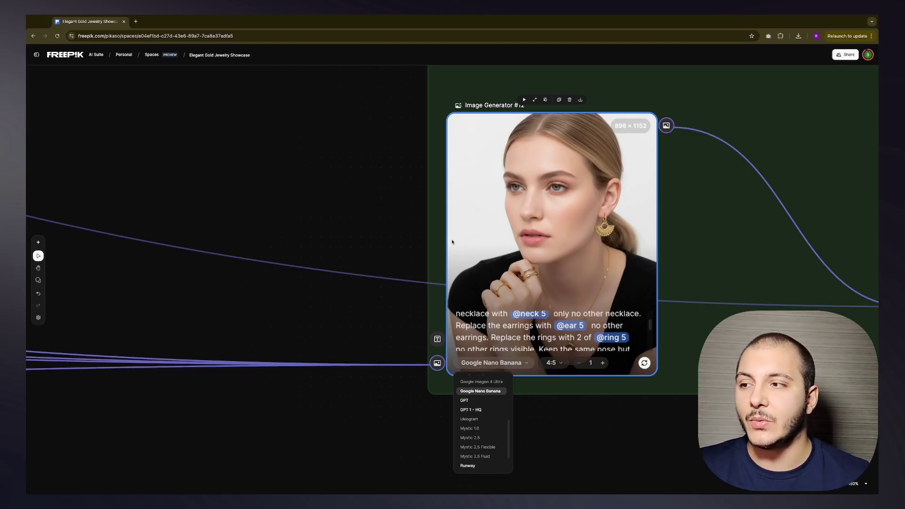
click(397, 213)
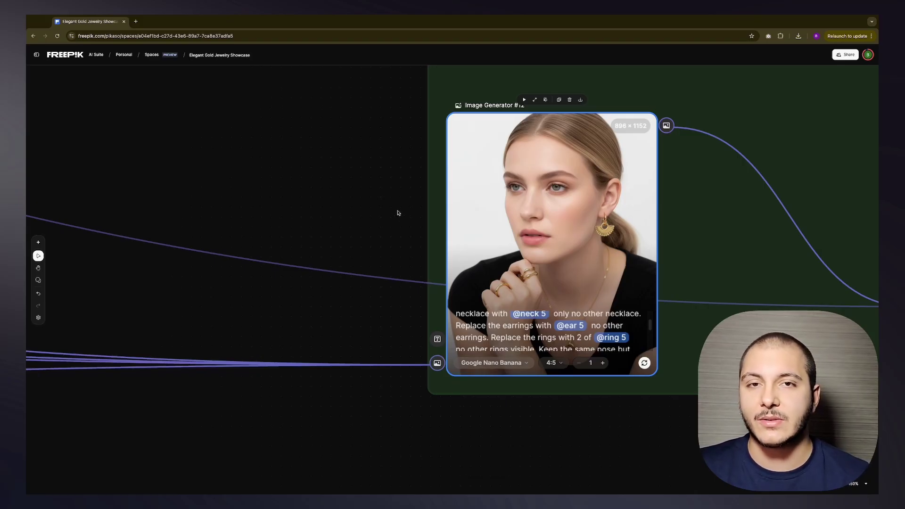
Step: Compare the Image Generator #12 portrait with the first ponytail portrait in the results group, checking the jewelry details up close
scroll(582, 244, up, 3)
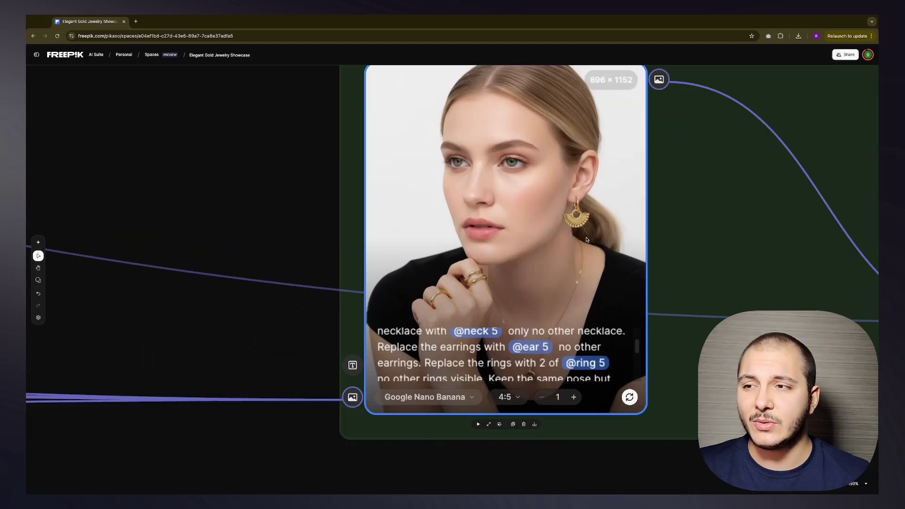
scroll(690, 316, down, 5)
scroll(646, 313, up, 8)
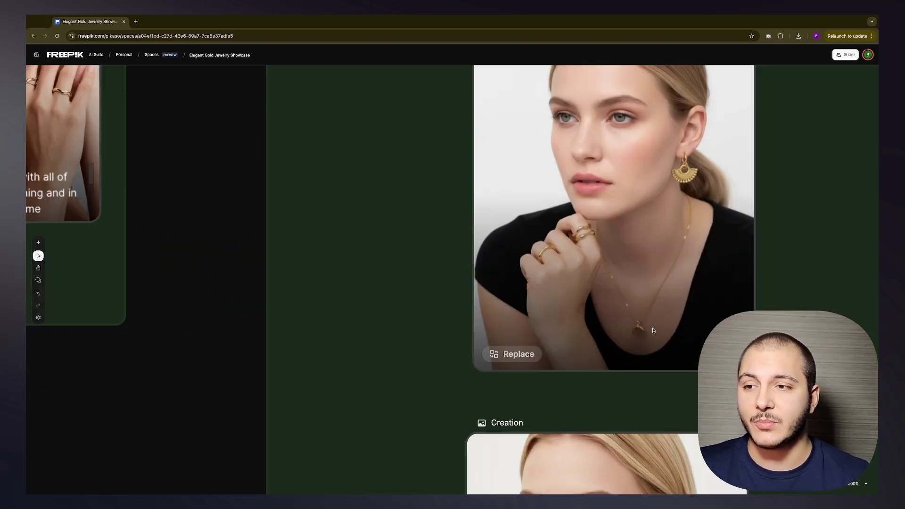
scroll(655, 298, down, 1)
scroll(655, 298, down, 2)
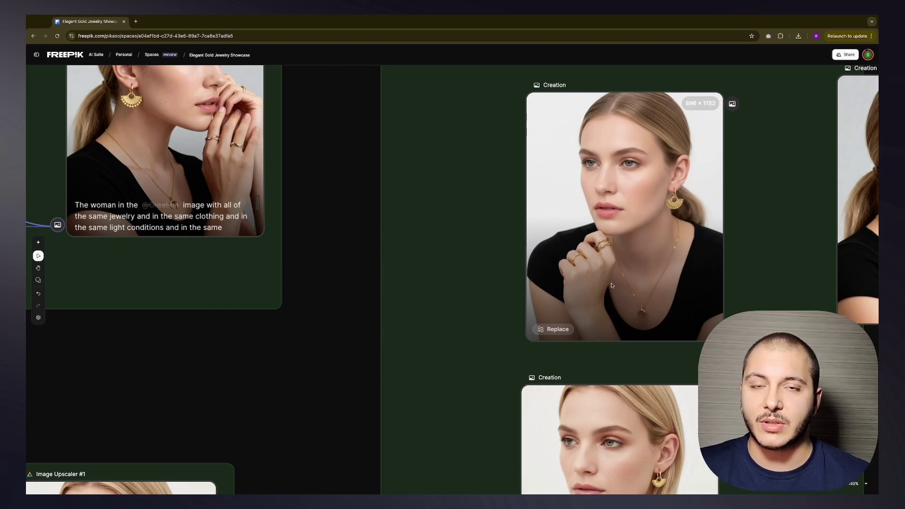
scroll(611, 285, down, 5)
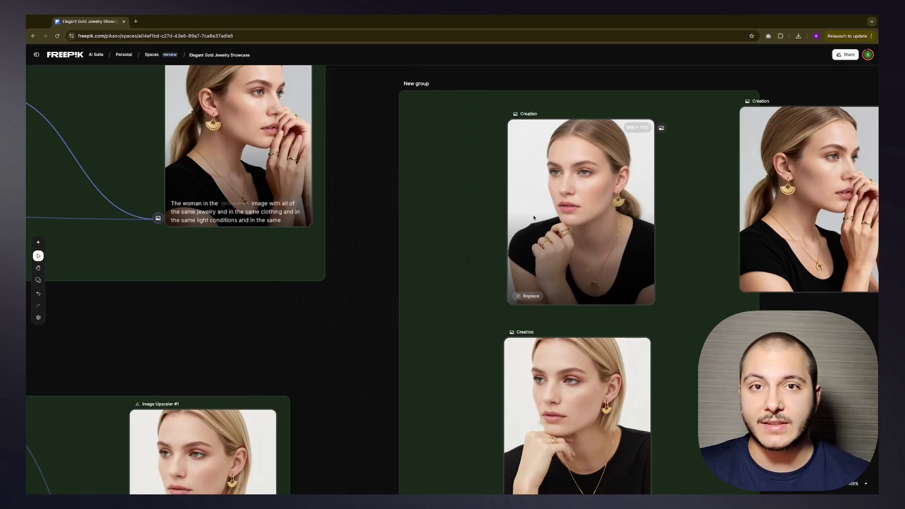
scroll(586, 216, up, 6)
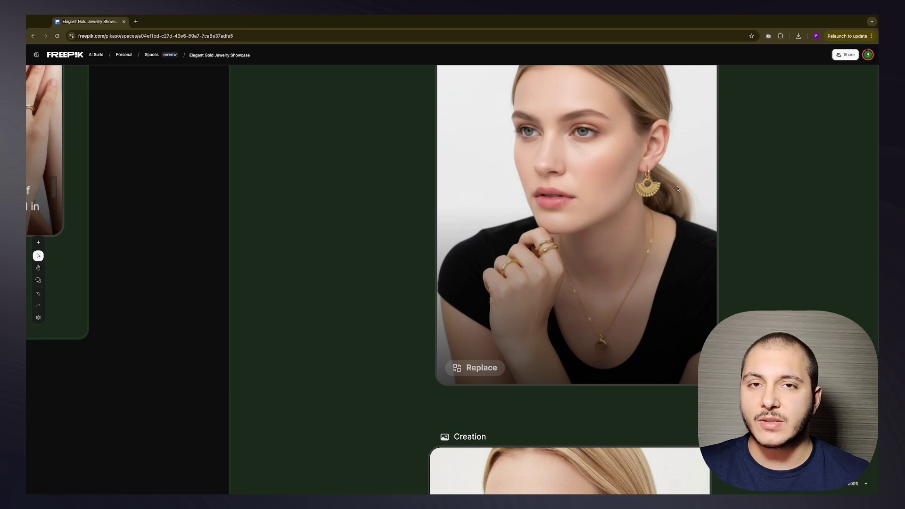
scroll(681, 278, down, 4)
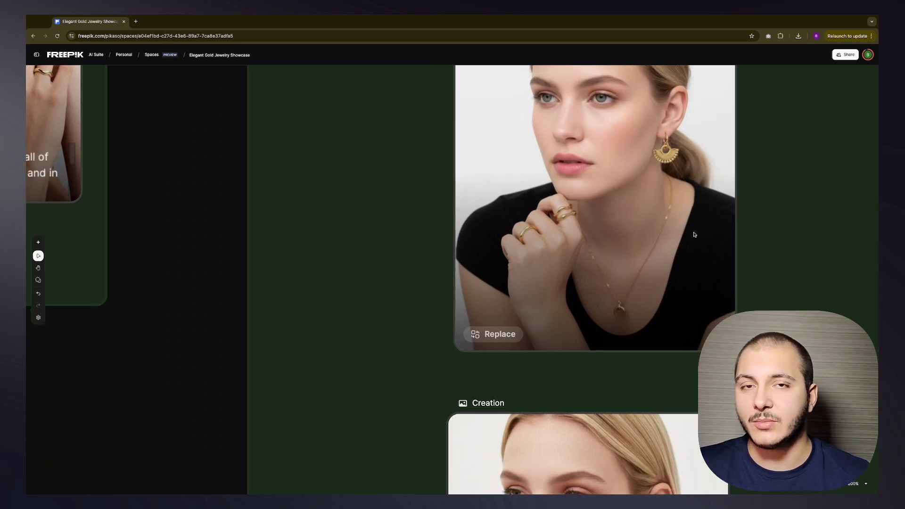
Step: Nudge the ear + ring + neck pose image beside the jewelry photos and move Image Generator #12 slightly upward in its group
scroll(492, 262, down, 4)
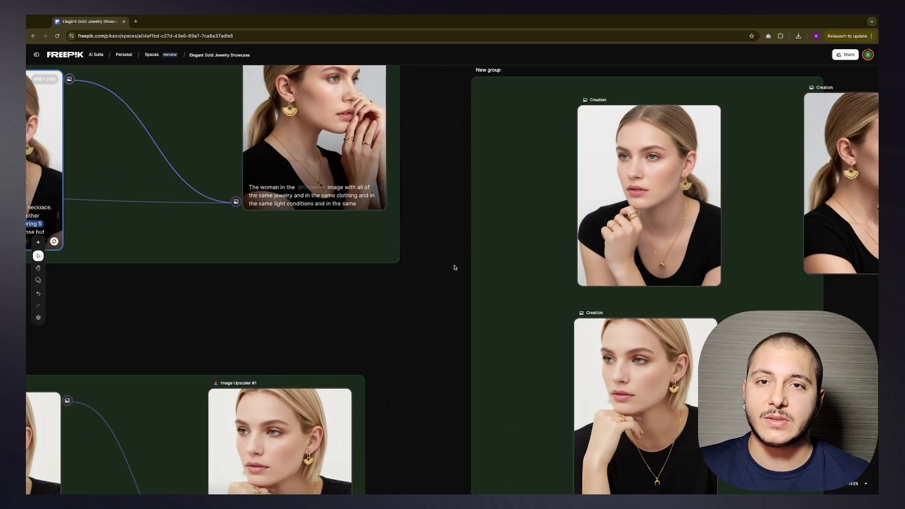
drag(293, 234, 561, 250)
drag(236, 85, 599, 231)
scroll(590, 95, down, 1)
drag(588, 118, 542, 97)
scroll(577, 100, up, 1)
drag(286, 198, 287, 186)
drag(350, 195, 355, 193)
click(354, 192)
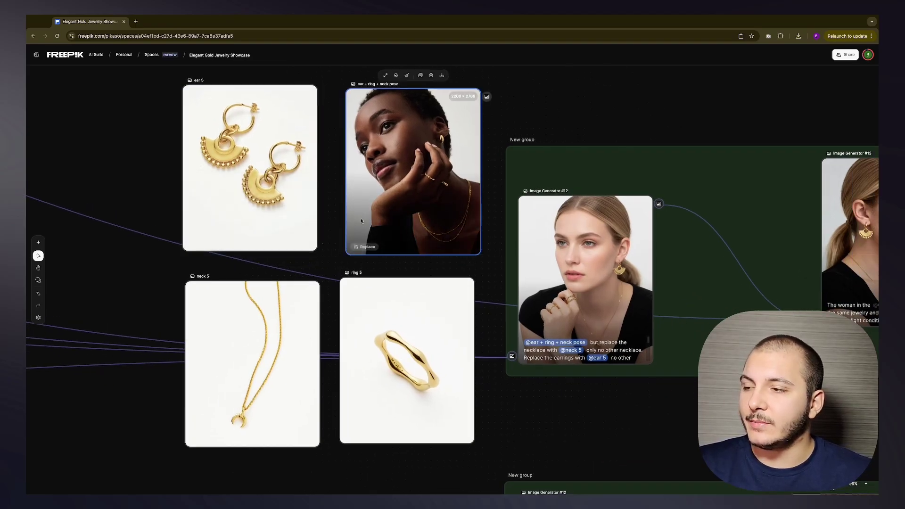
scroll(412, 225, right, 6)
scroll(370, 200, left, 1)
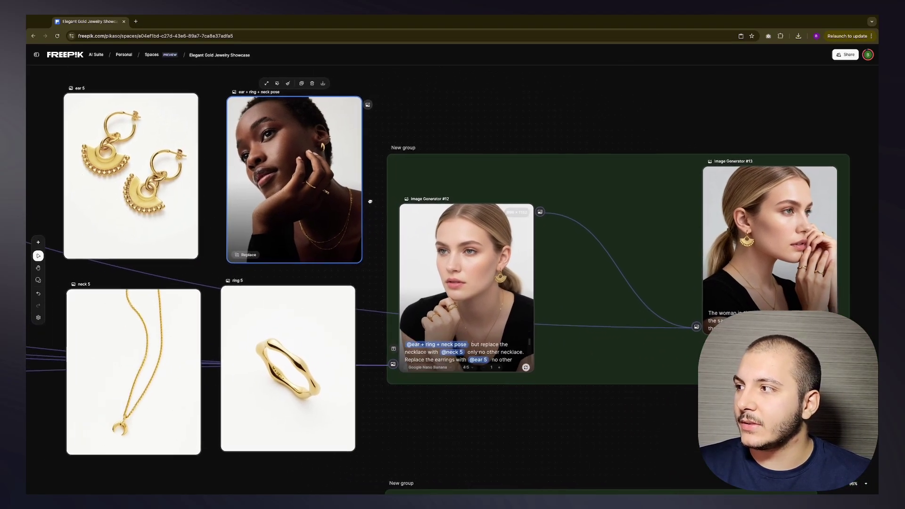
drag(456, 257, 459, 231)
click(508, 316)
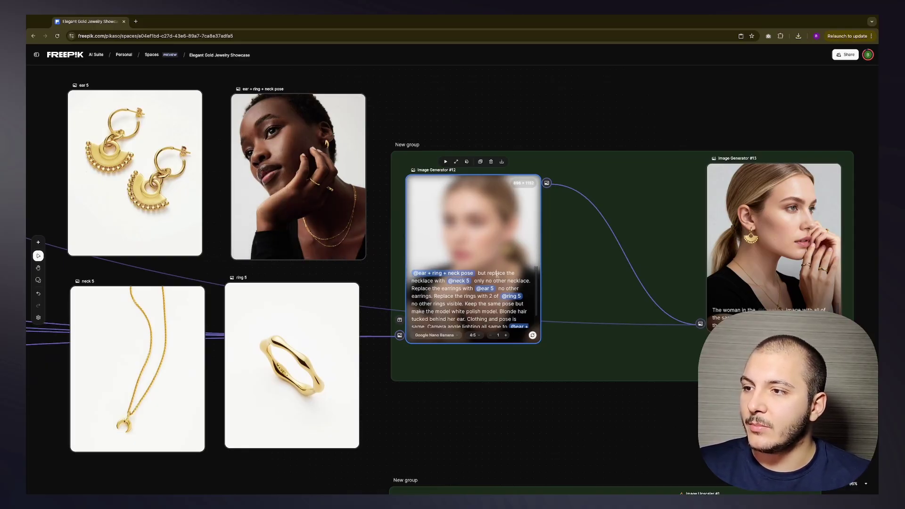
drag(438, 283, 473, 282)
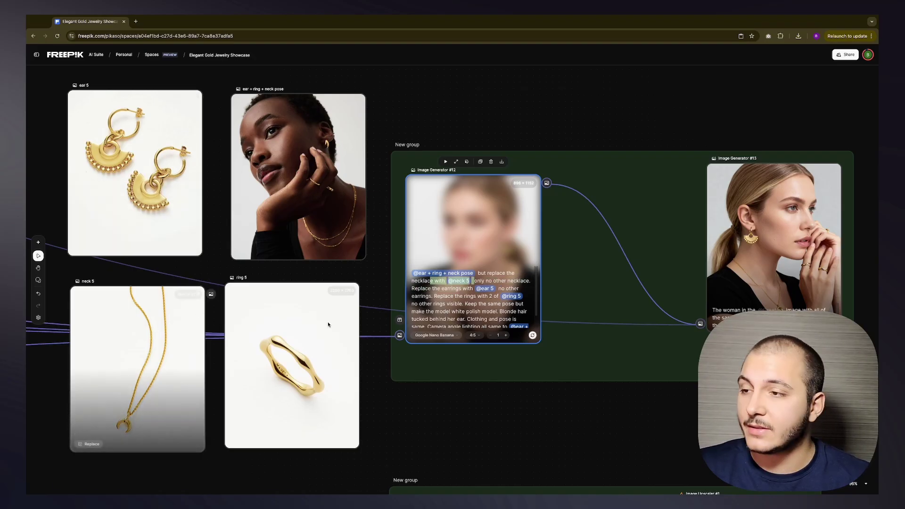
click(492, 281)
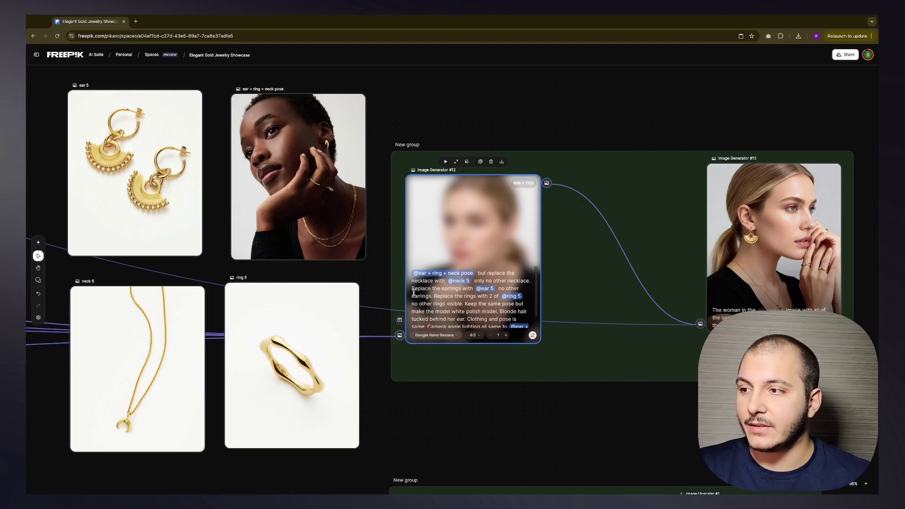
drag(463, 288, 495, 289)
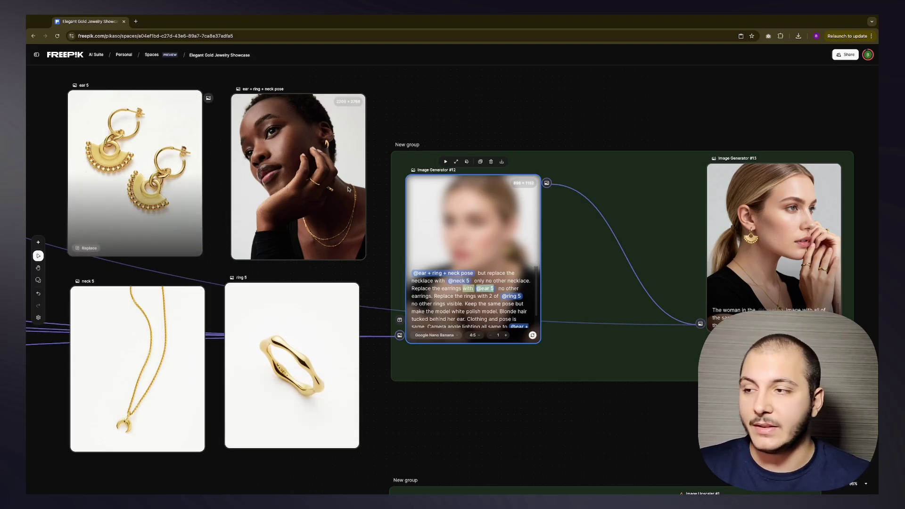
click(419, 296)
drag(438, 297, 500, 297)
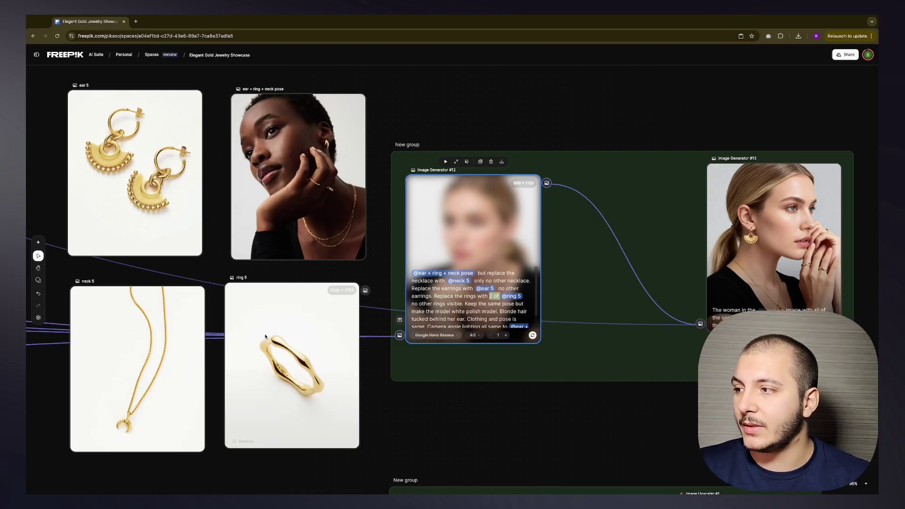
Step: Read the prompt's instructions about other visible rings, keeping the same pose and the model's look
drag(418, 304, 521, 305)
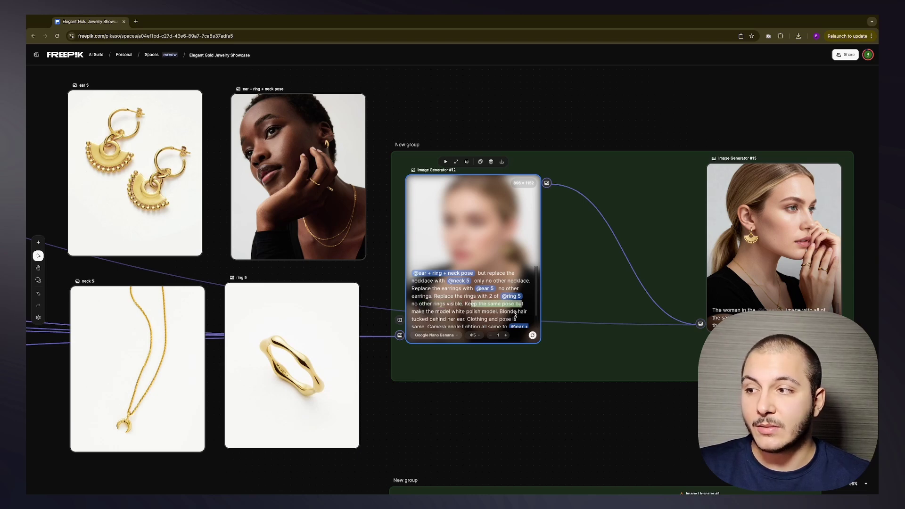
drag(417, 312, 497, 311)
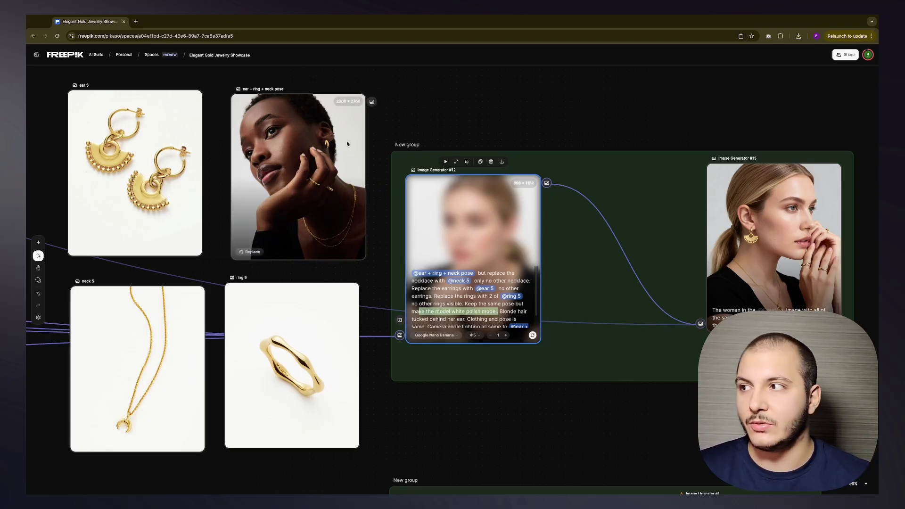
click(506, 311)
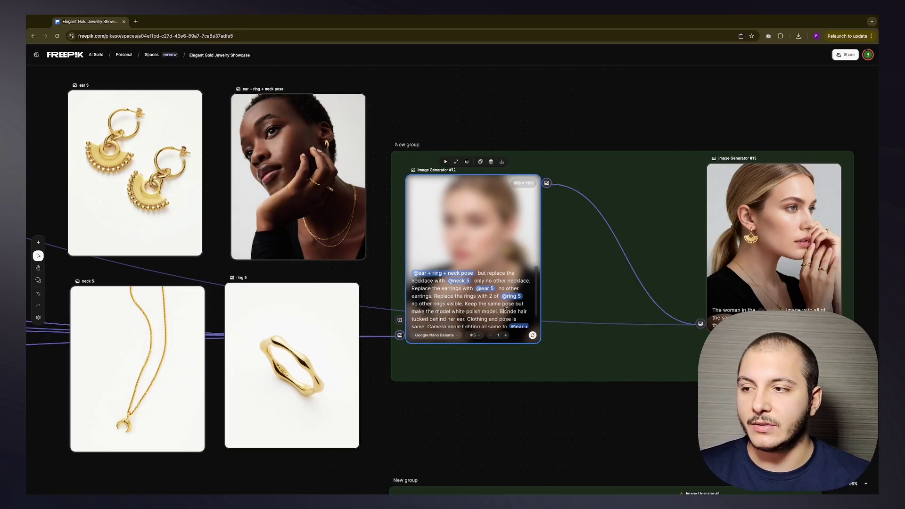
drag(506, 311, 517, 311)
click(508, 310)
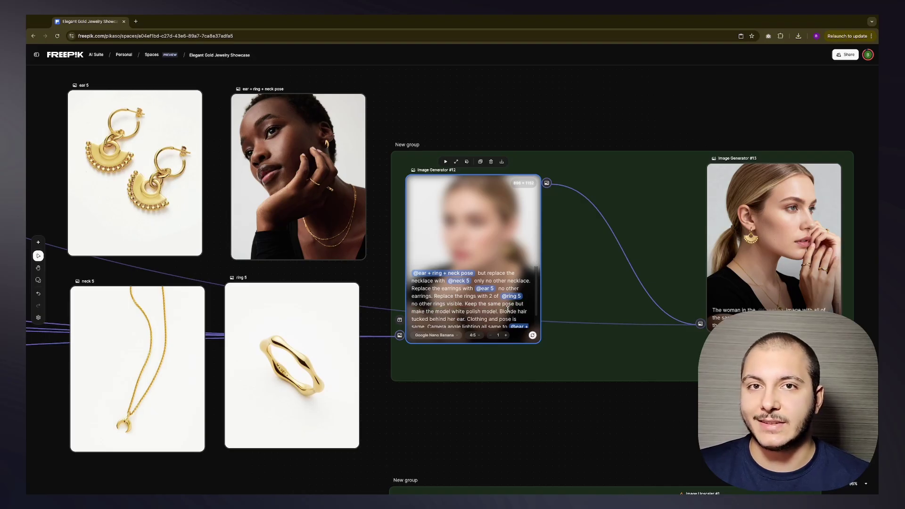
drag(428, 311, 497, 312)
click(497, 311)
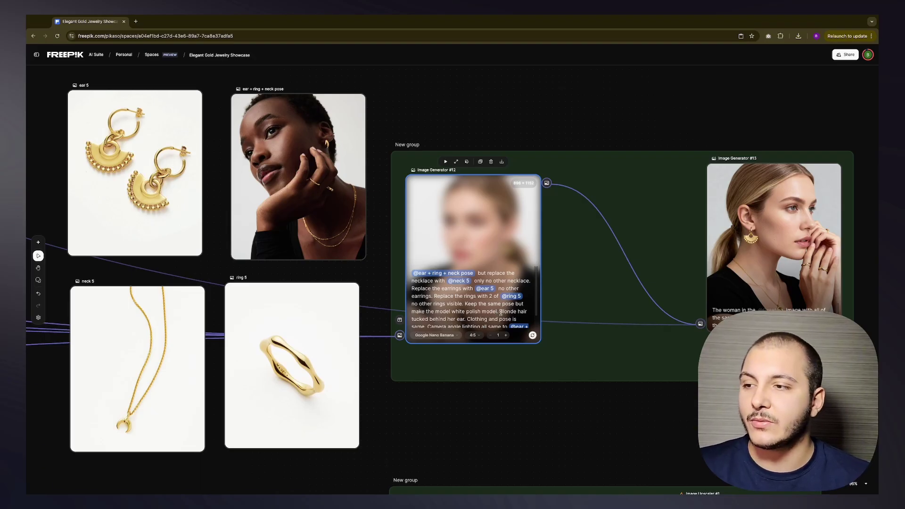
Step: Review the rest of the prompt, covering the hair tucked behind the ear, clothing and pose, camera angle and lighting
drag(422, 322, 466, 319)
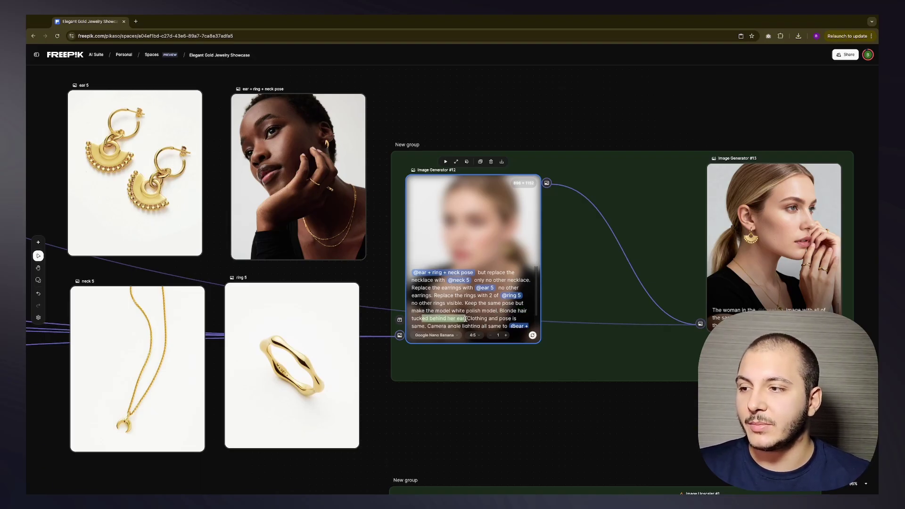
click(466, 319)
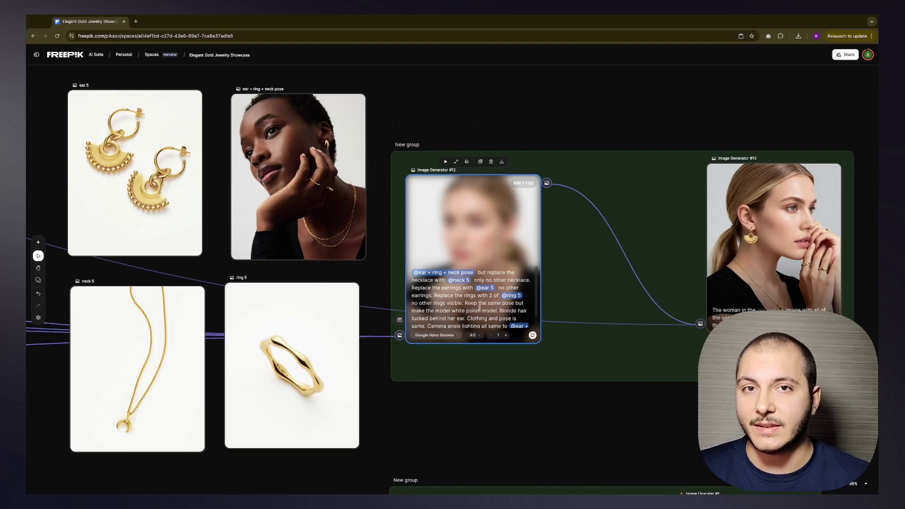
drag(477, 311, 517, 311)
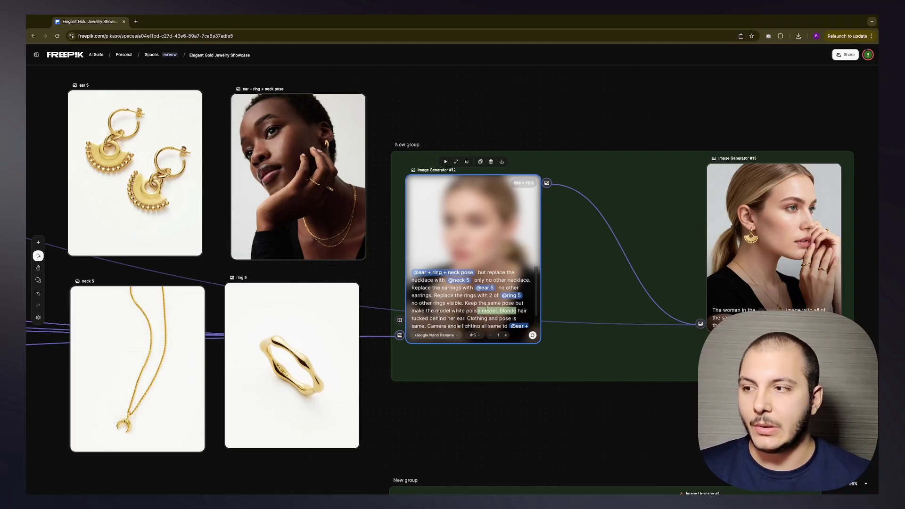
drag(455, 312, 415, 318)
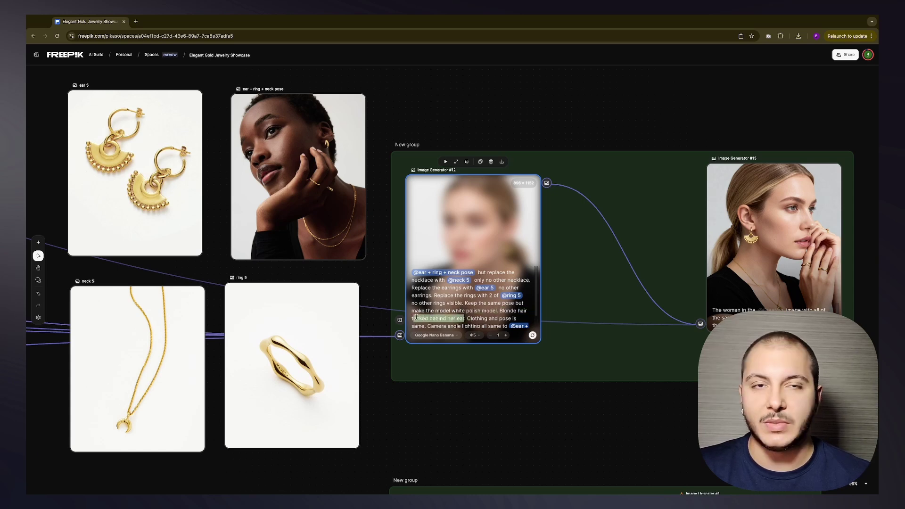
drag(471, 318, 424, 313)
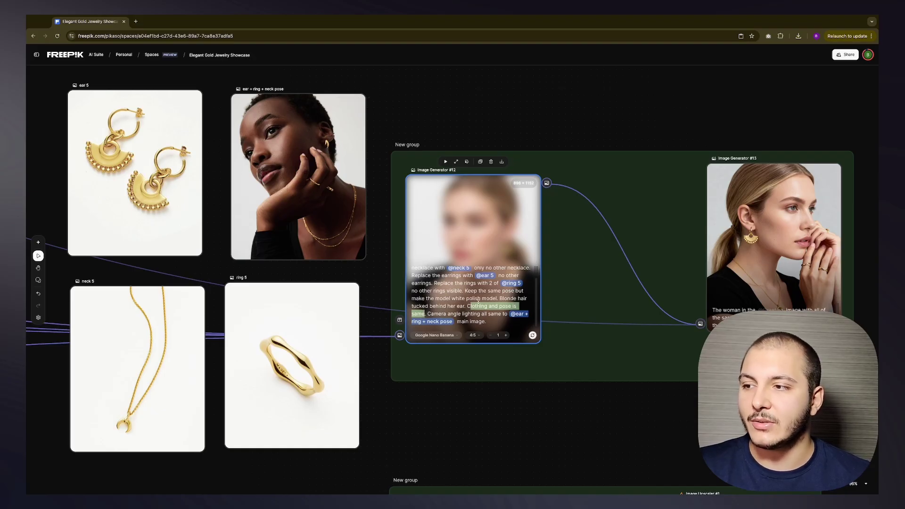
drag(430, 314, 478, 322)
click(467, 322)
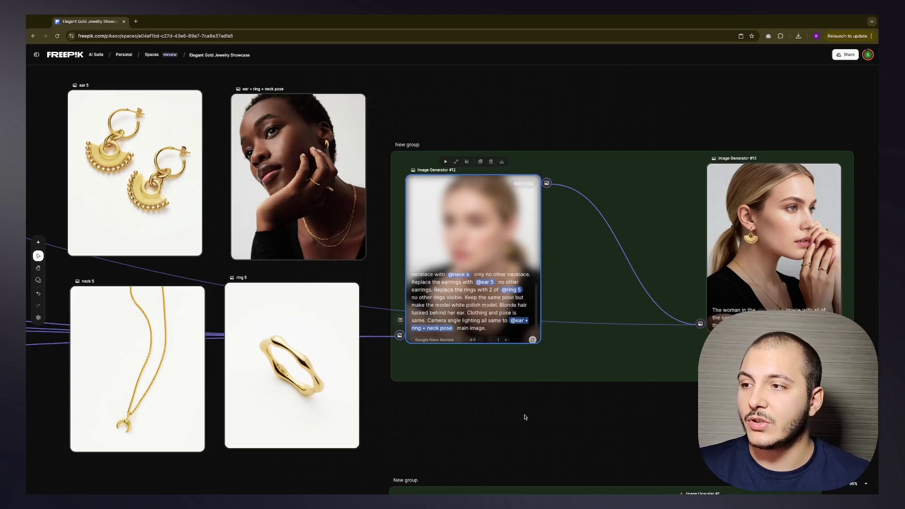
Step: Compare the ear + ring + neck pose reference with the Image Generator #12 portrait up close
scroll(526, 416, left, 3)
scroll(444, 229, up, 5)
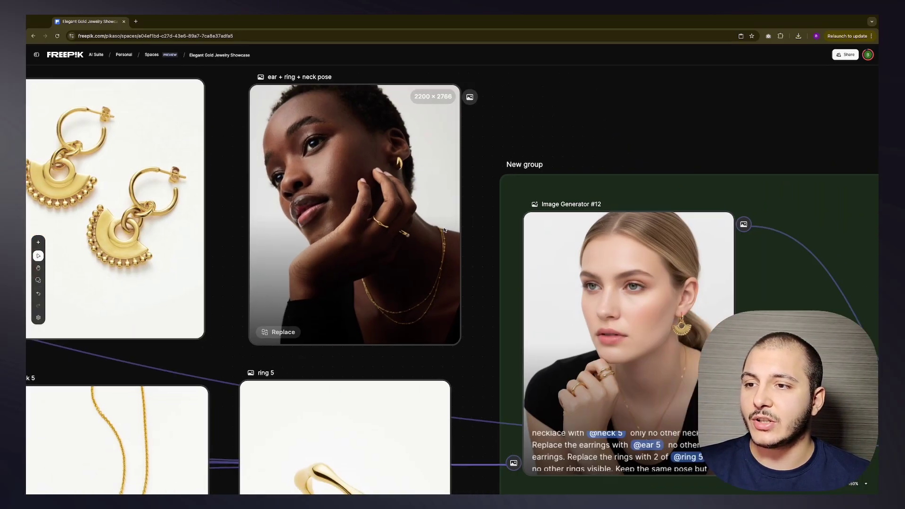
scroll(367, 278, down, 1)
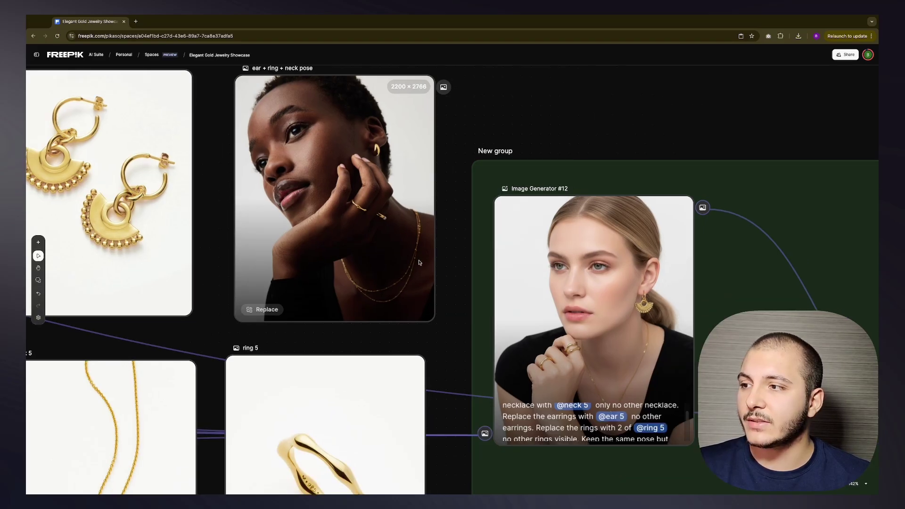
scroll(416, 245, down, 3)
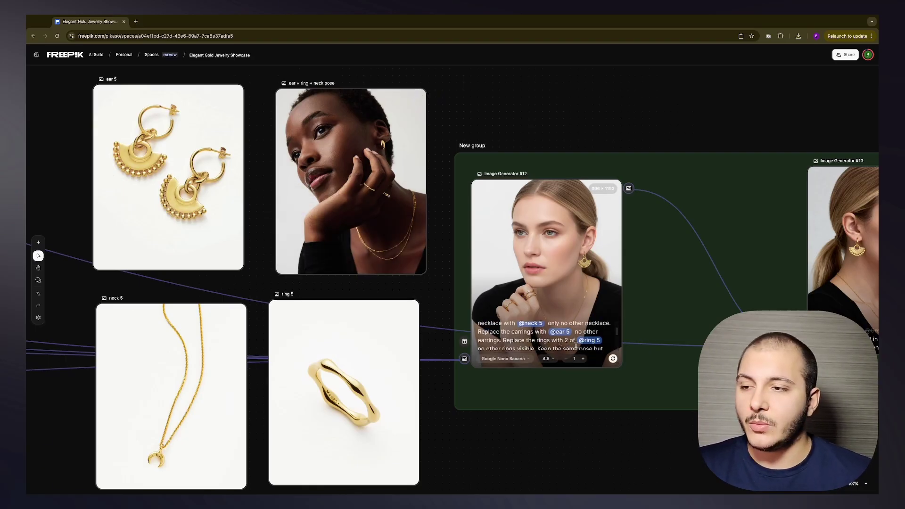
Step: Reopen the Image Generator #12 prompt and review it as a whole, from the pose reference to the model description
click(613, 323)
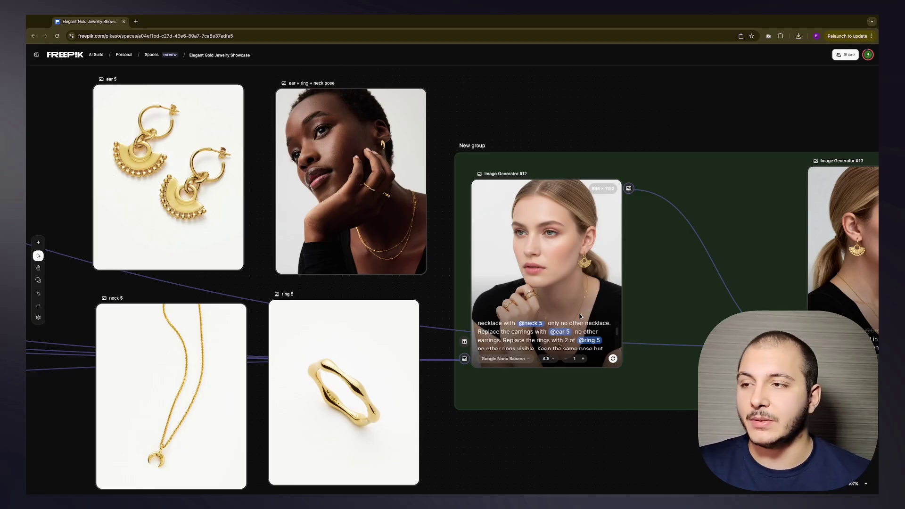
scroll(580, 317, left, 1)
scroll(580, 317, down, 1)
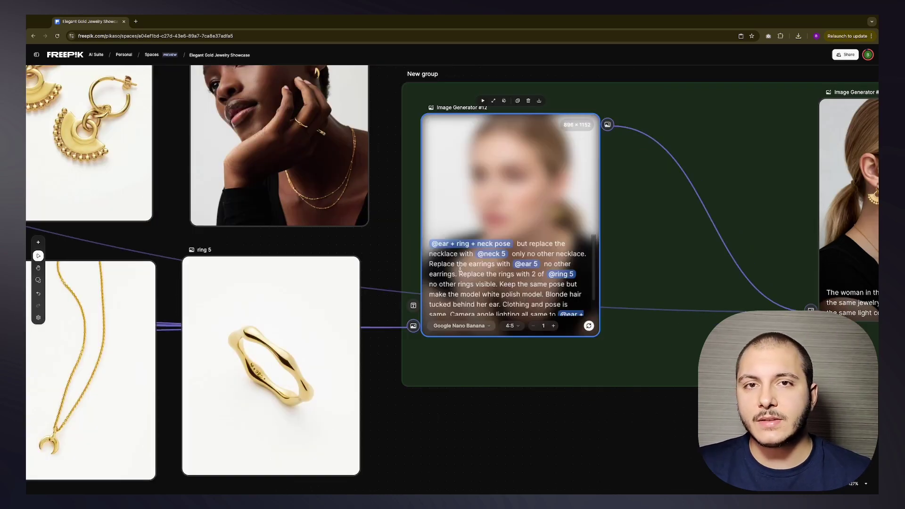
drag(430, 243, 551, 303)
click(520, 277)
scroll(519, 278, up, 1)
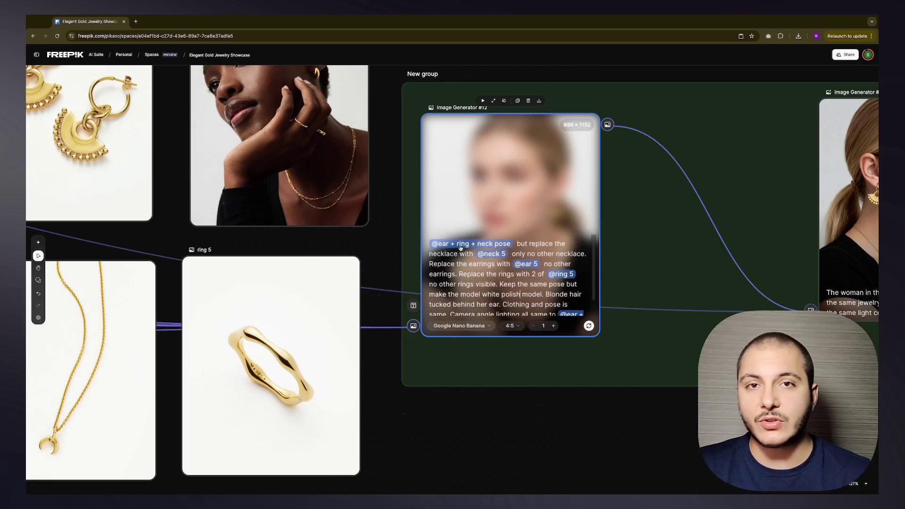
Step: Select the ear + ring + neck pose image and check how its pose and jewelry carry over to the generated portrait
click(334, 158)
scroll(384, 138, up, 2)
scroll(330, 132, up, 2)
scroll(359, 122, left, 2)
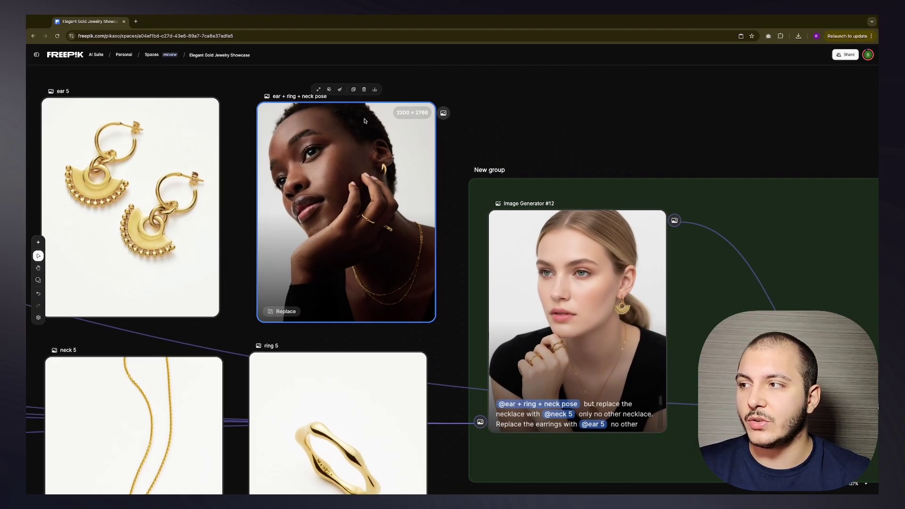
scroll(414, 171, down, 2)
scroll(414, 171, right, 1)
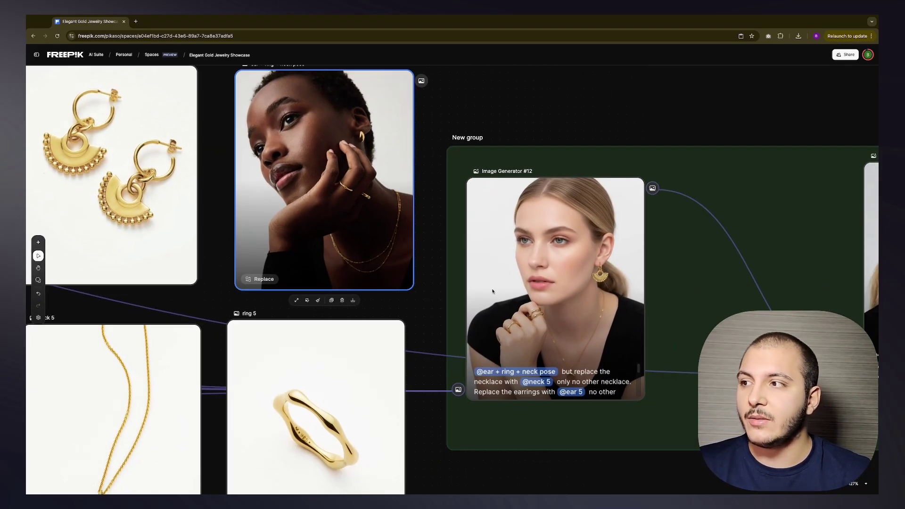
Step: Highlight the ring replacement and "only no other necklace" instructions in the Image Generator #12 prompt
click(582, 353)
drag(585, 308, 618, 318)
drag(552, 348, 545, 335)
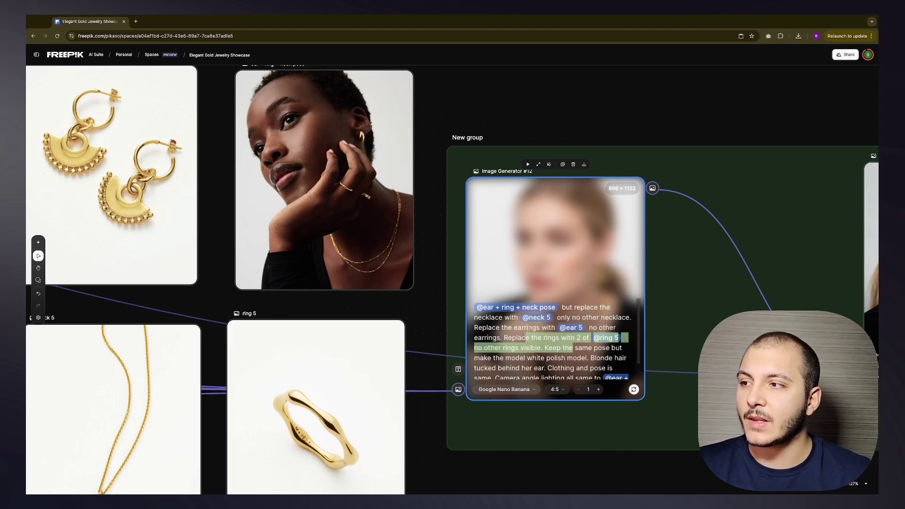
drag(571, 318, 629, 319)
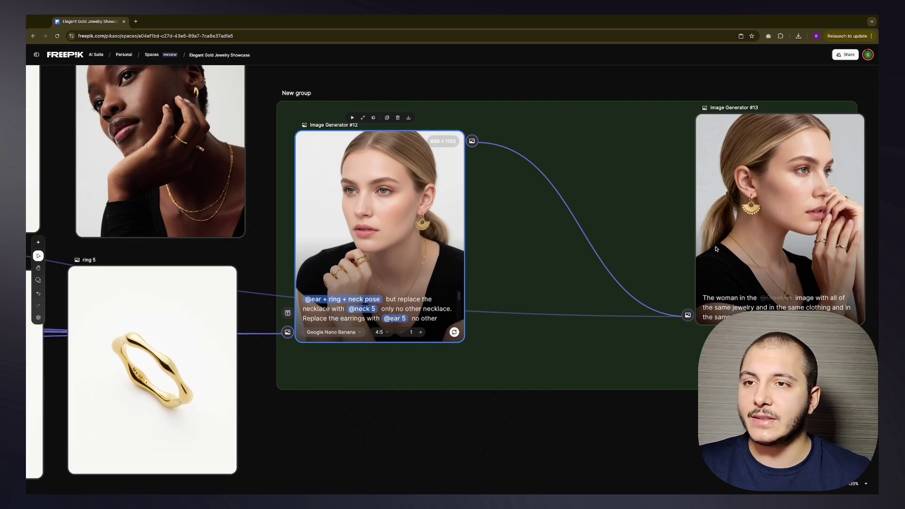
Step: Move Image Generator #13 closer to Image Generator #12 within the green group and nudge Image Generator #12 slightly toward it
click(717, 255)
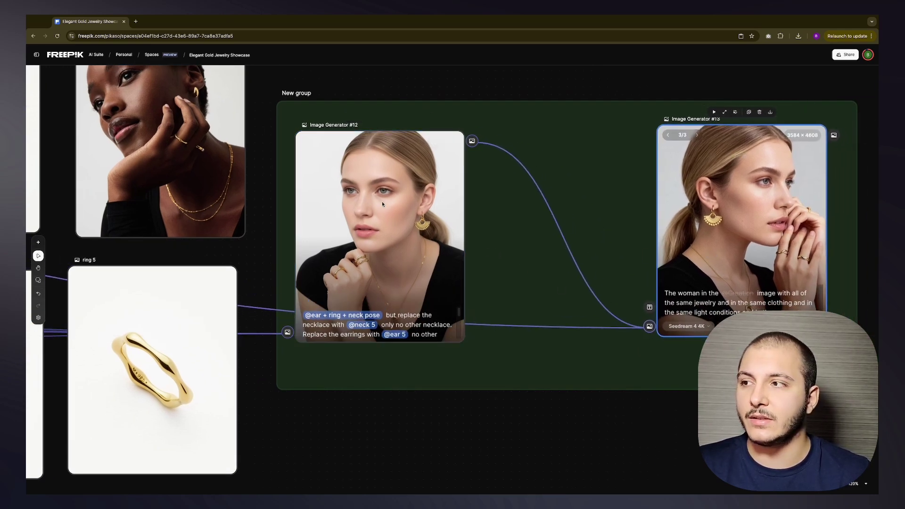
drag(381, 201, 387, 202)
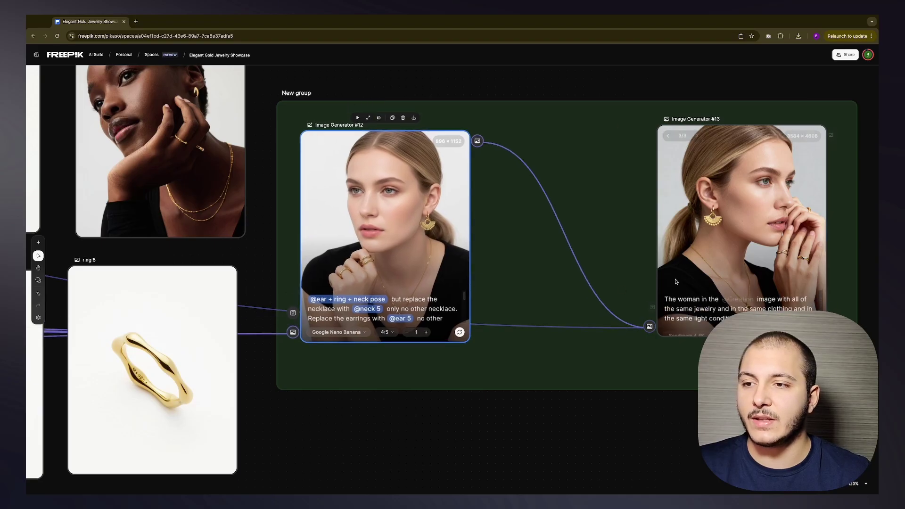
click(579, 326)
Step: Examine the ear+ring+2 pose reference and compare it with the hands-to-mouth portrait of Image Generator #13 up close
scroll(582, 277, down, 5)
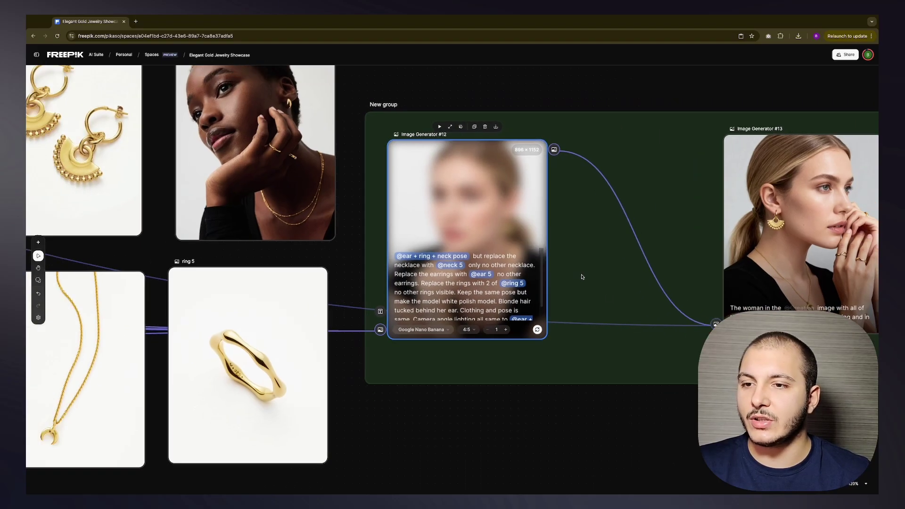
scroll(728, 271, left, 12)
scroll(433, 180, up, 10)
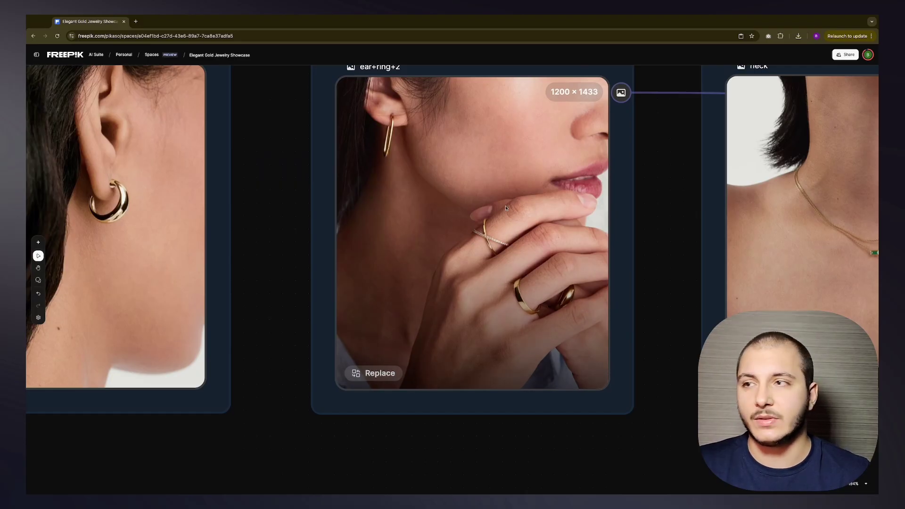
scroll(502, 213, down, 5)
scroll(630, 231, right, 20)
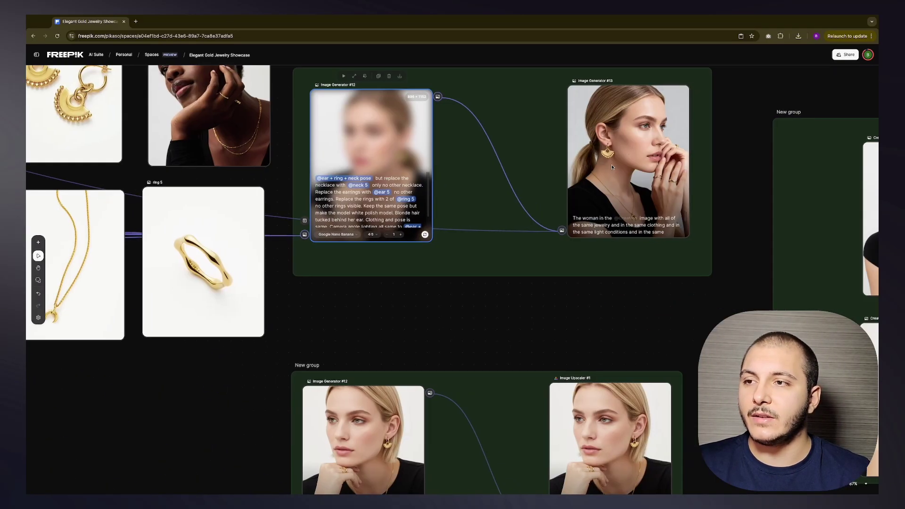
click(612, 167)
scroll(612, 167, up, 10)
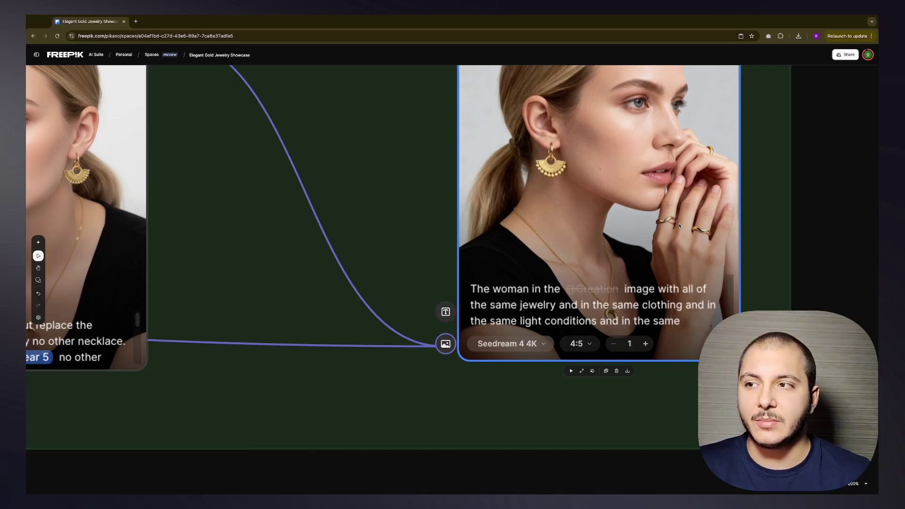
Step: Compare the jewelry and pose in the Image Generator #13 portrait with the Image Generator #12 portrait
scroll(685, 218, up, 5)
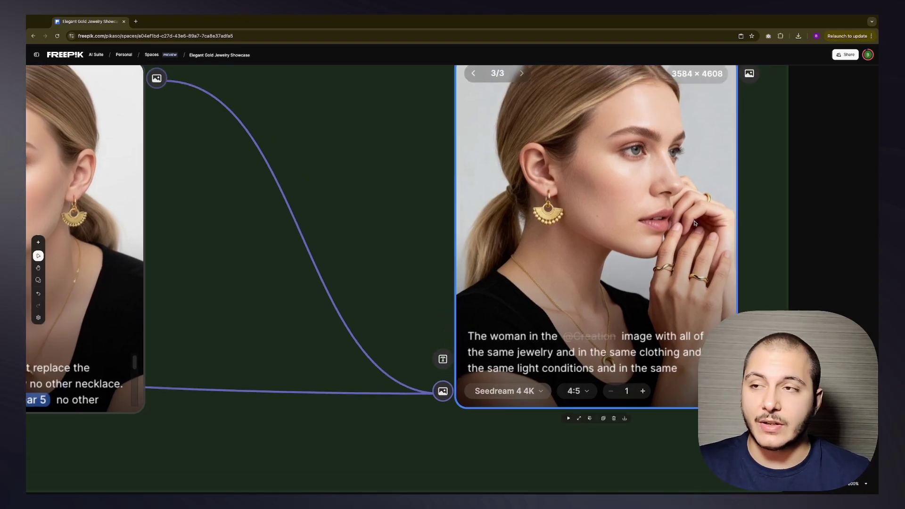
scroll(630, 252, down, 5)
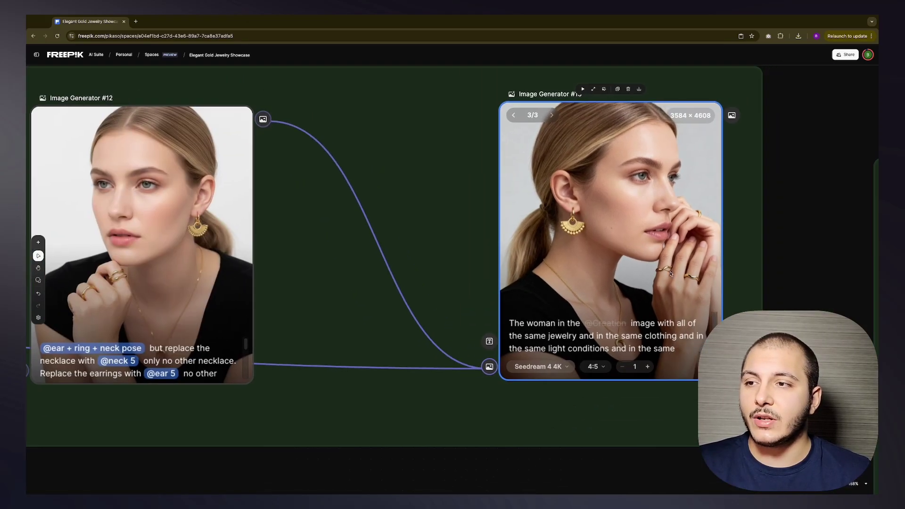
scroll(625, 224, left, 10)
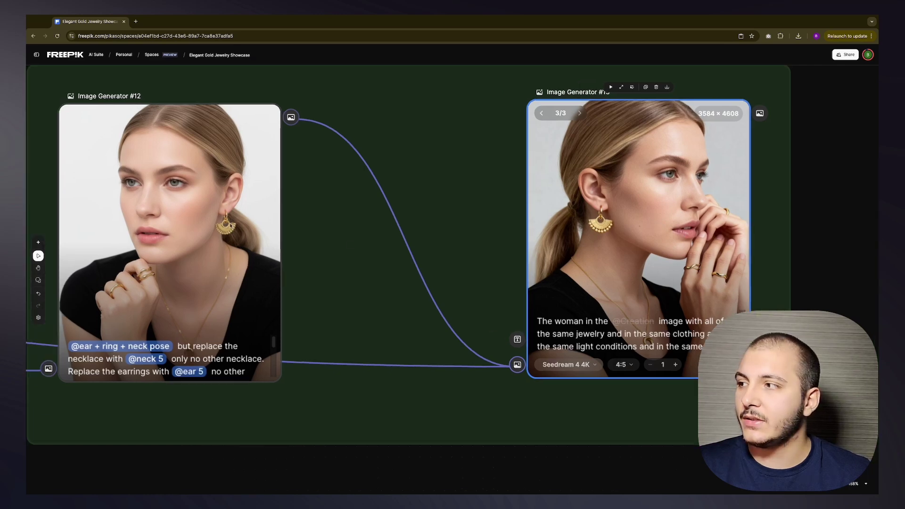
scroll(444, 213, right, 10)
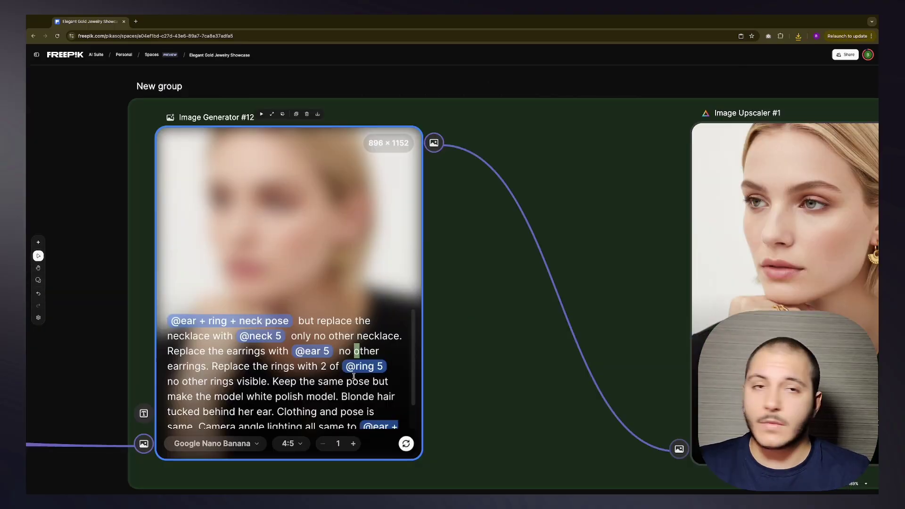
Step: Leave the Image Generator #12 prompt and select the green group that also holds Image Upscaler #1
click(477, 300)
scroll(479, 302, down, 5)
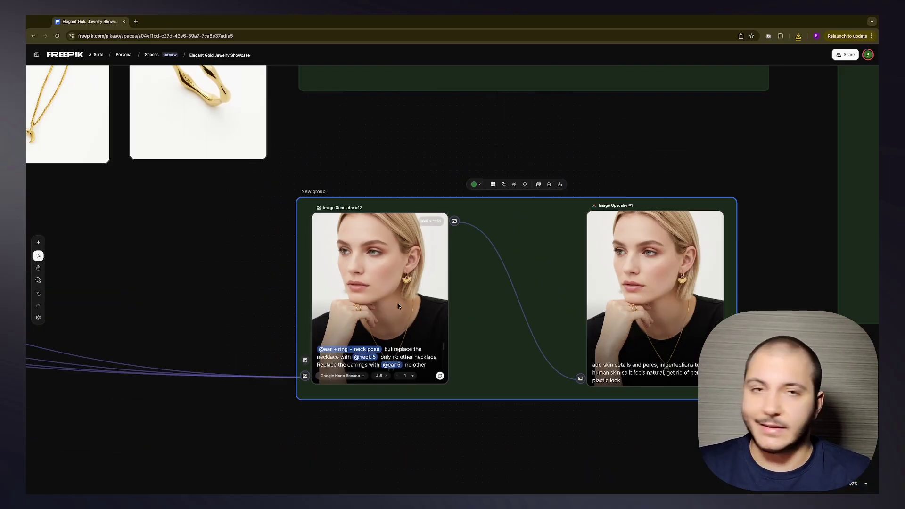
scroll(418, 357, up, 5)
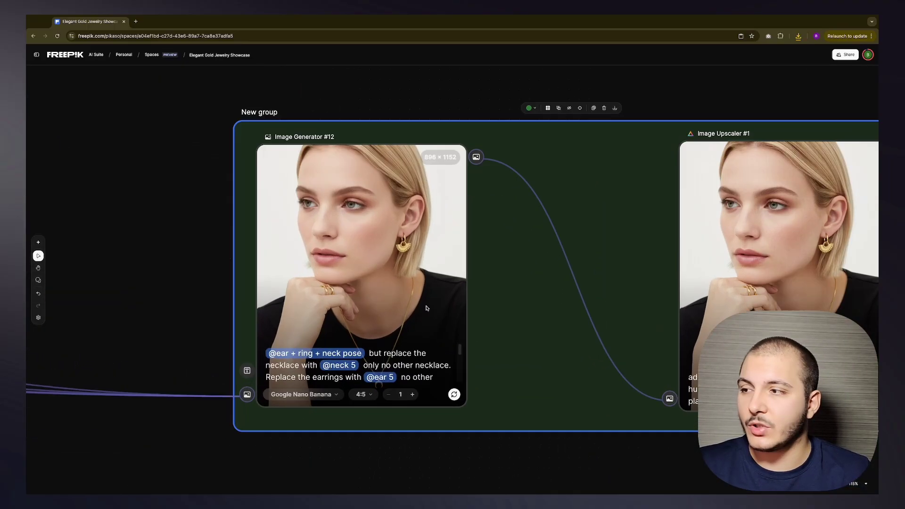
scroll(521, 238, right, 4)
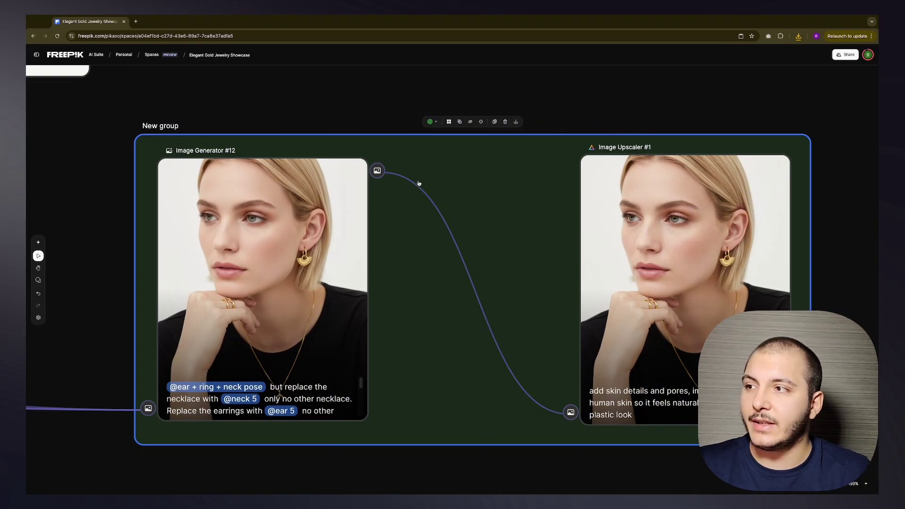
Step: Try connecting a new Image Upscaler to Image Generator #12 in Creative mode, and delete the new node
drag(377, 171, 459, 178)
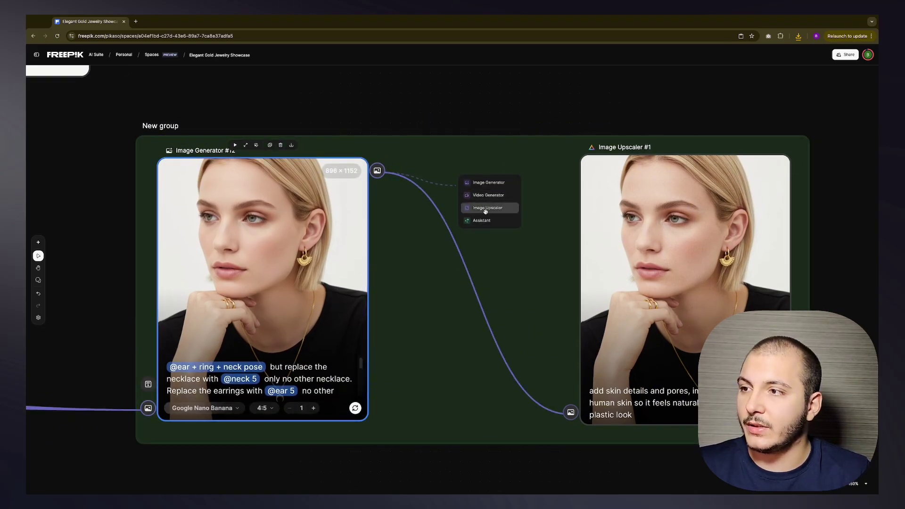
click(487, 208)
click(369, 310)
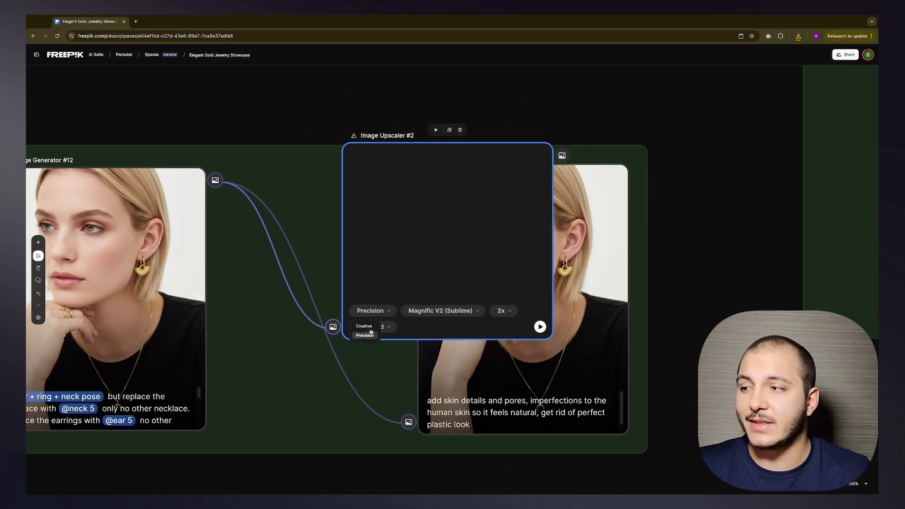
click(371, 329)
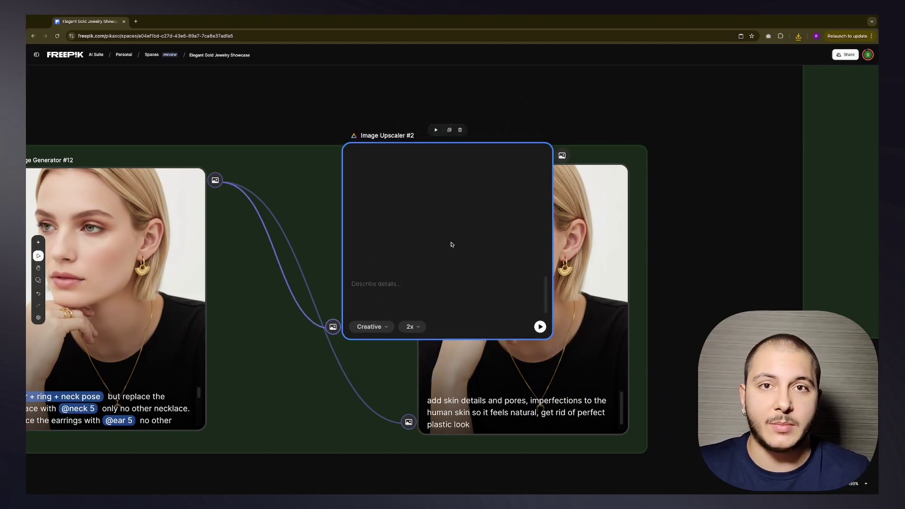
click(460, 130)
Step: Open the Image Upscaler #1 prompt about skin details and pores to read it, and deselect the node
scroll(431, 344, up, 3)
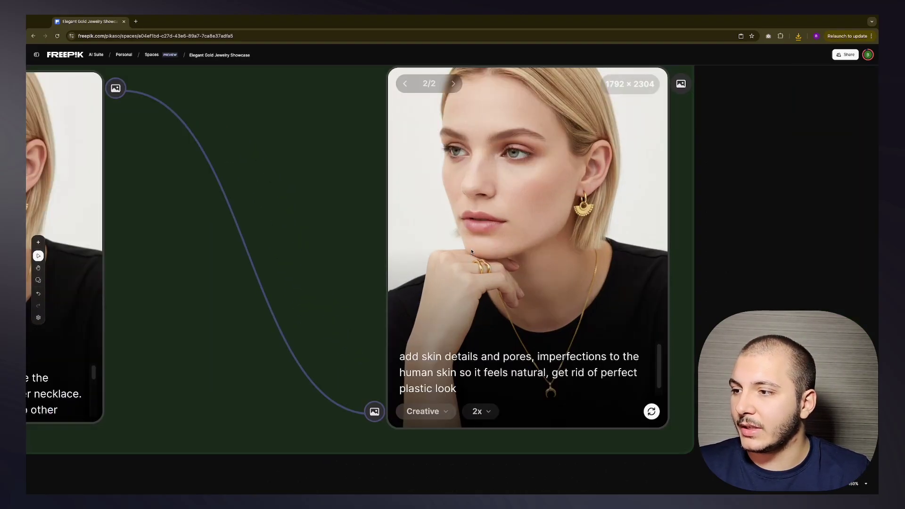
click(430, 344)
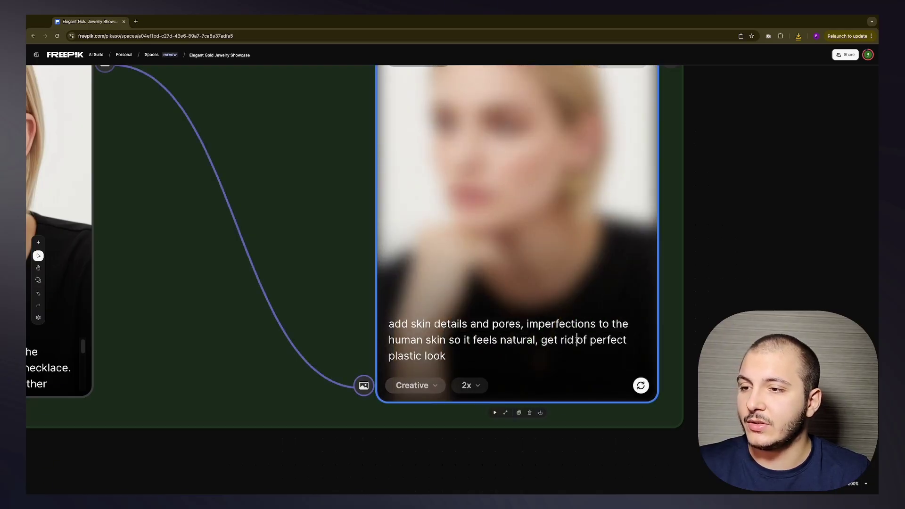
click(692, 231)
Step: Compare the skin texture of the Image Generator #12 portrait with the Image Upscaler #1 result up close
scroll(692, 231, left, 7)
scroll(692, 231, up, 1)
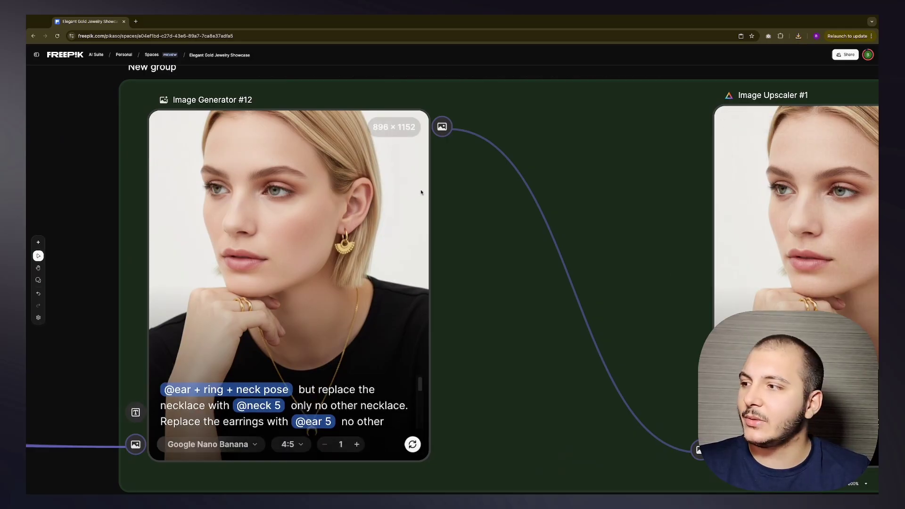
scroll(422, 193, right, 3)
click(679, 187)
scroll(683, 184, right, 1)
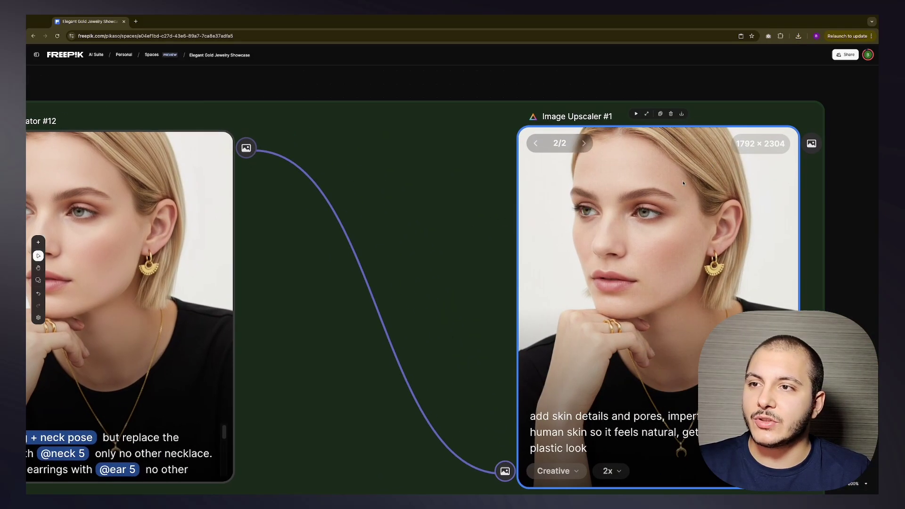
scroll(683, 183, right, 2)
scroll(689, 165, down, 1)
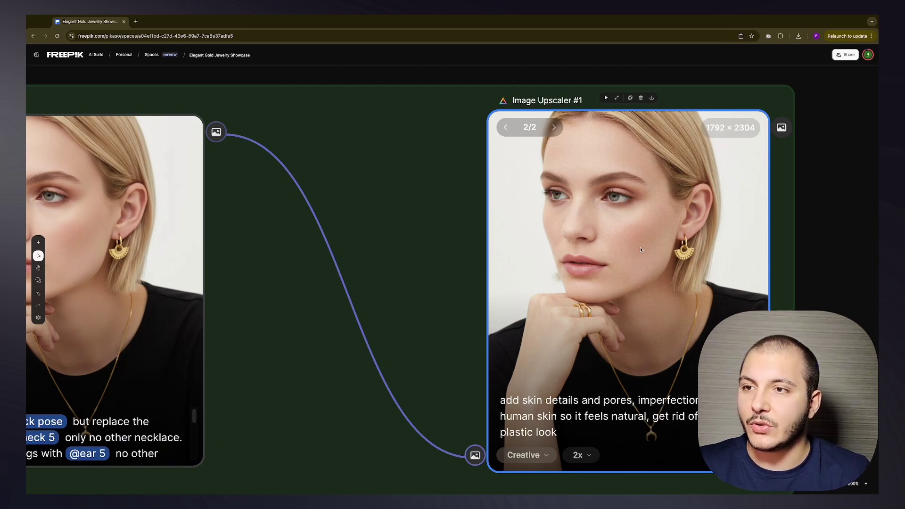
scroll(676, 254, left, 4)
scroll(676, 253, down, 1)
scroll(662, 205, right, 3)
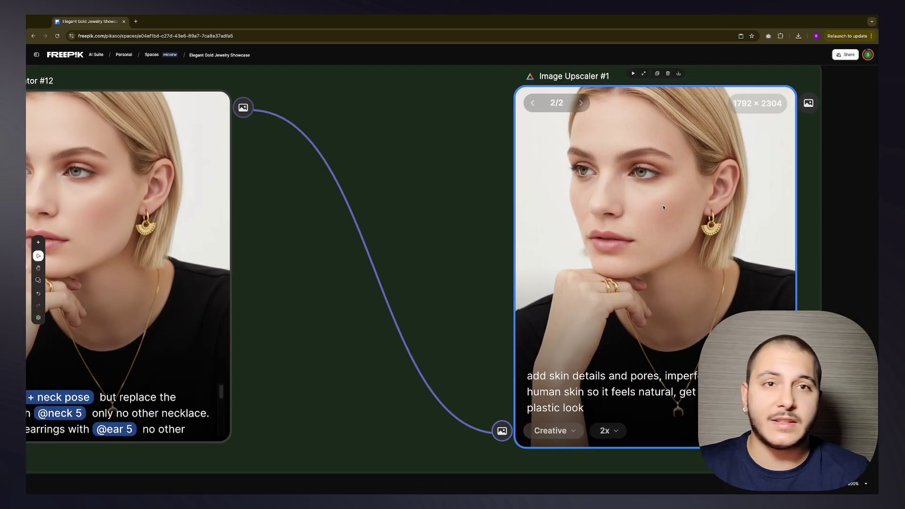
Step: Place Image Upscaler #1 directly beside Image Generator #12 for comparison and move it back apart within the green group
mouse_move(566, 214)
mouse_down()
mouse_move(502, 215)
mouse_move(574, 218)
mouse_up()
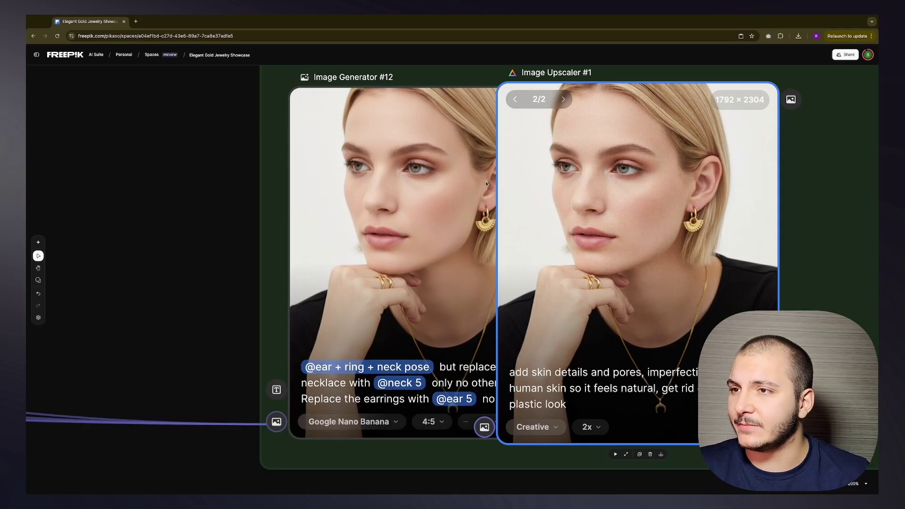
drag(573, 219, 644, 211)
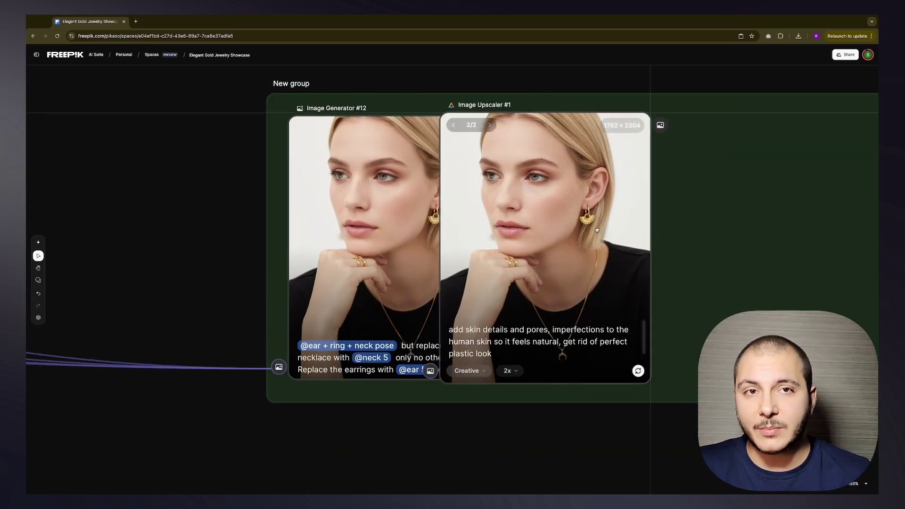
scroll(572, 216, right, 3)
scroll(471, 283, left, 3)
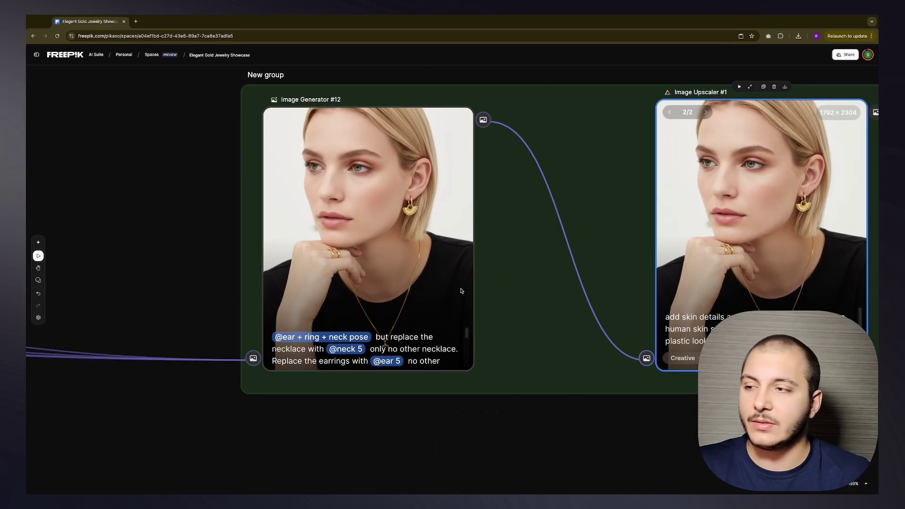
Step: Select the green group, review the Image Upscaler #1 prompt text, and clear the selection
click(565, 194)
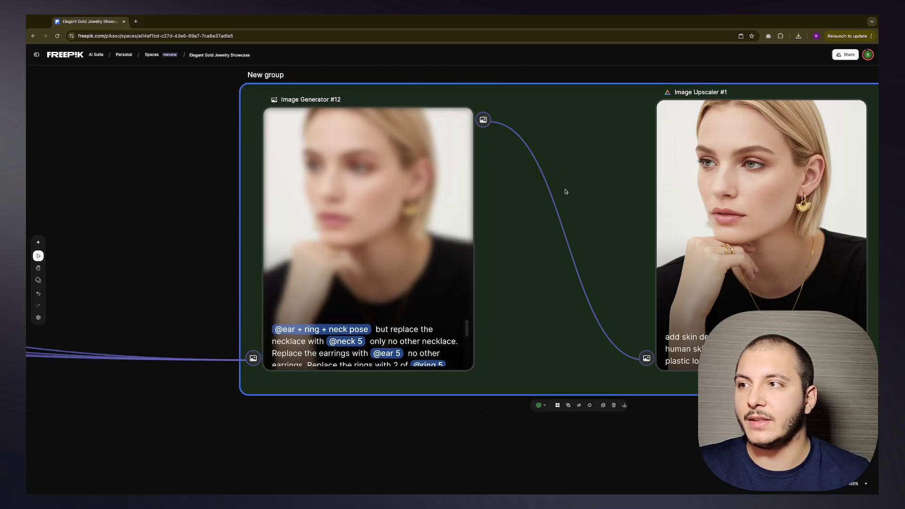
scroll(699, 173, right, 3)
click(641, 308)
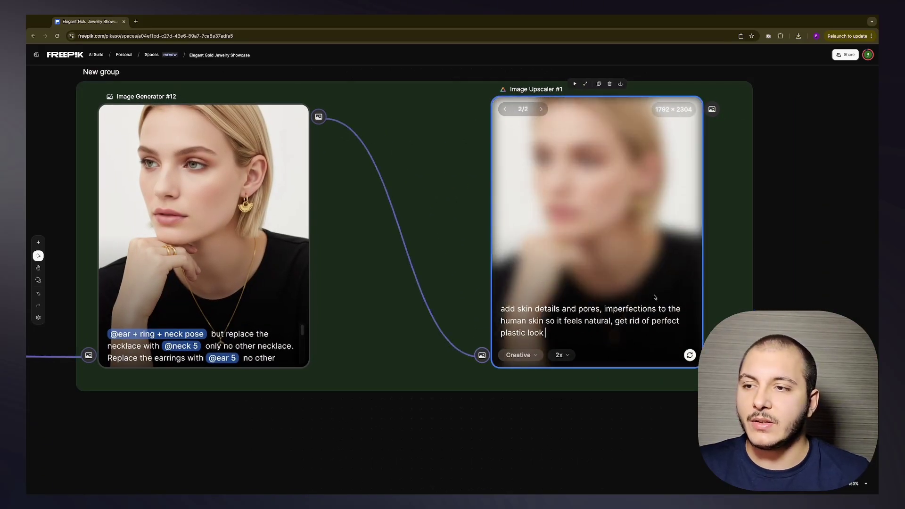
click(801, 267)
scroll(746, 274, up, 2)
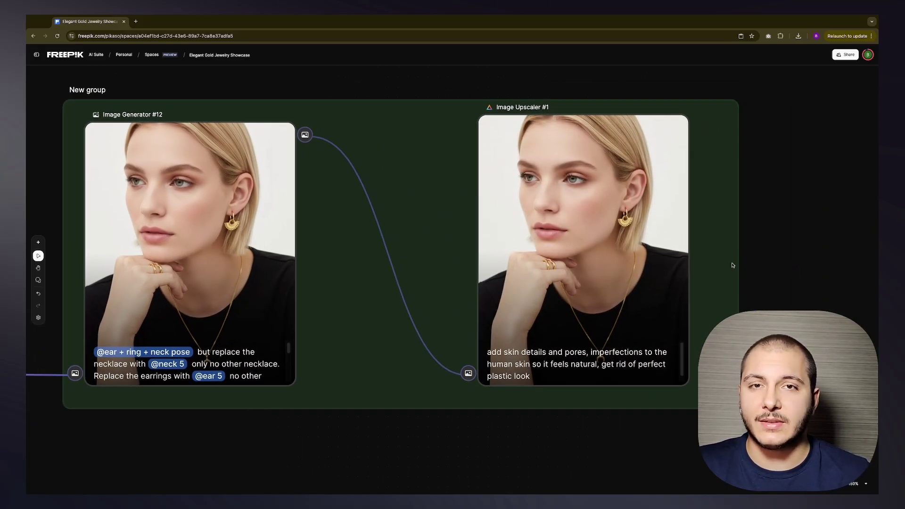
Step: Highlight the skin details and "get rid of perfect plastic look" instructions in the Image Upscaler #1 prompt
mouse_move(672, 245)
scroll(646, 191, up, 3)
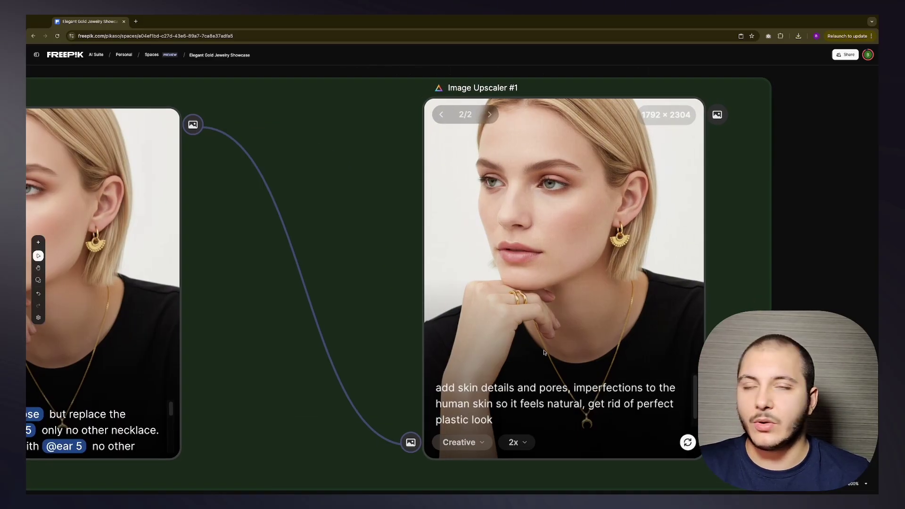
click(508, 409)
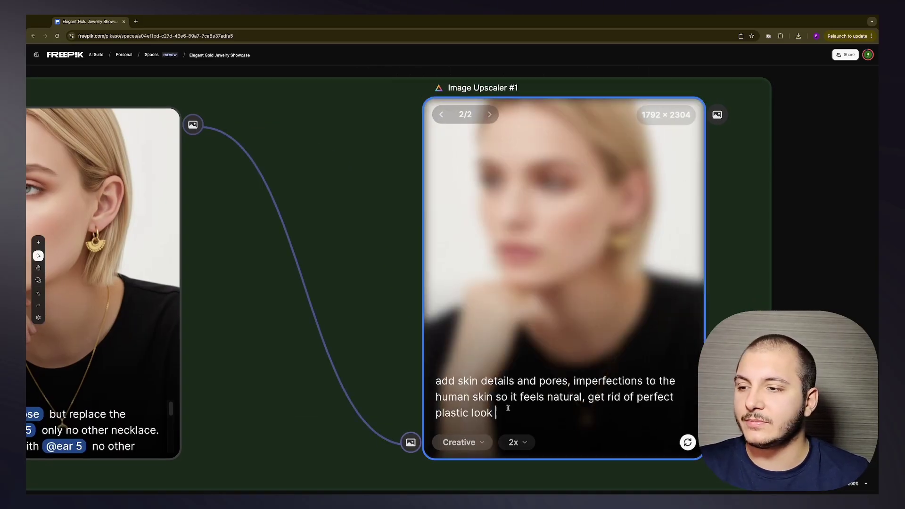
drag(508, 408, 480, 366)
click(503, 397)
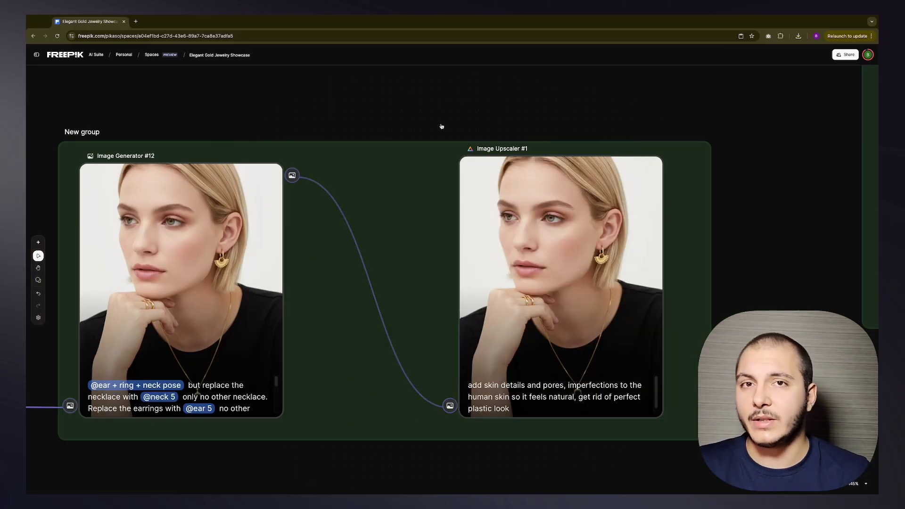
Step: Select the blue group that holds the two Image Generator #14 portraits and their Creation images
mouse_move(474, 138)
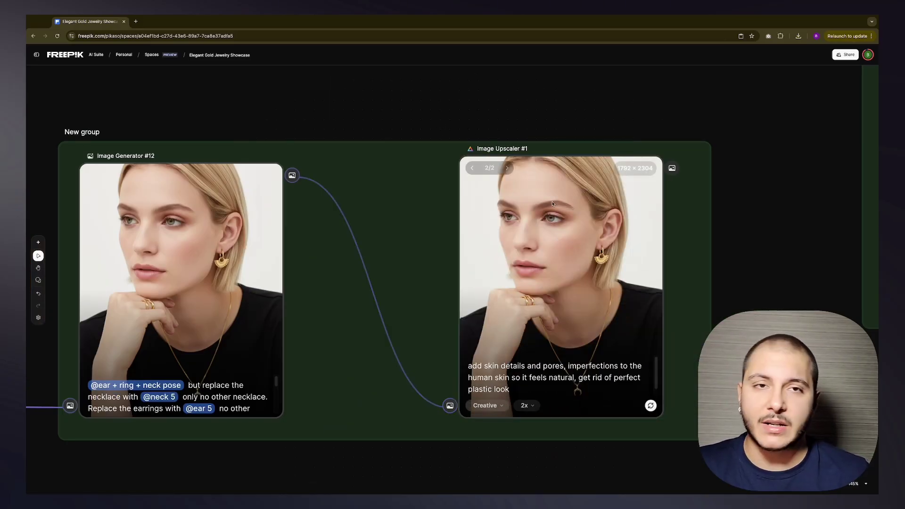
scroll(526, 195, left, 3)
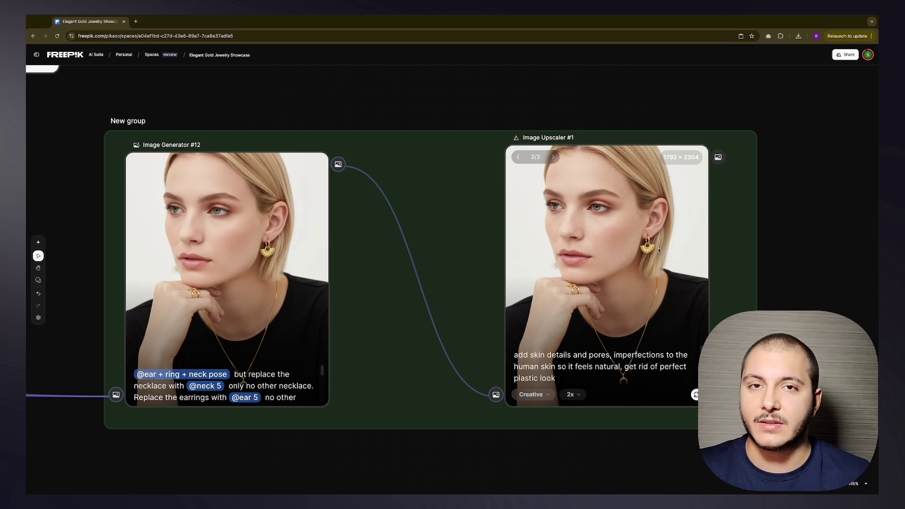
scroll(659, 250, left, 2)
scroll(634, 247, down, 1)
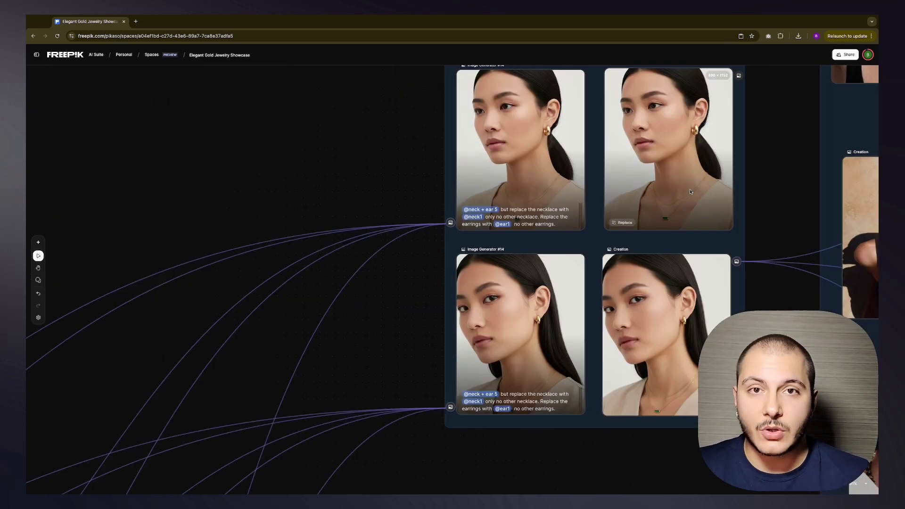
scroll(768, 182, right, 2)
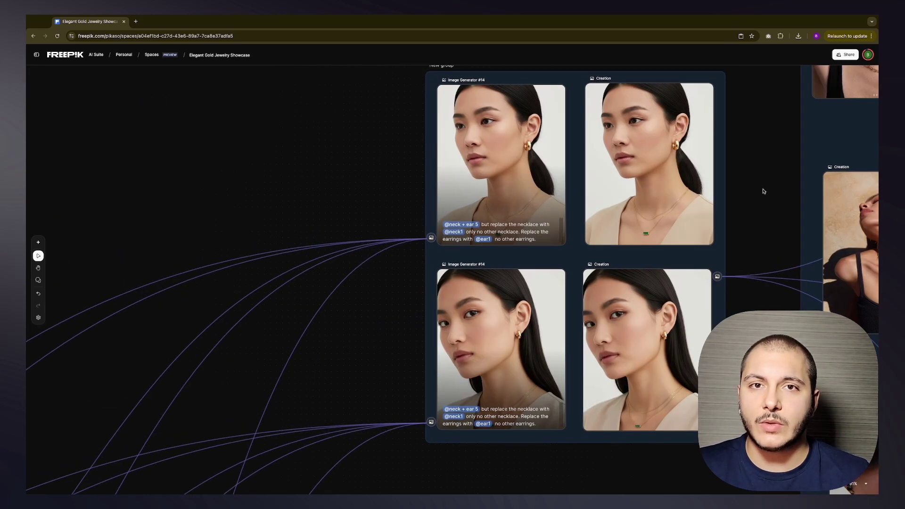
click(632, 254)
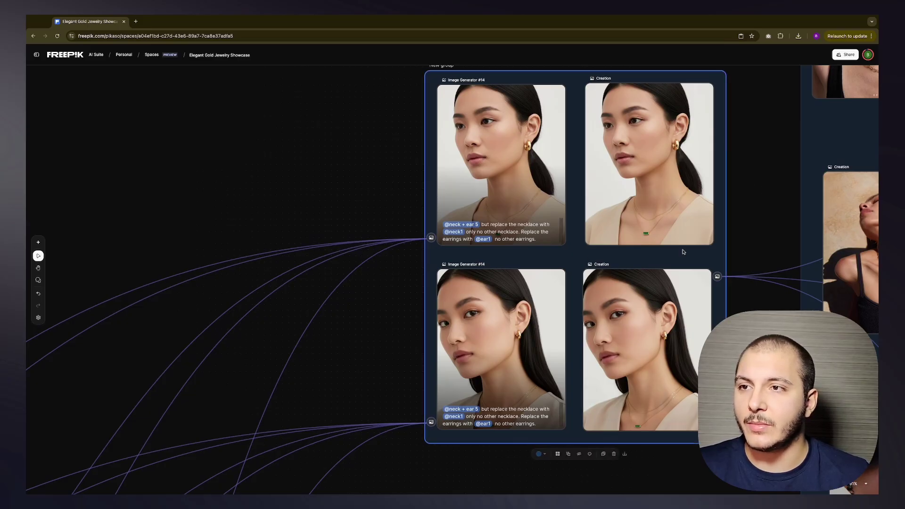
Step: Examine the green-stone layered necklace and gold hoop earring product photos in the blue product group
scroll(674, 148, up, 3)
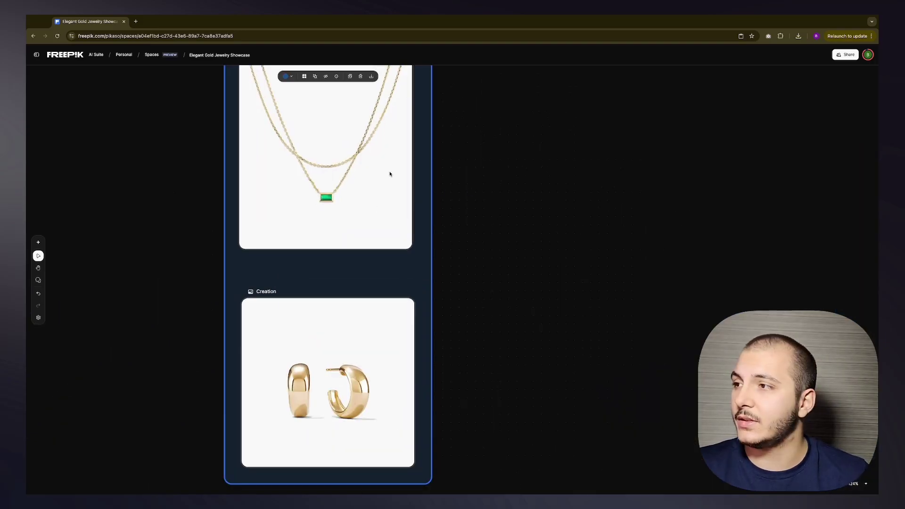
scroll(352, 208, up, 2)
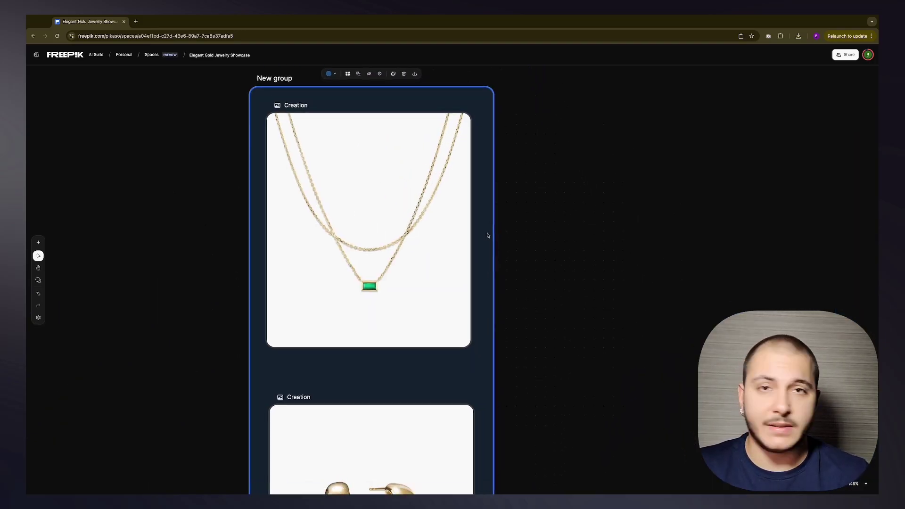
mouse_move(336, 217)
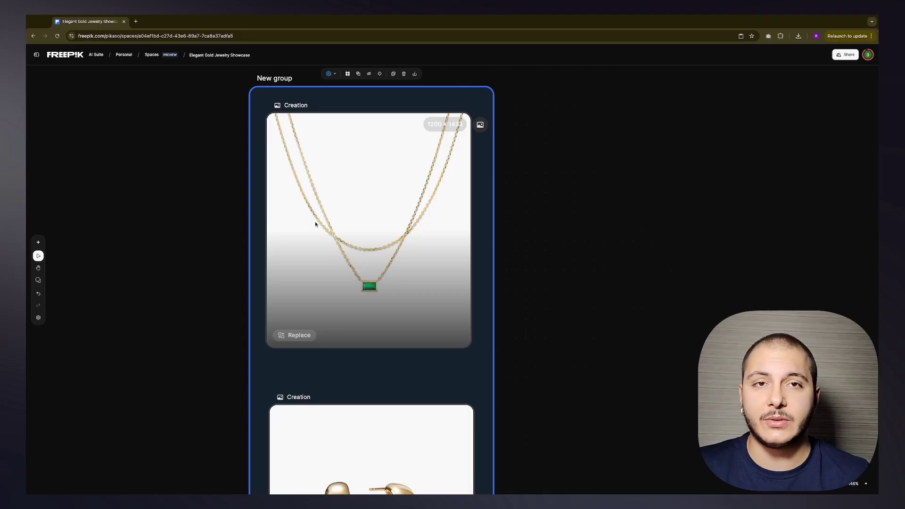
scroll(394, 273, down, 5)
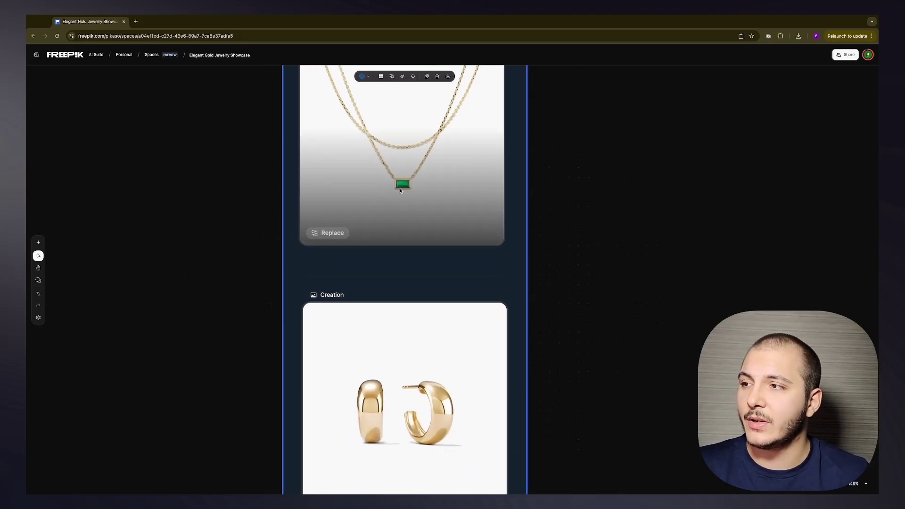
scroll(418, 187, down, 5)
mouse_move(443, 314)
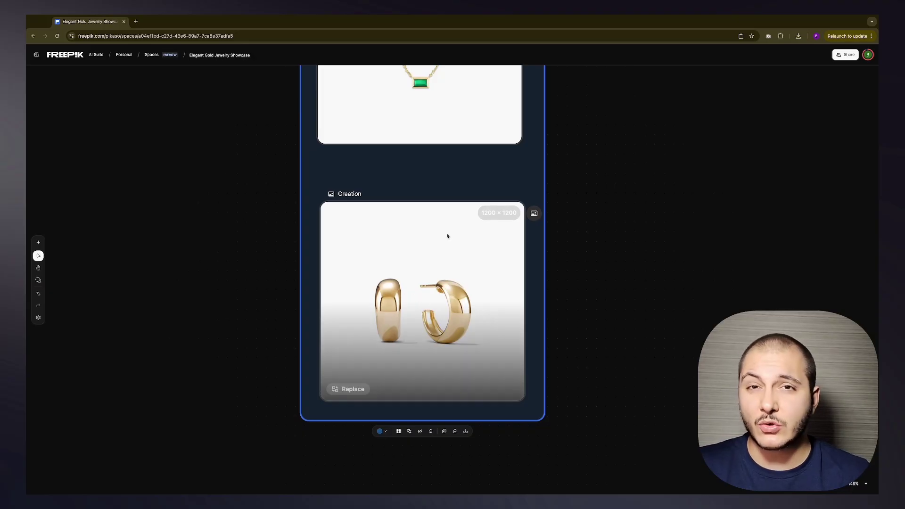
Step: Examine the worn necklace in the "neck" reference photo and shift the photo slightly lower in its panel
scroll(427, 250, down, 10)
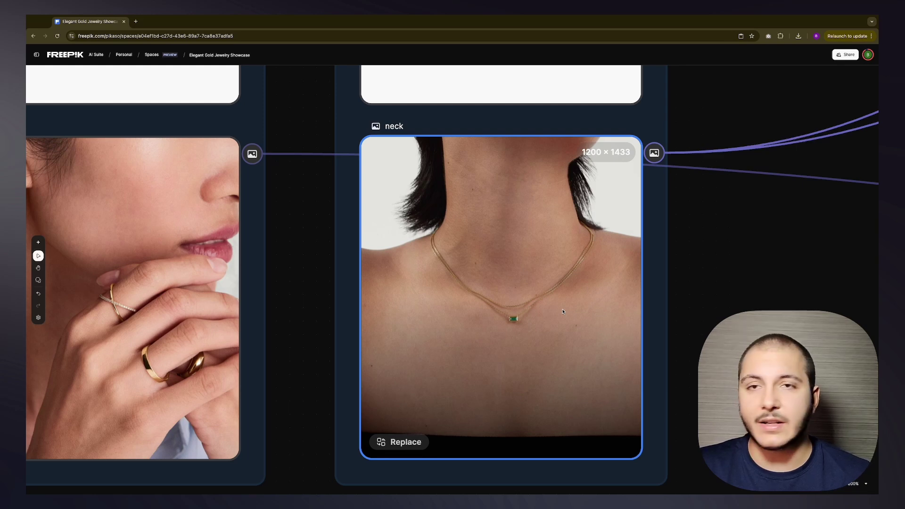
scroll(544, 277, up, 1)
scroll(536, 301, down, 1)
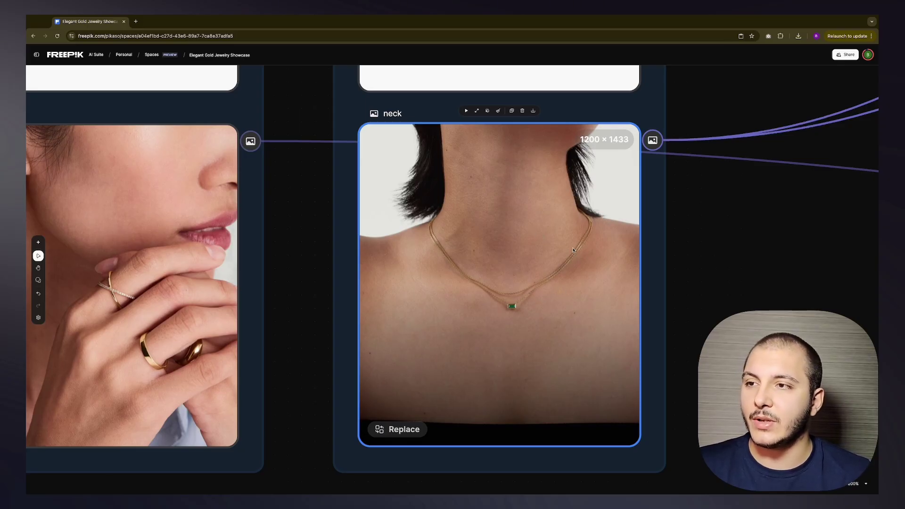
drag(538, 252, 541, 263)
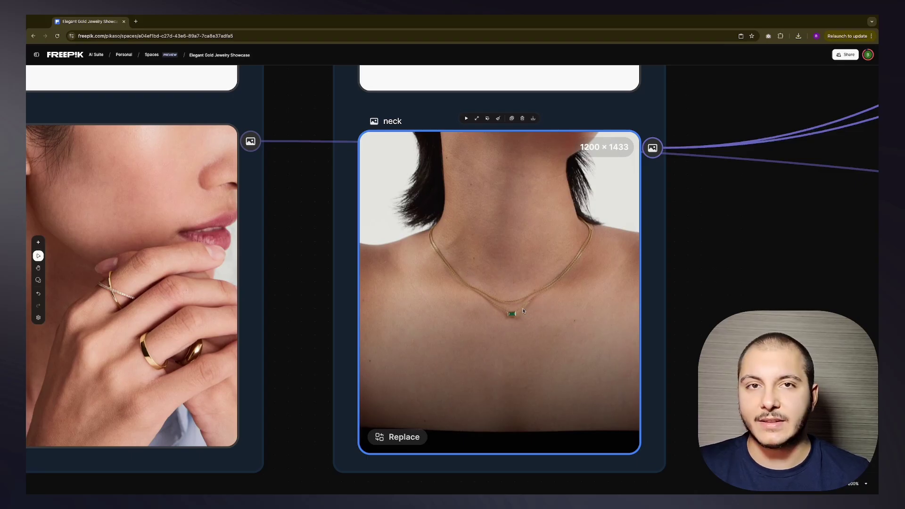
scroll(500, 291, up, 1)
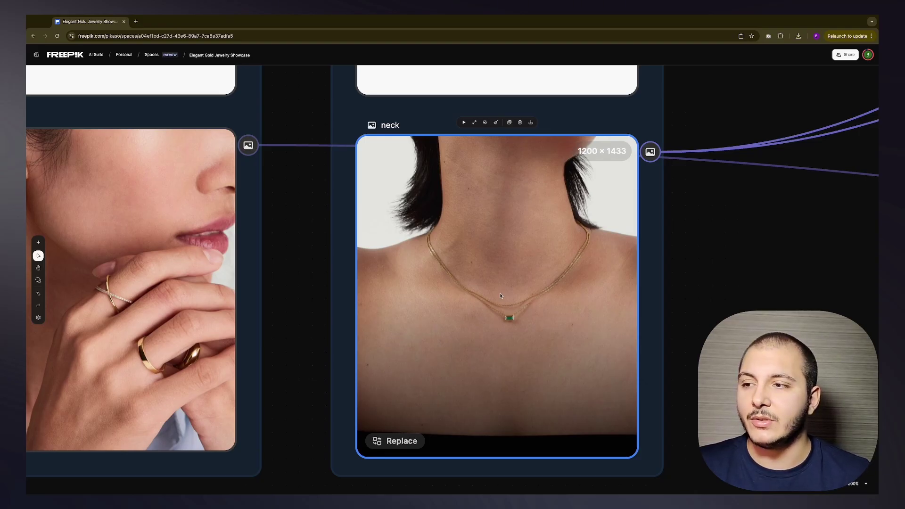
Step: Compare the "neck1" product photo with the worn necklace in the "neck" photo, selecting each image in turn
scroll(548, 281, up, 10)
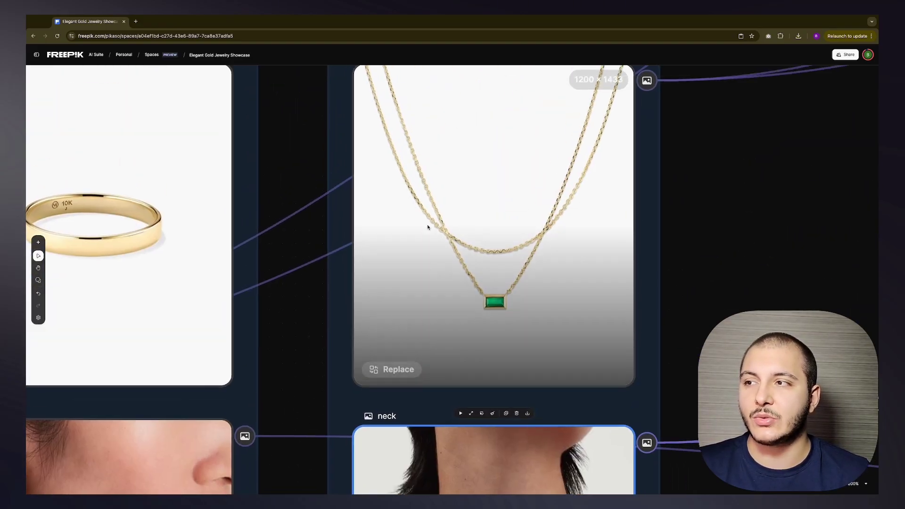
scroll(500, 271, down, 3)
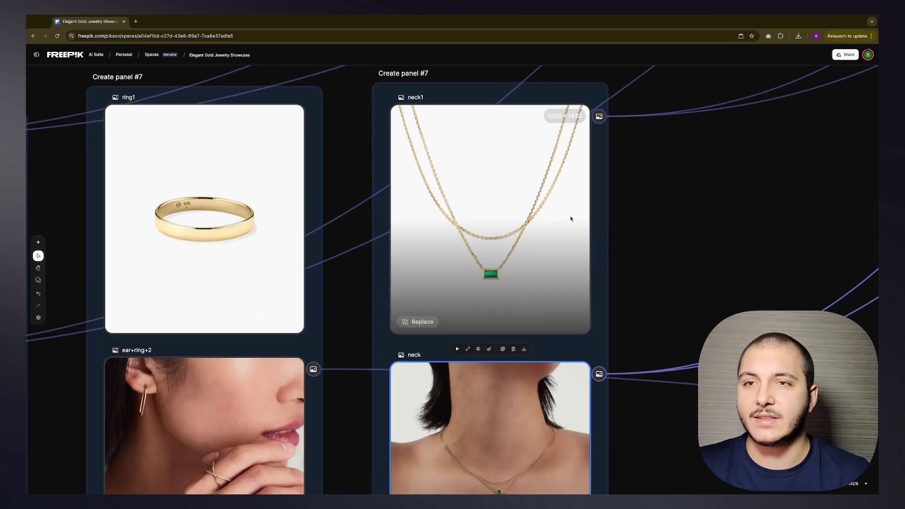
scroll(555, 261, down, 5)
scroll(518, 221, up, 3)
click(428, 145)
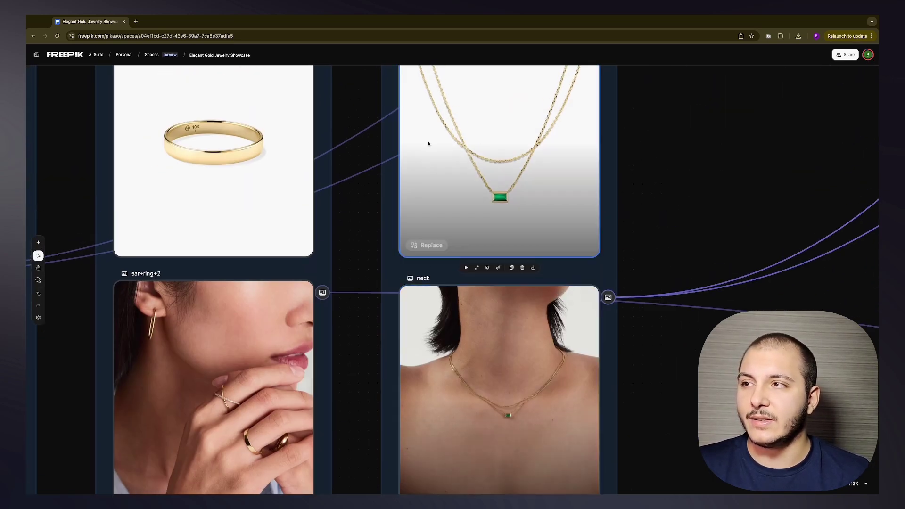
scroll(573, 204, up, 2)
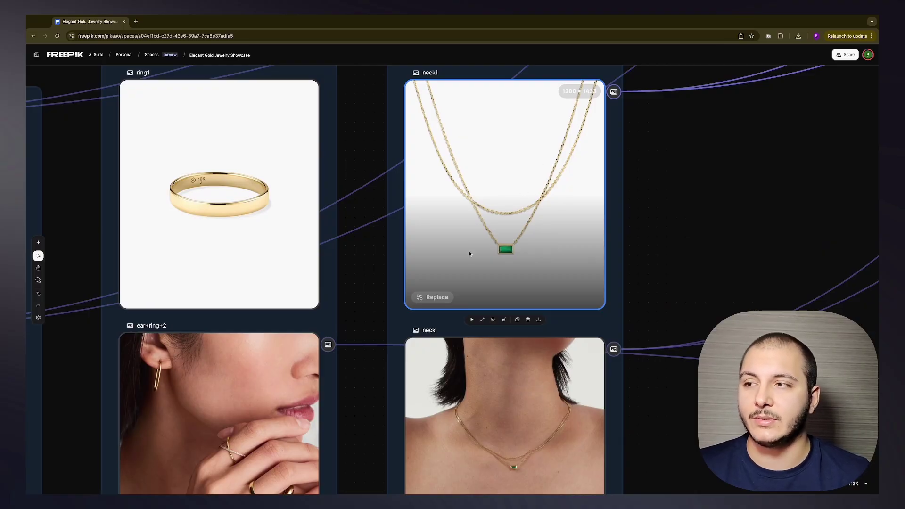
scroll(469, 253, down, 2)
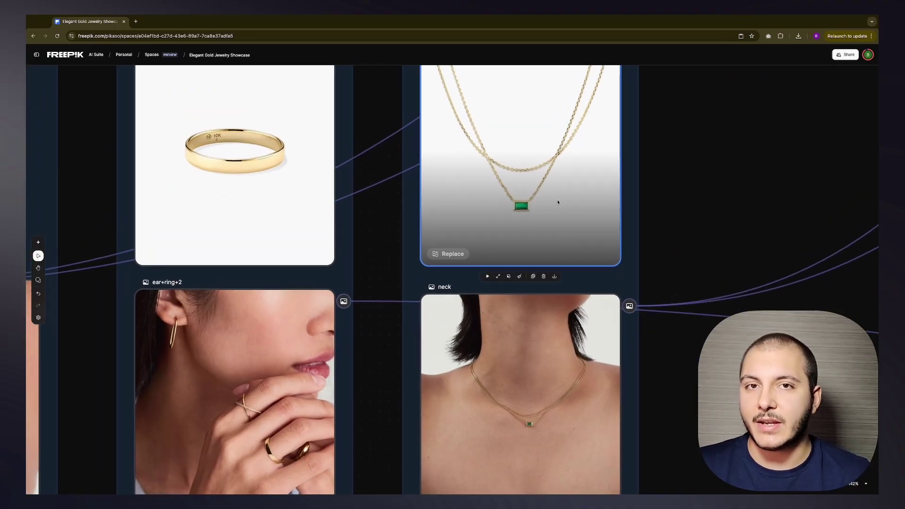
scroll(557, 199, down, 3)
scroll(558, 198, up, 3)
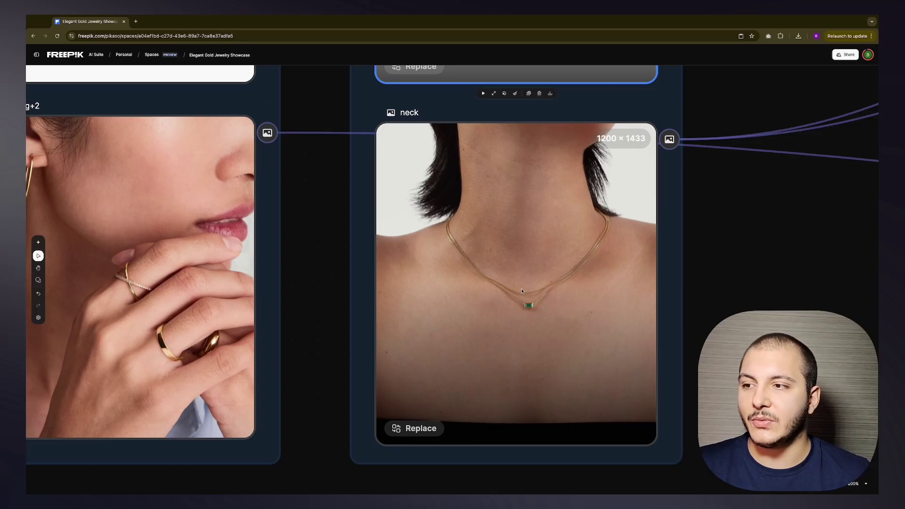
click(468, 205)
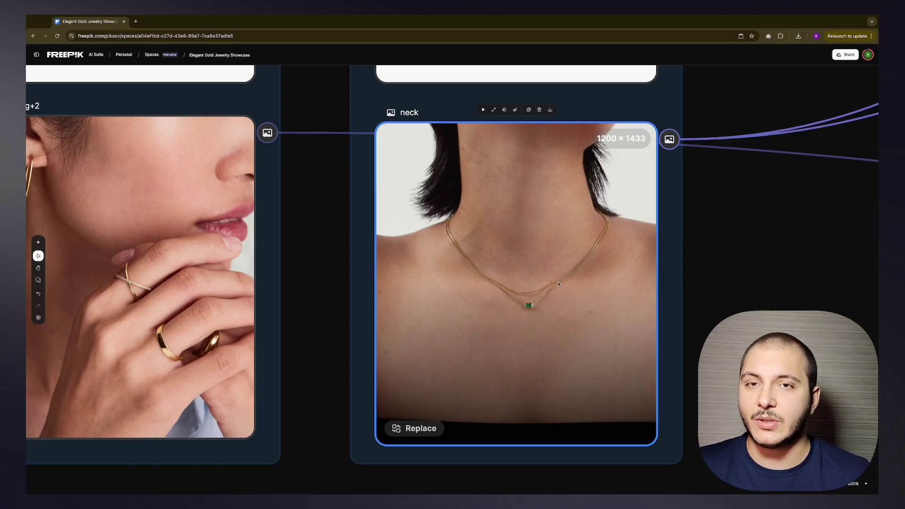
Step: Examine the "ear+ring" and "ear" reference photos for how the gold jewelry looks when worn
scroll(555, 302, down, 1)
scroll(555, 302, left, 1)
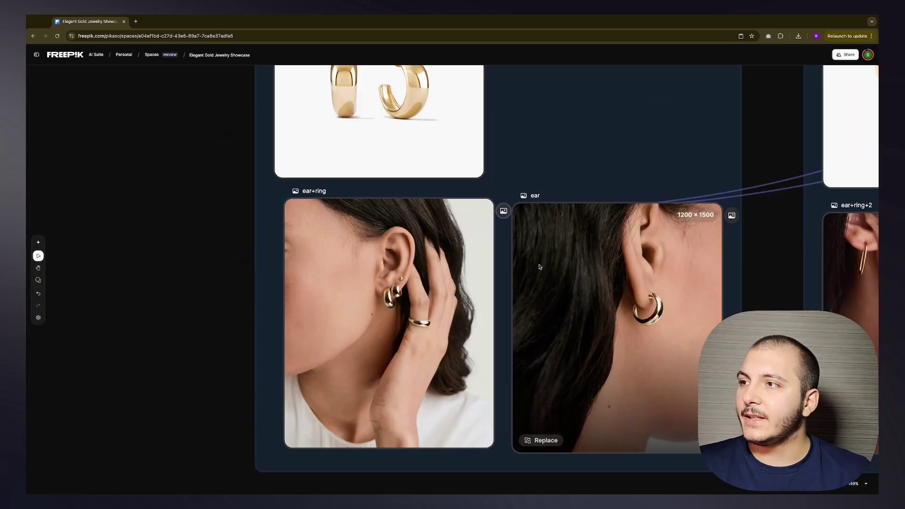
scroll(547, 253, up, 3)
ctrl+scroll(543, 283, down, 1)
scroll(528, 317, up, 3)
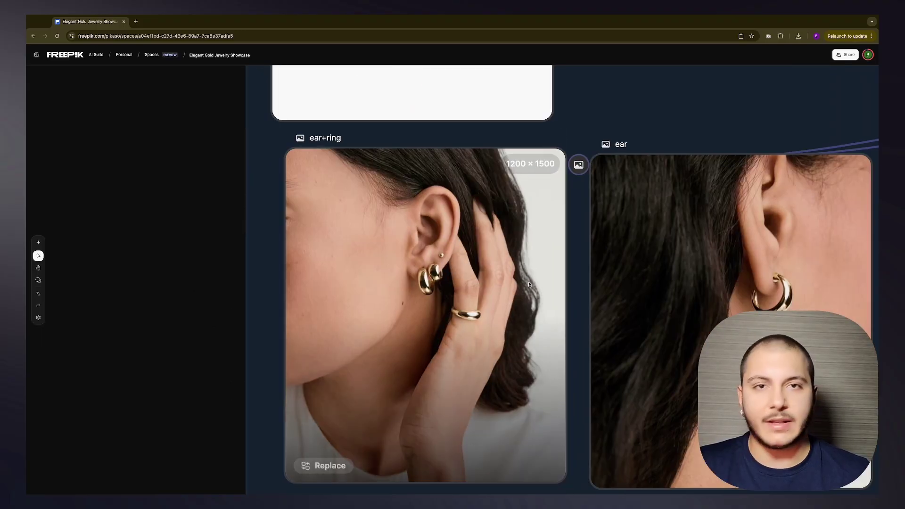
scroll(395, 245, down, 1)
scroll(437, 226, right, 2)
scroll(438, 226, up, 1)
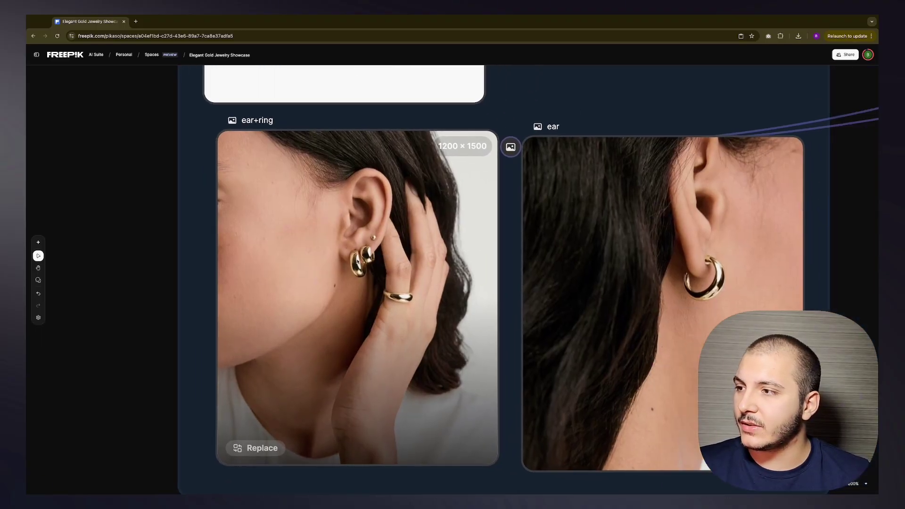
scroll(348, 233, up, 2)
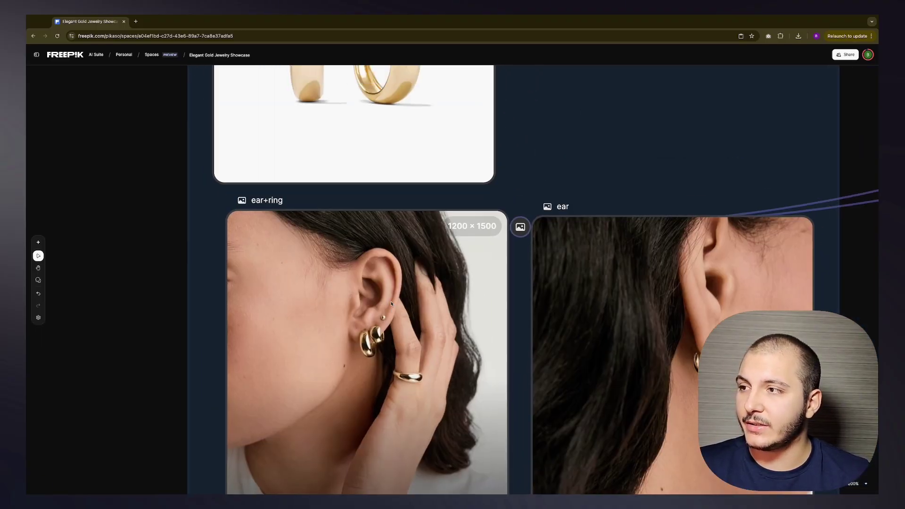
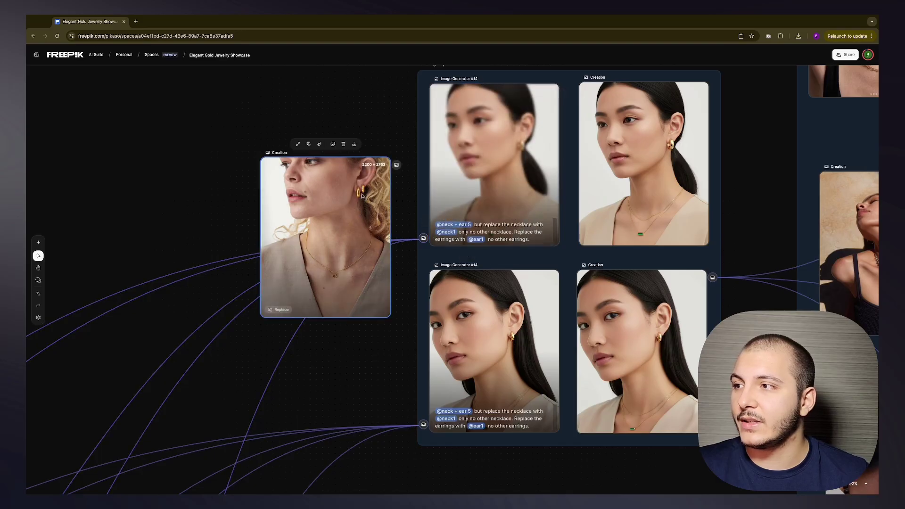
Step: Move the blonde model reference photo against the upper Image Generator #14 portrait for comparison, and place it farther from the portrait group
scroll(359, 189, up, 5)
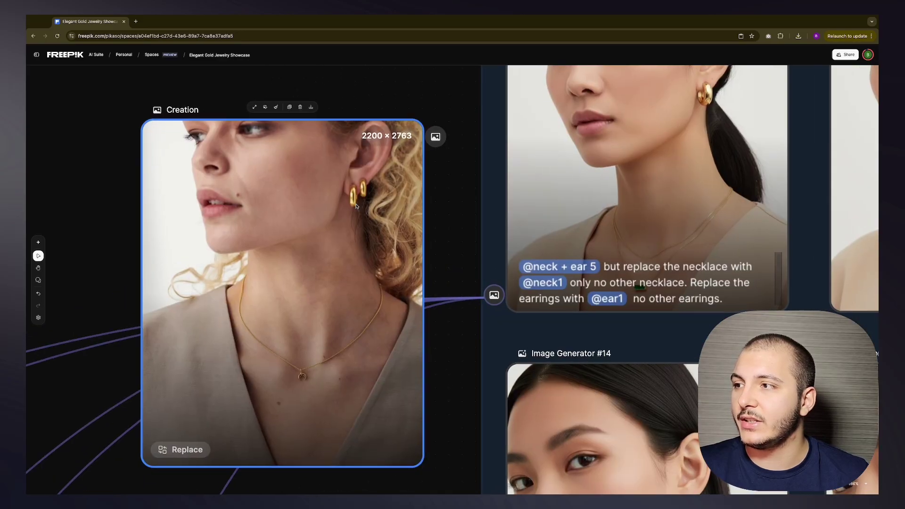
scroll(378, 213, right, 8)
scroll(325, 231, up, 2)
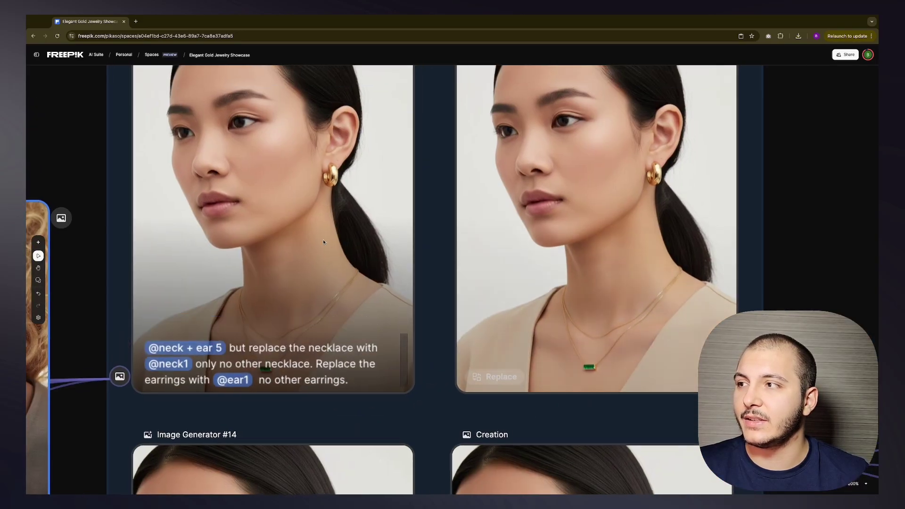
scroll(283, 254, left, 3)
drag(174, 286, 431, 202)
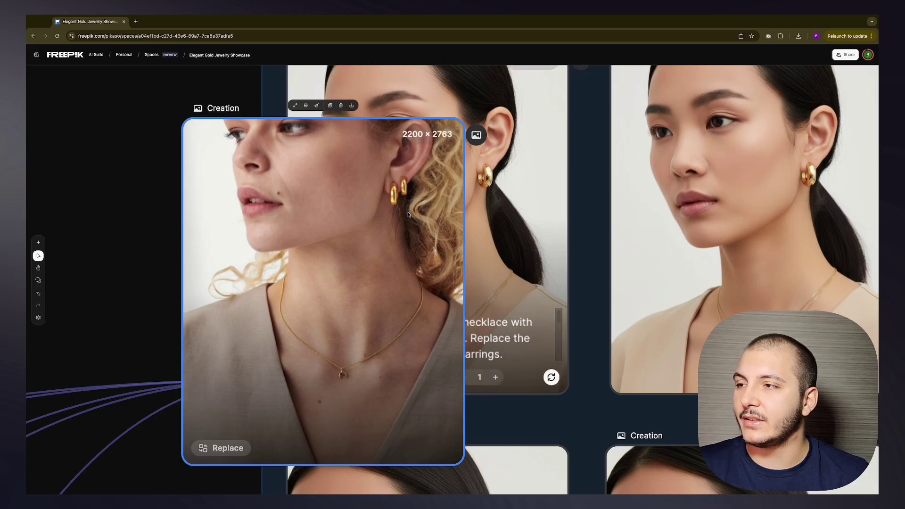
scroll(414, 213, down, 2)
scroll(414, 214, down, 6)
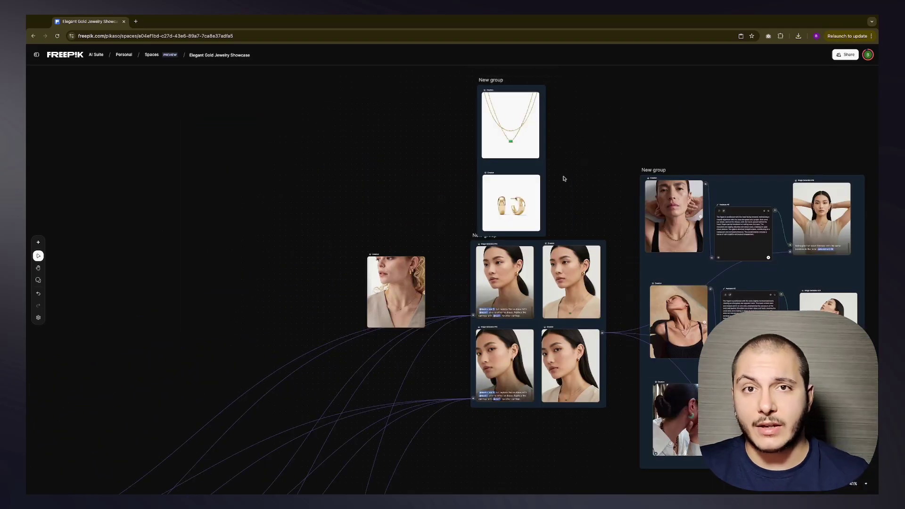
Step: Move the necklace and earring product group down over the upper edge of the portrait group
scroll(559, 177, up, 5)
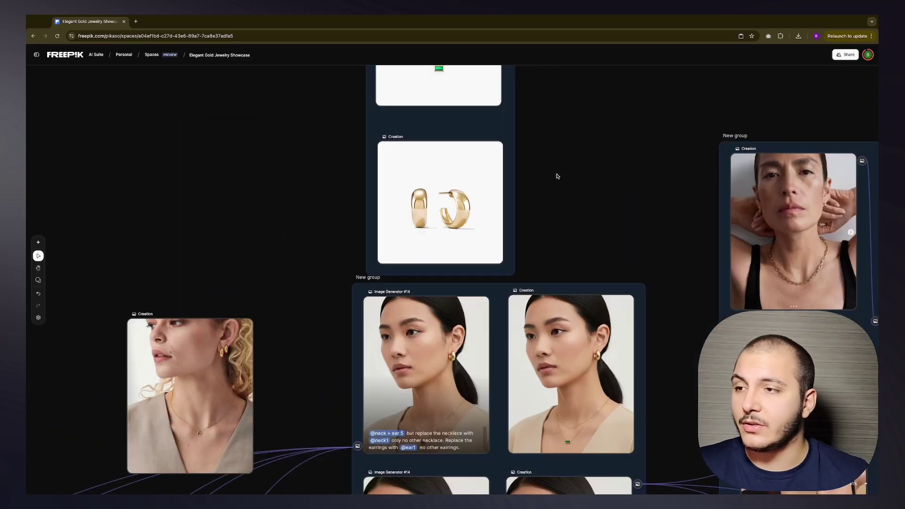
scroll(519, 184, up, 2)
scroll(519, 192, left, 2)
scroll(519, 193, down, 2)
drag(580, 196, 518, 265)
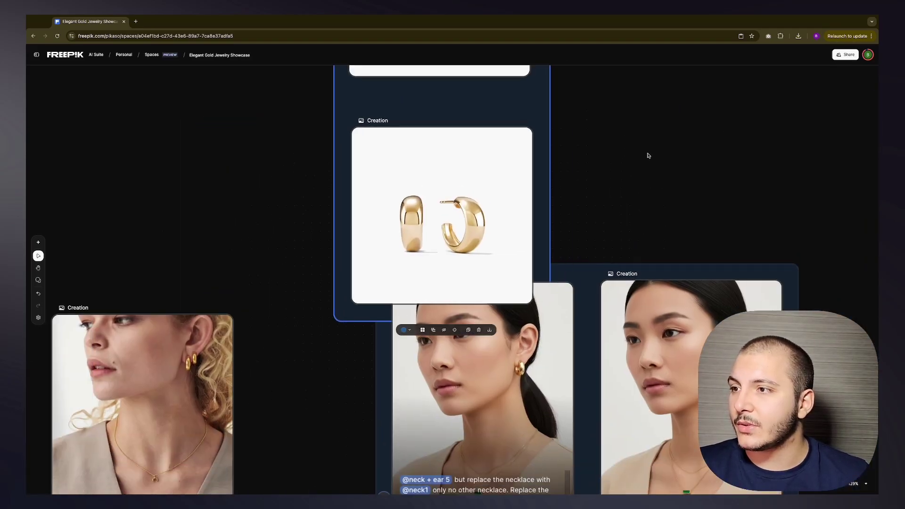
Step: Compare the blonde reference photo beside the hoop earring product photo, set it back apart, and shift the product group slightly up
scroll(649, 155, left, 2)
scroll(649, 155, down, 1)
drag(295, 328, 434, 202)
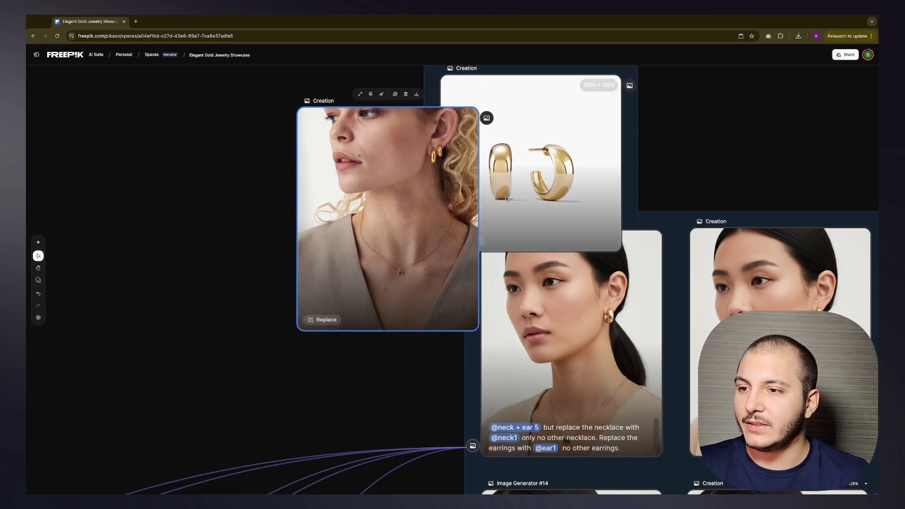
drag(422, 222, 245, 262)
drag(631, 182, 688, 140)
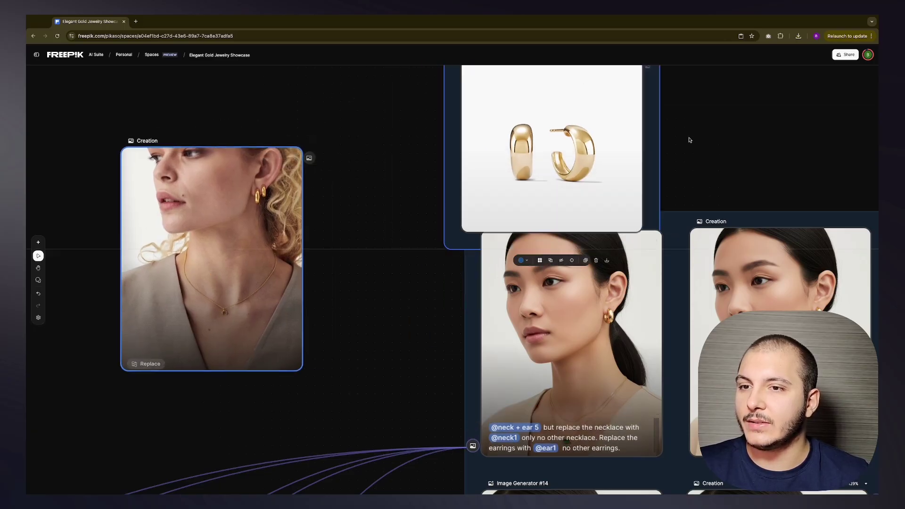
Step: Examine the necklace and earrings in the two Image Generator #14 portraits and their Creation images
scroll(613, 282, down, 5)
scroll(613, 283, right, 4)
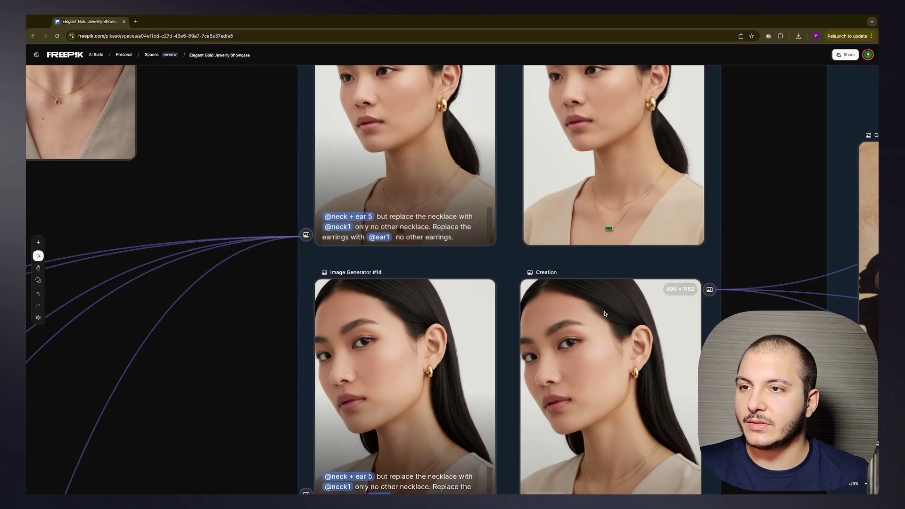
scroll(626, 222, down, 3)
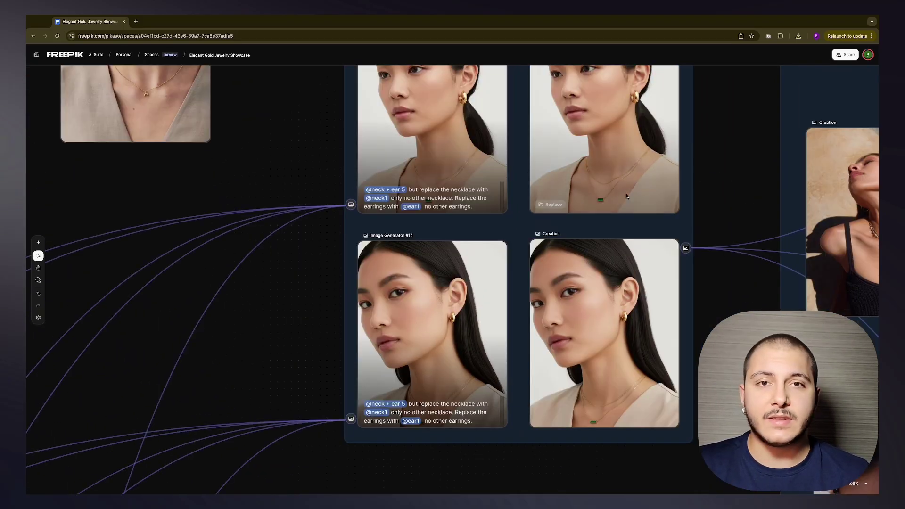
scroll(626, 196, up, 5)
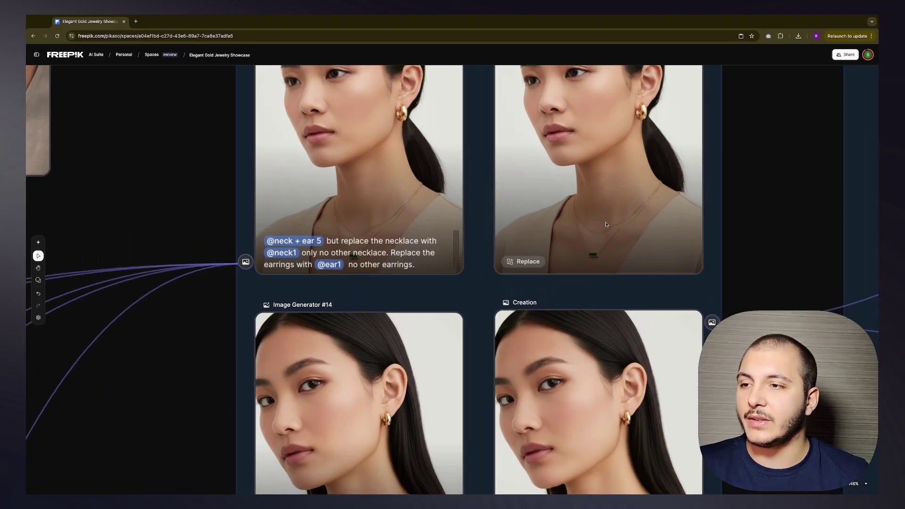
scroll(778, 215, right, 2)
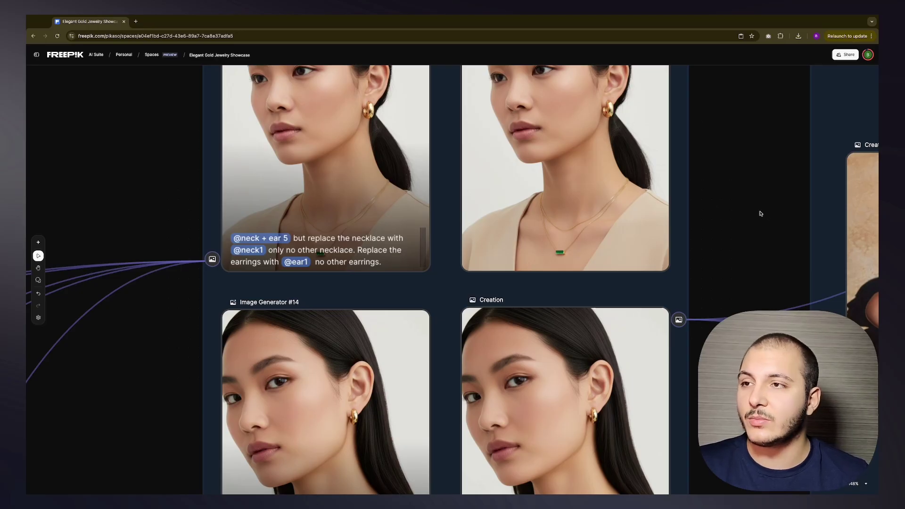
scroll(738, 220, up, 1)
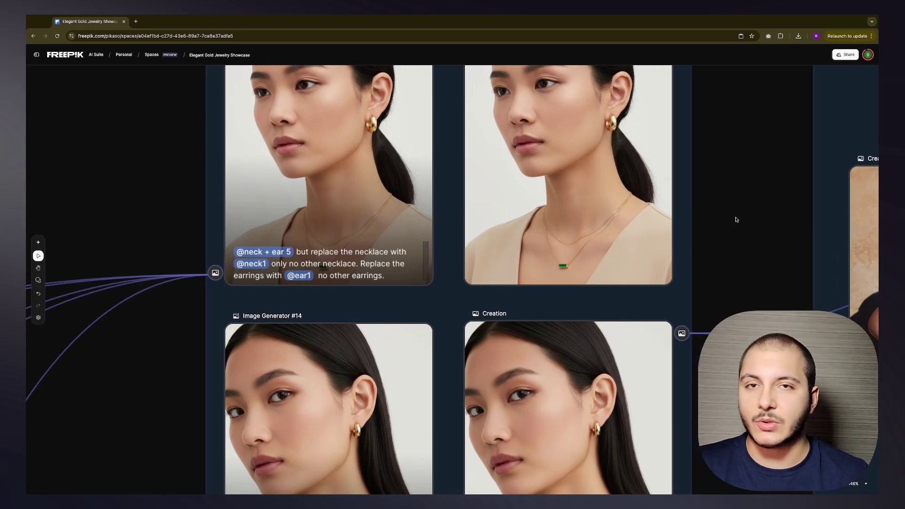
scroll(644, 208, down, 2)
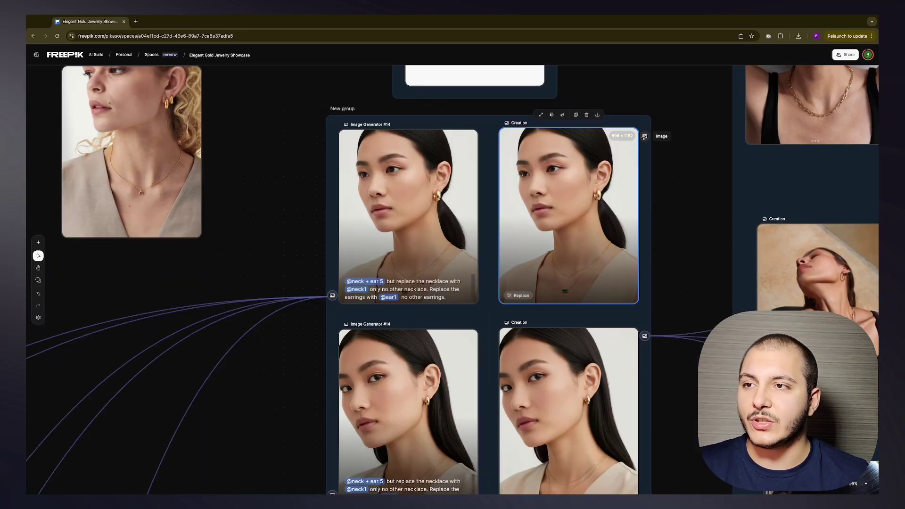
Step: Connect a new image generator to the upper Creation portrait and set it to Google Nano Banana with a 4:5 ratio
drag(645, 136, 708, 189)
click(710, 185)
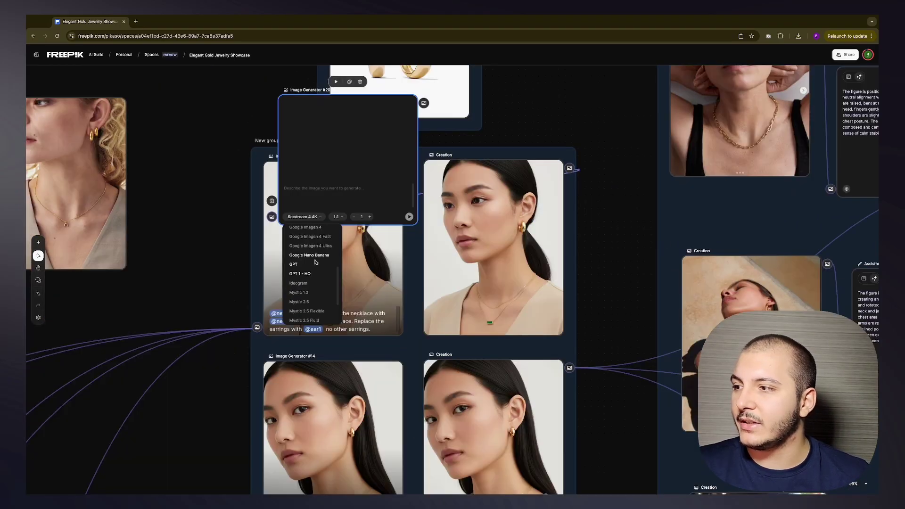
click(250, 172)
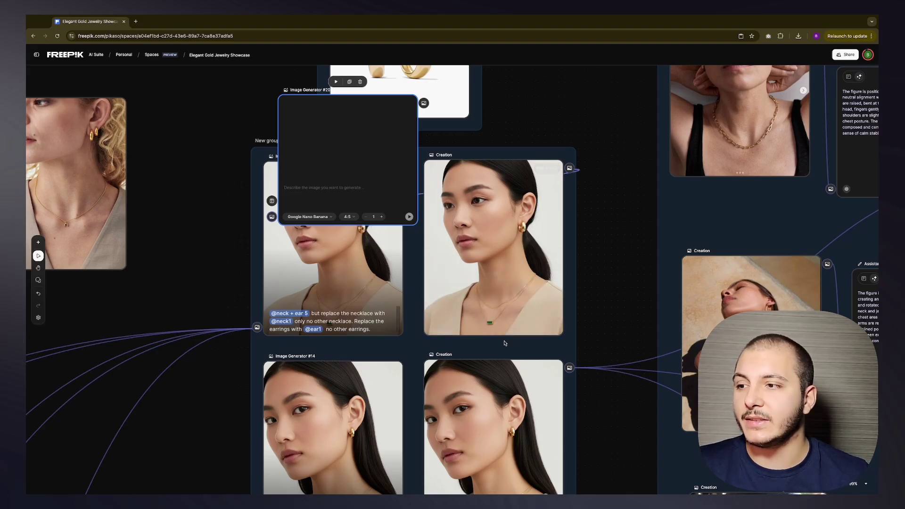
Step: Move the new empty image generator between the two upper portraits and delete it
scroll(490, 325, up, 5)
scroll(490, 326, up, 2)
scroll(490, 325, down, 3)
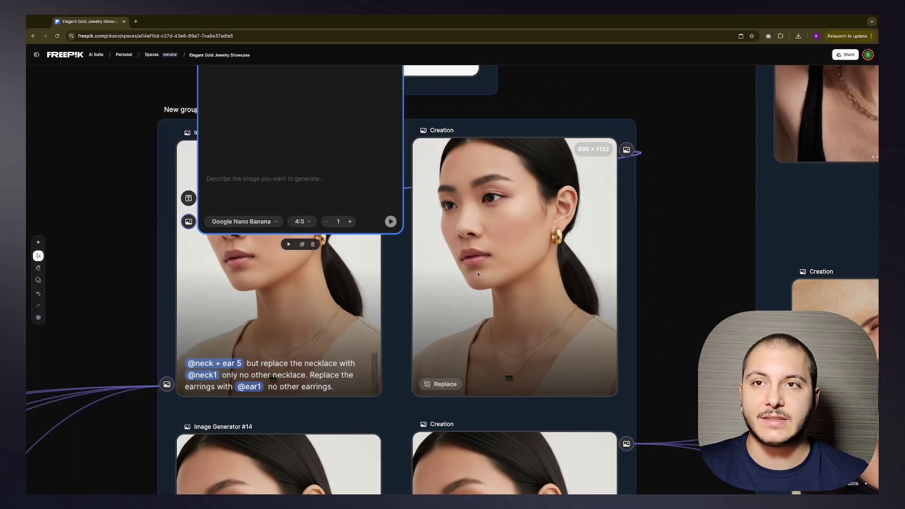
scroll(338, 157, up, 2)
scroll(338, 157, left, 1)
drag(398, 221, 467, 256)
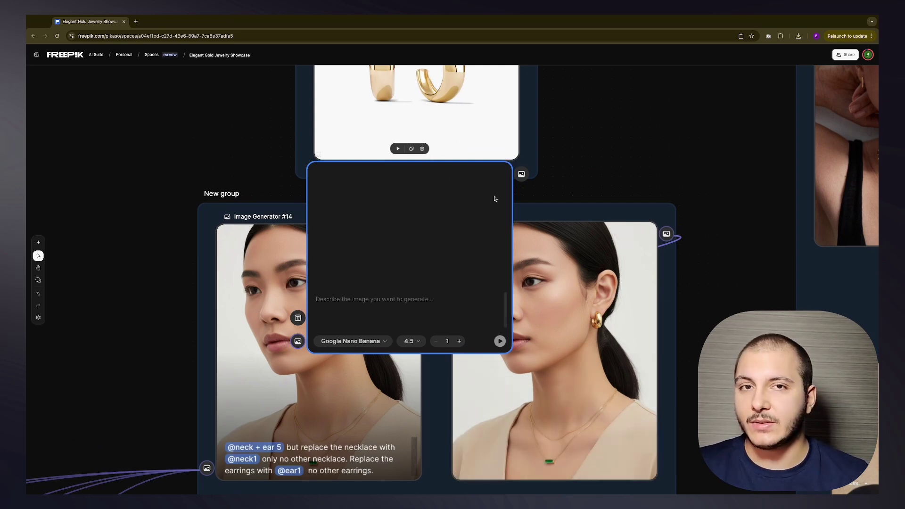
click(423, 149)
Step: Open the prompt text of the upper Image Generator #14 portrait
scroll(477, 305, up, 5)
click(477, 305)
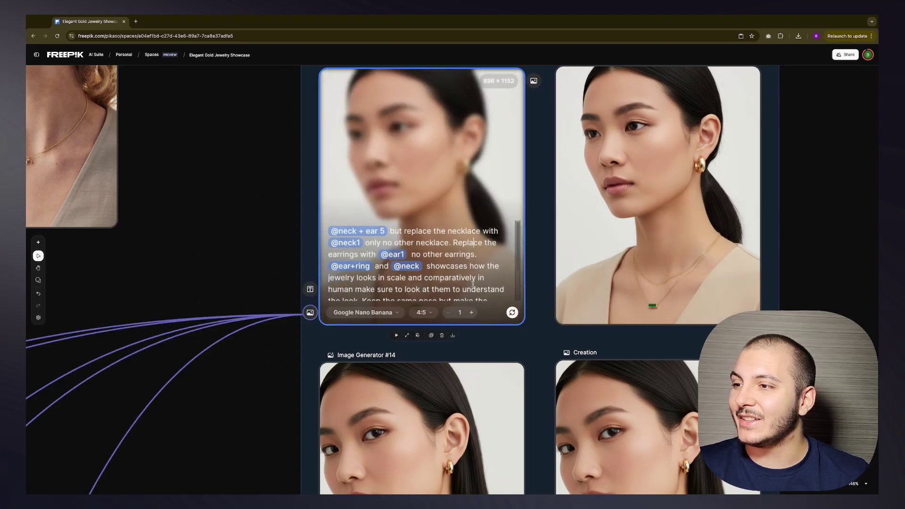
Step: Read the rest of the upper Image Generator #14 prompt and select the Creation portrait beside it
mouse_move(412, 229)
mouse_down()
mouse_move(469, 219)
mouse_move(473, 233)
mouse_move(411, 218)
mouse_up()
click(413, 231)
scroll(406, 238, down, 2)
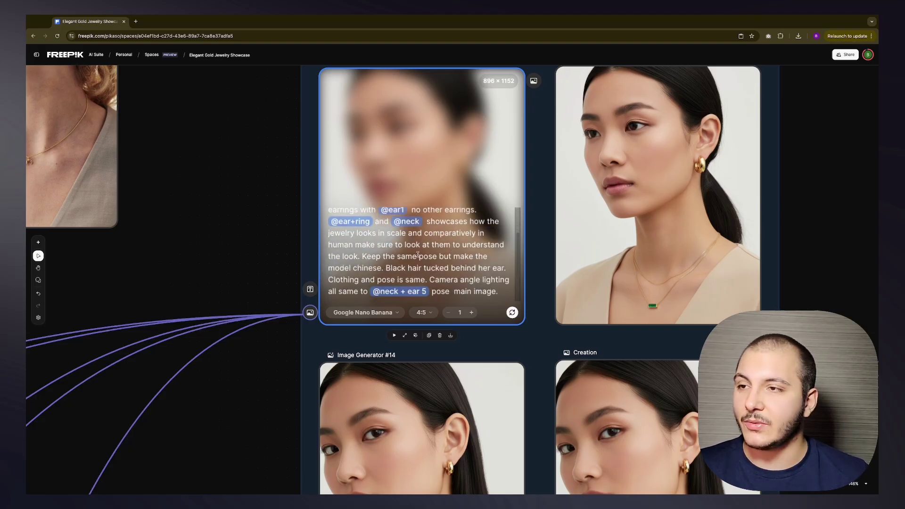
click(623, 232)
scroll(562, 221, right, 2)
scroll(562, 221, down, 1)
scroll(562, 221, left, 3)
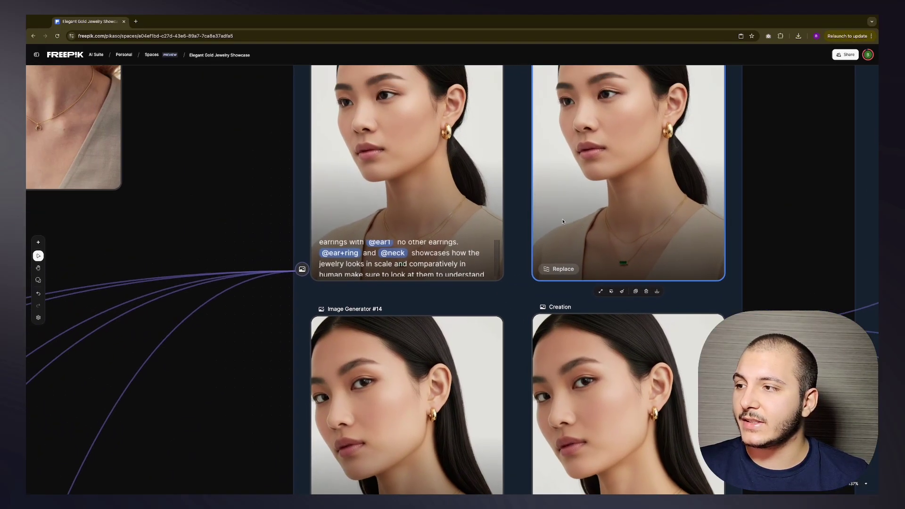
click(432, 223)
drag(376, 208, 415, 227)
click(390, 216)
drag(410, 195, 485, 200)
drag(400, 218, 444, 227)
click(365, 234)
double_click(364, 230)
click(392, 228)
click(227, 184)
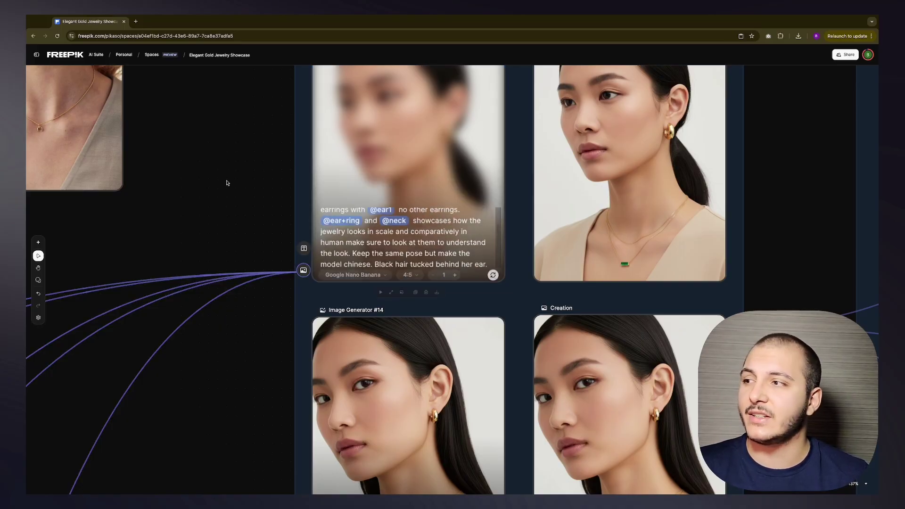
Step: Move the curly-haired model's reference Creation image closer to the group with the upper Image Generator #14
scroll(228, 184, left, 8)
scroll(228, 184, up, 3)
drag(499, 150, 530, 212)
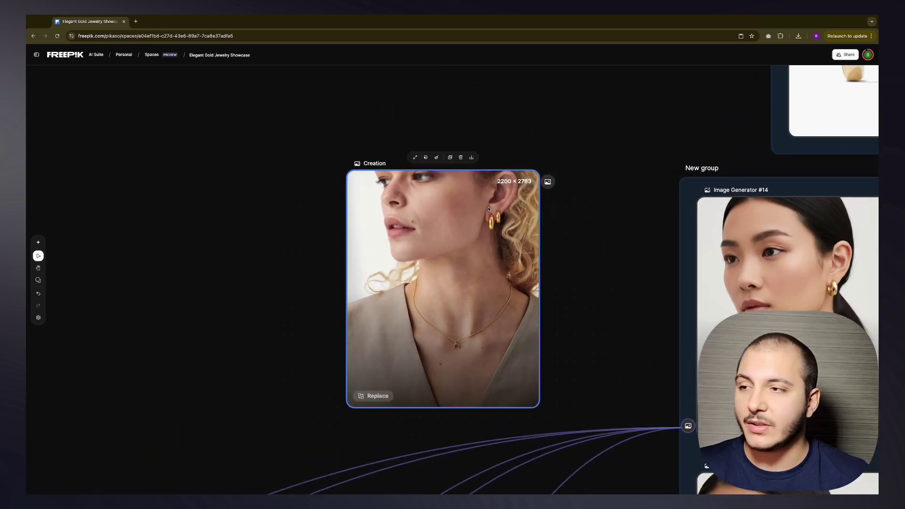
drag(602, 273, 422, 179)
drag(325, 188, 375, 207)
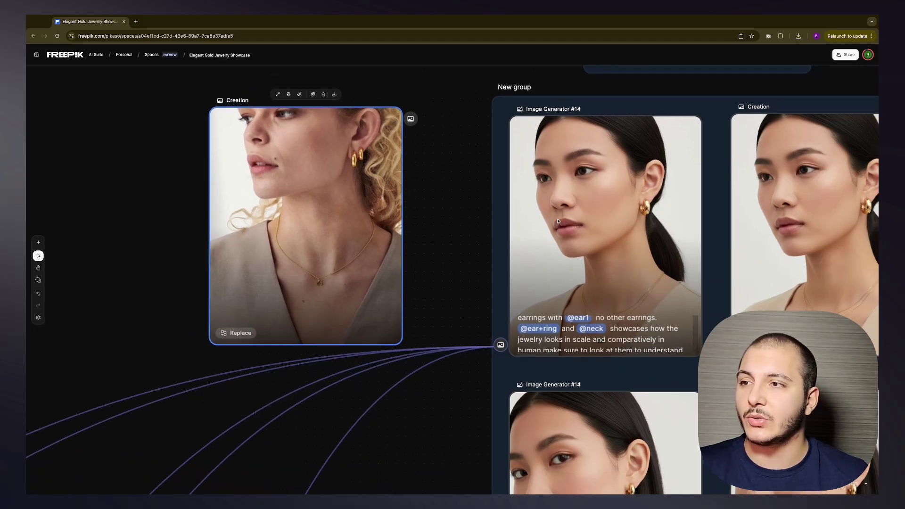
click(438, 205)
scroll(438, 208, right, 3)
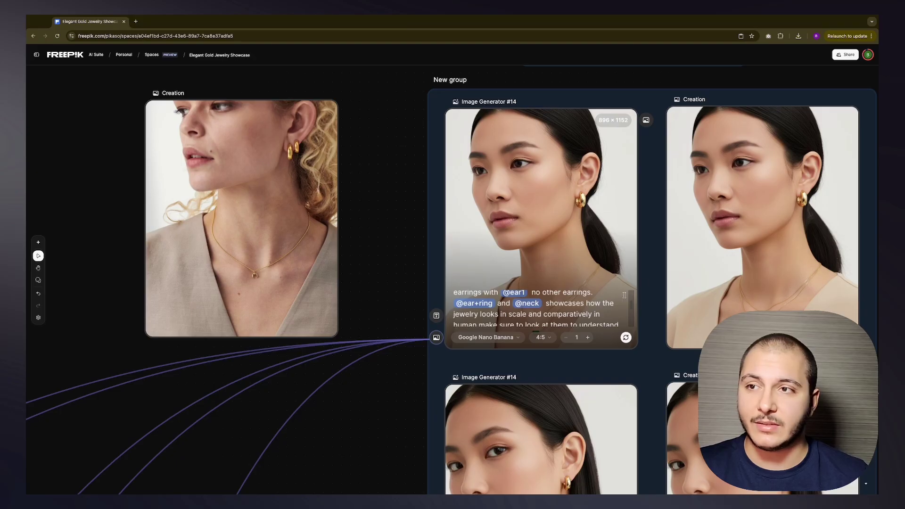
Step: Compare the worn jewelry in the reference photo with the earrings and necklaces in the generated portraits
scroll(451, 177, right, 6)
scroll(451, 177, down, 1)
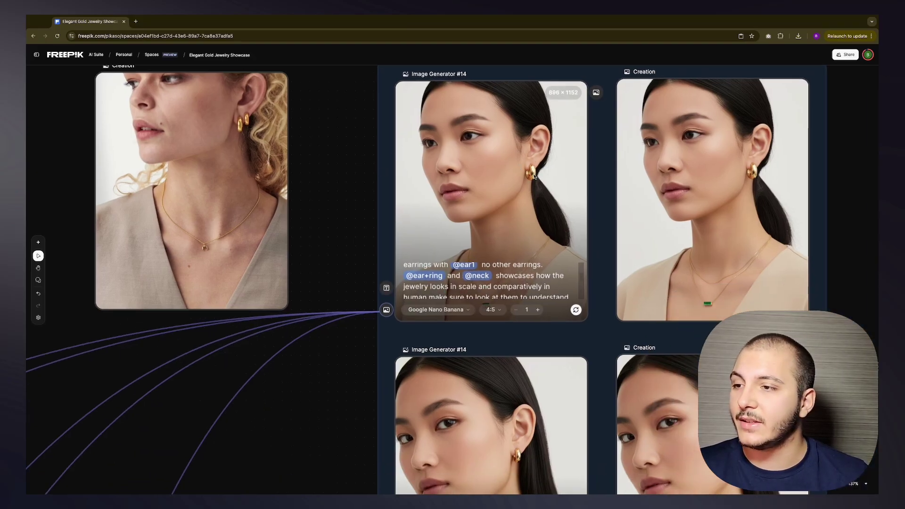
scroll(591, 191, right, 2)
scroll(592, 191, up, 1)
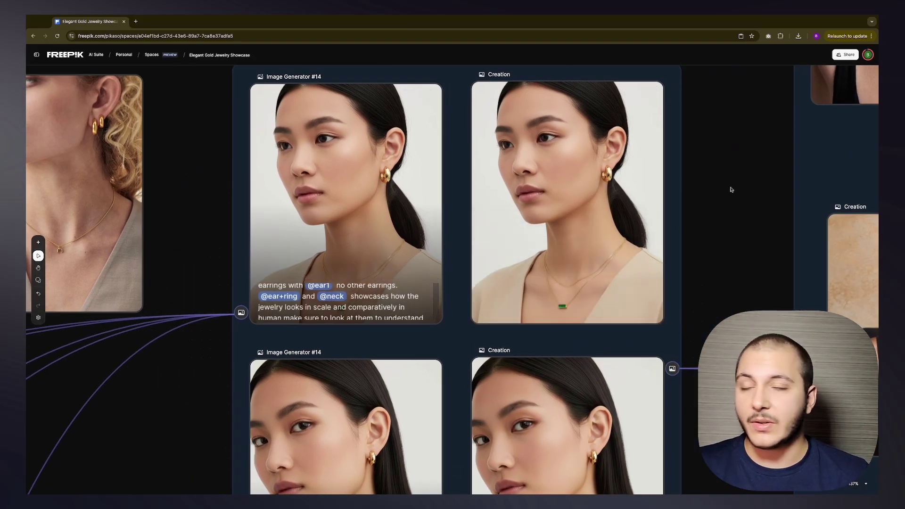
scroll(720, 190, down, 4)
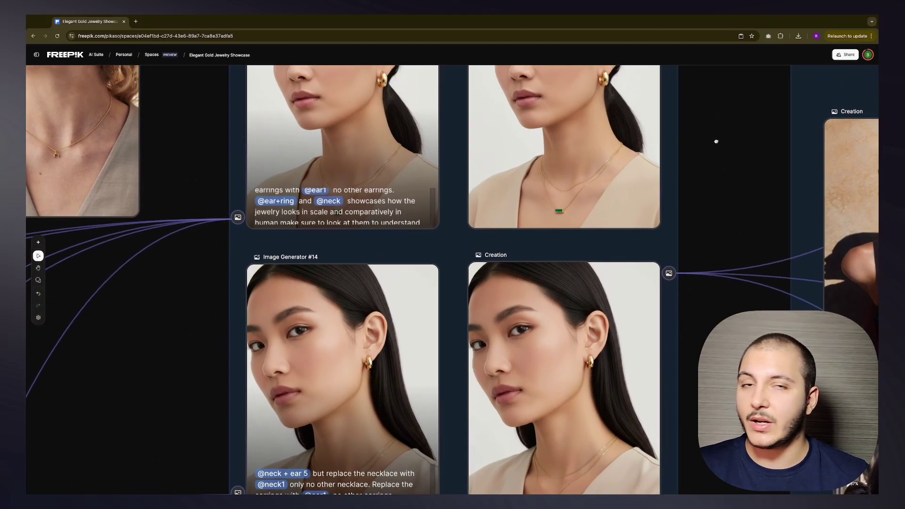
drag(716, 142, 781, 170)
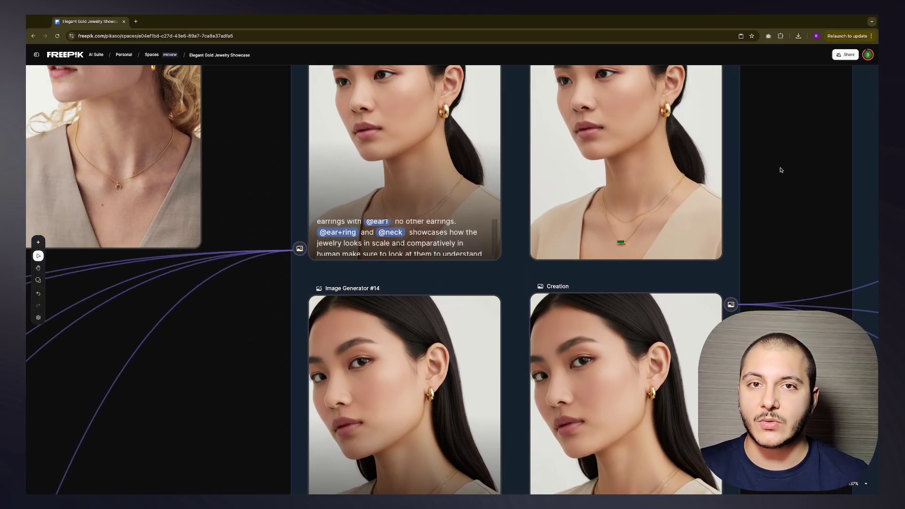
scroll(781, 170, down, 5)
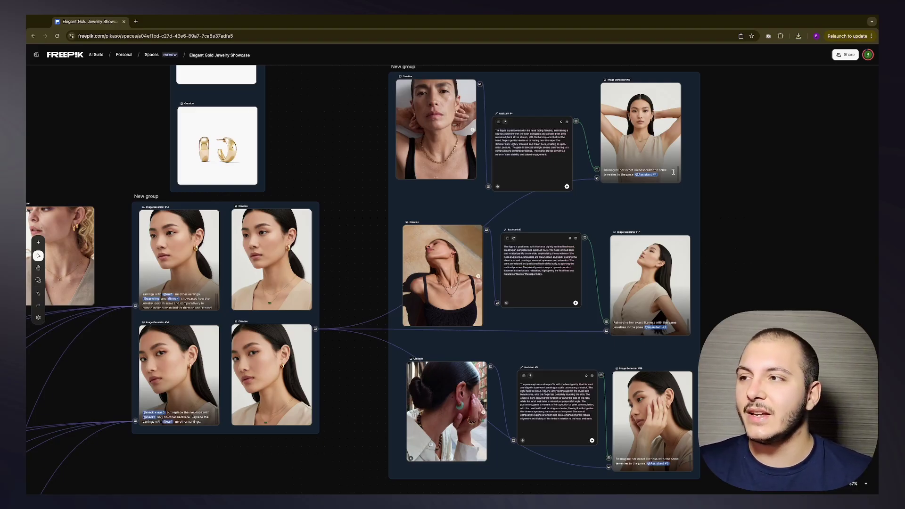
Step: Reposition the topmost pose reference Creation and Assistant #4 slightly within the pose group
mouse_move(674, 172)
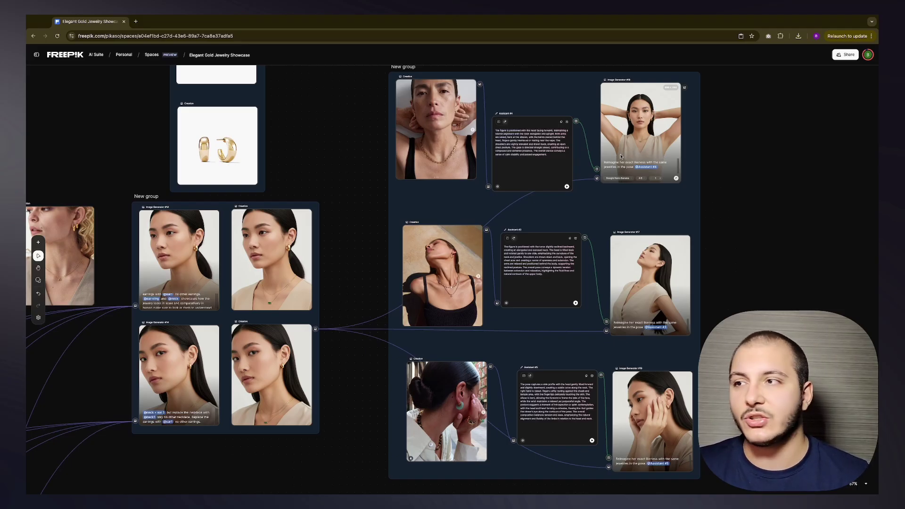
click(450, 122)
scroll(450, 122, up, 5)
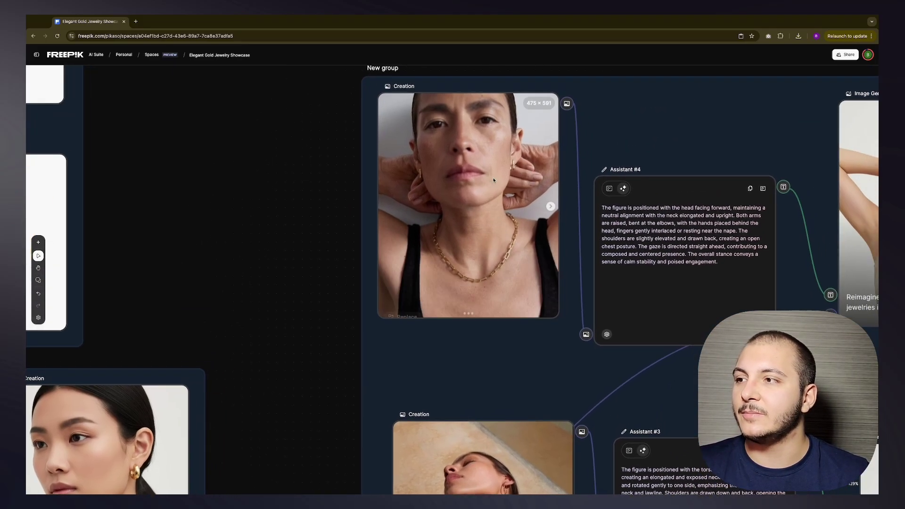
drag(503, 190, 501, 191)
drag(655, 267, 668, 255)
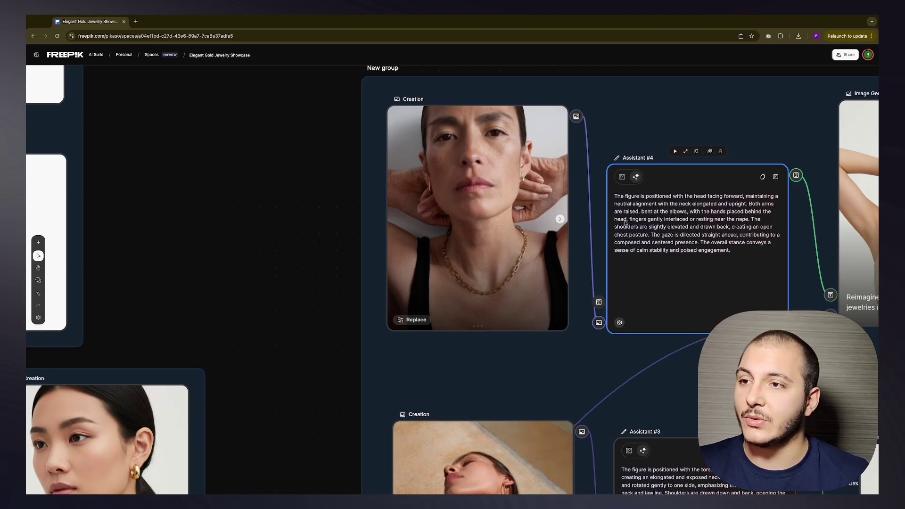
scroll(620, 226, right, 1)
drag(617, 237, 622, 216)
drag(467, 212, 473, 216)
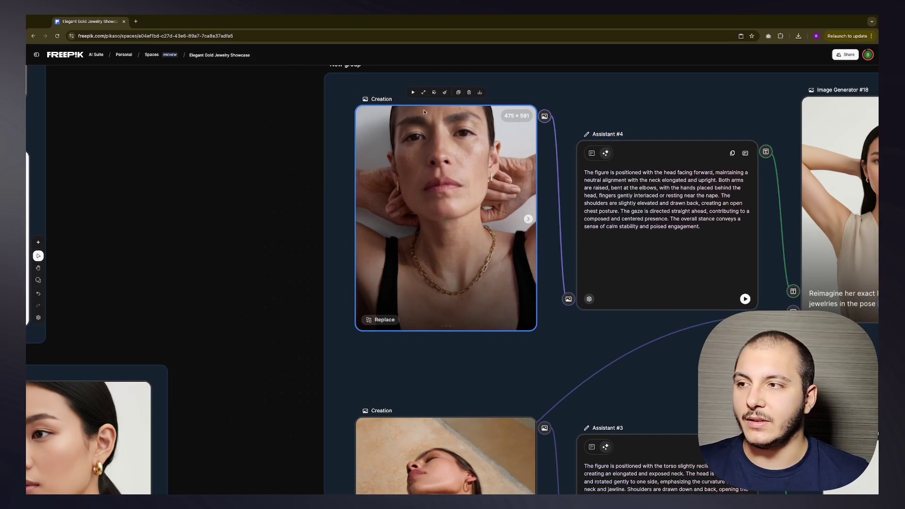
Step: Show Assistant #4's instruction prompt, highlight its pose-only wording, and return to the generated pose description
scroll(544, 164, up, 1)
click(579, 182)
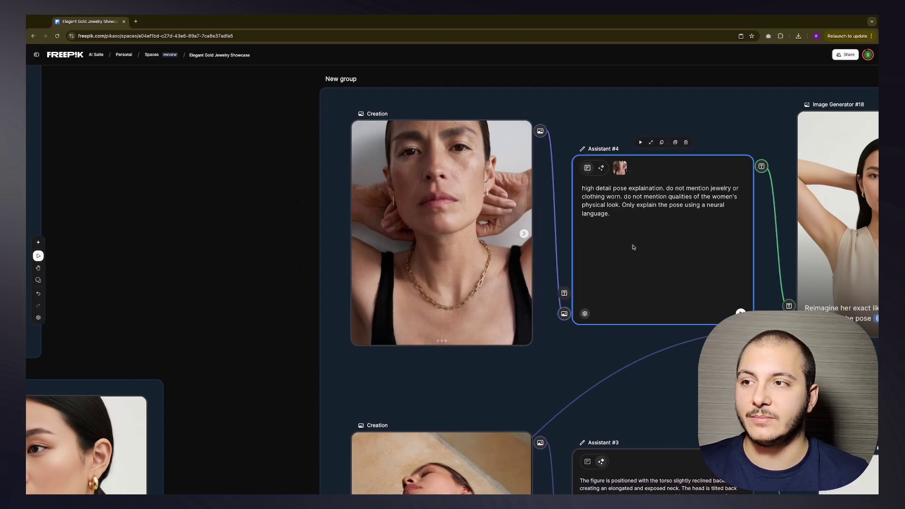
drag(587, 189, 670, 207)
click(715, 214)
click(726, 218)
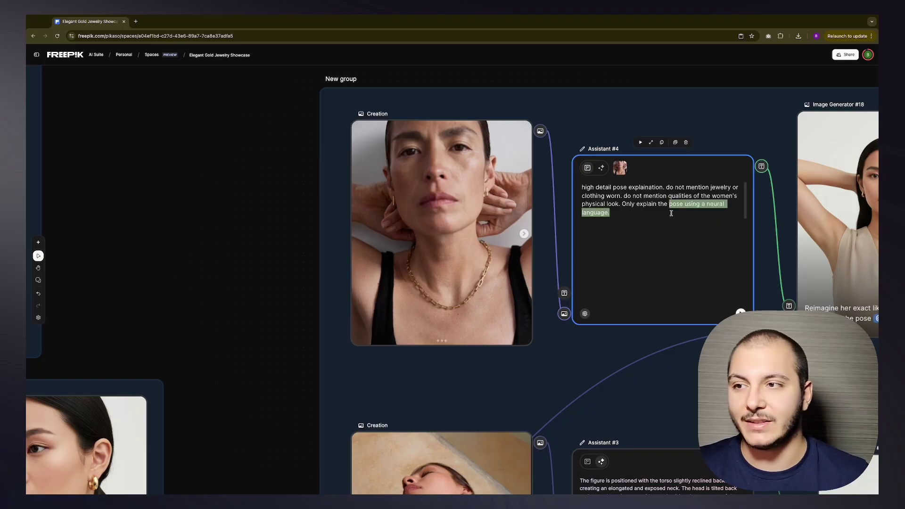
click(666, 217)
click(601, 169)
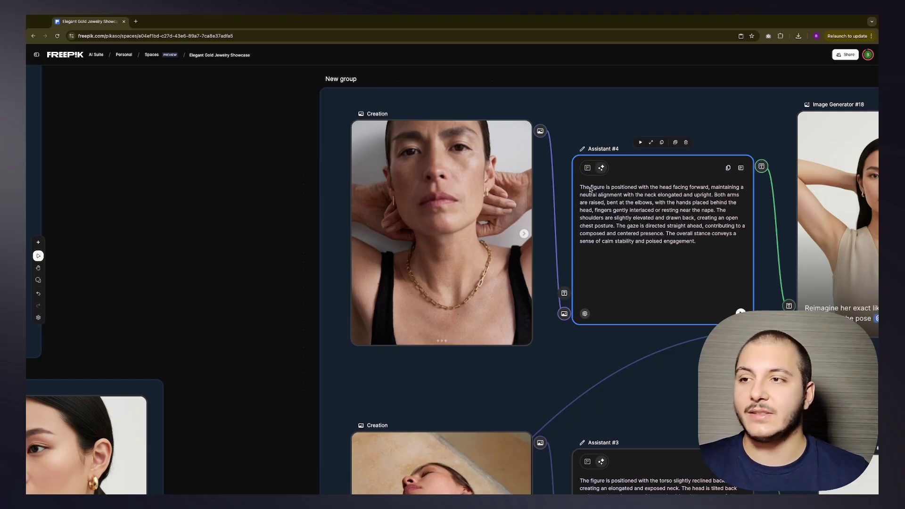
Step: Nudge Assistant #4 up and closer to the topmost pose reference Creation
mouse_move(592, 190)
mouse_down()
mouse_move(613, 190)
mouse_move(581, 188)
mouse_up()
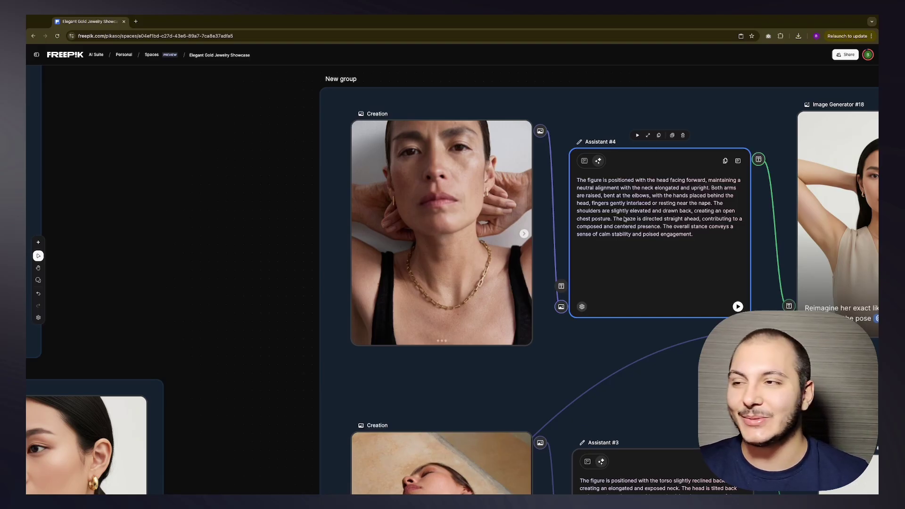
scroll(683, 213, right, 2)
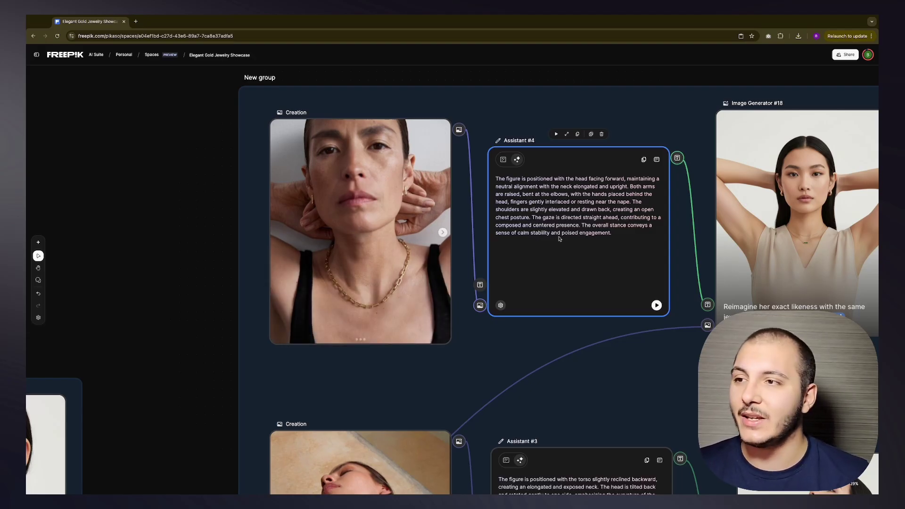
scroll(559, 238, left, 1)
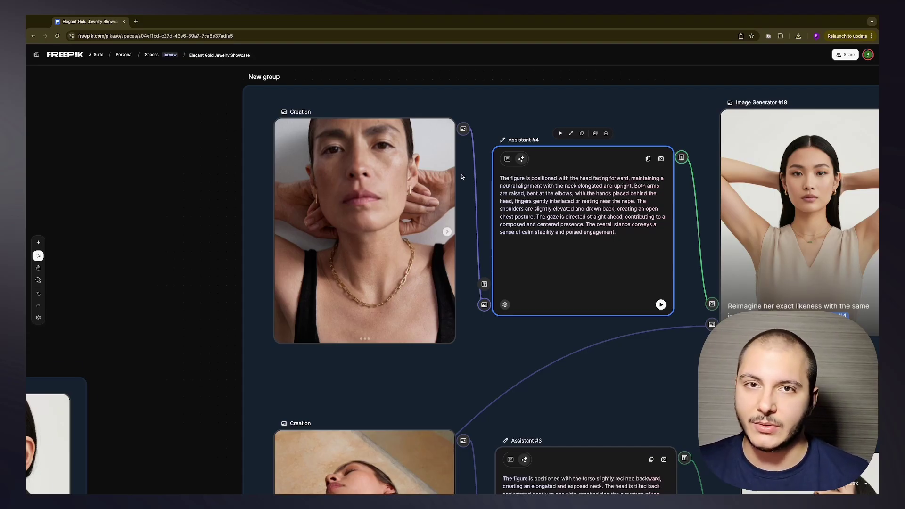
scroll(462, 177, right, 1)
drag(556, 150, 547, 137)
Step: Trace the image input of Image Generator #18 back to the lower Creation portrait
click(704, 264)
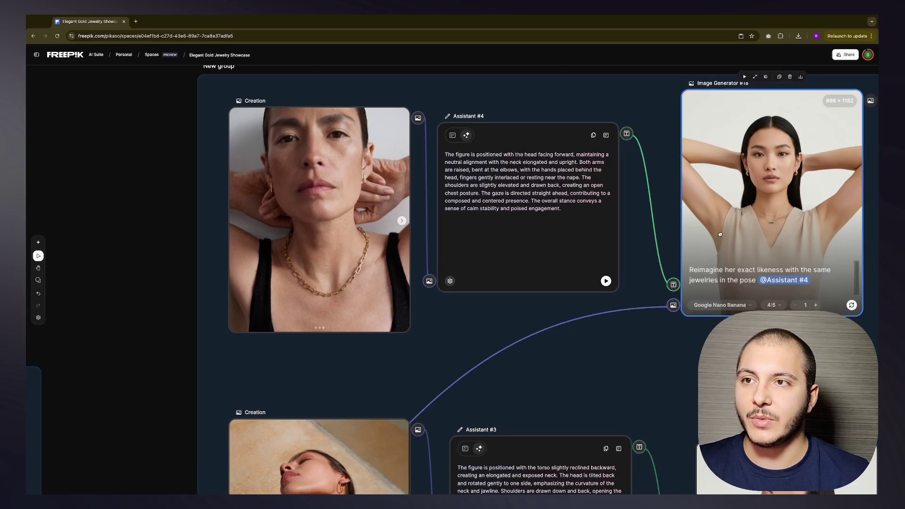
scroll(599, 257, down, 5)
scroll(599, 258, left, 5)
scroll(600, 257, left, 6)
scroll(599, 258, down, 5)
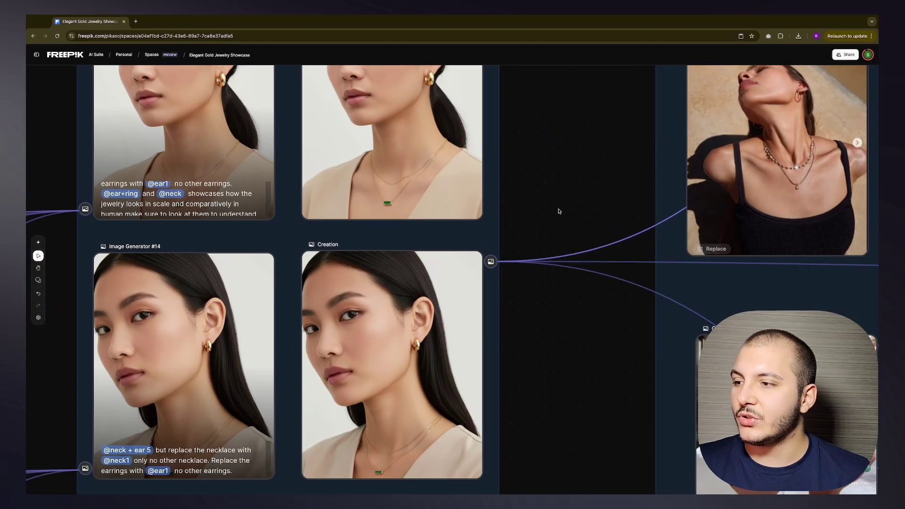
click(390, 345)
scroll(630, 171, right, 6)
scroll(630, 171, up, 3)
scroll(379, 281, right, 7)
scroll(379, 281, up, 6)
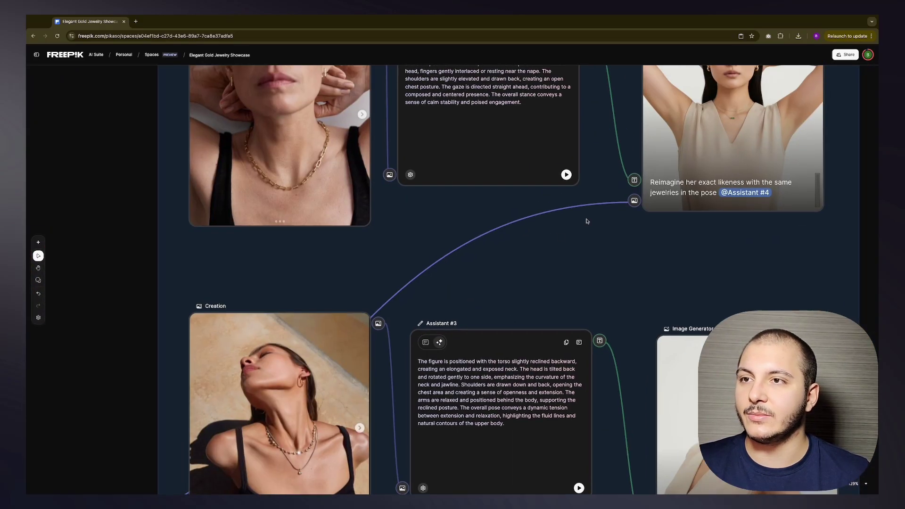
click(602, 225)
drag(601, 225, 743, 236)
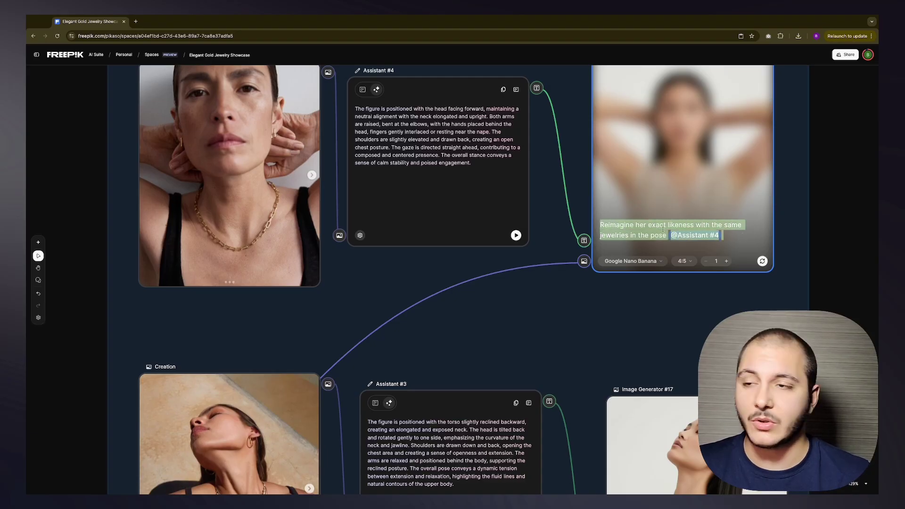
drag(604, 225, 664, 233)
click(470, 171)
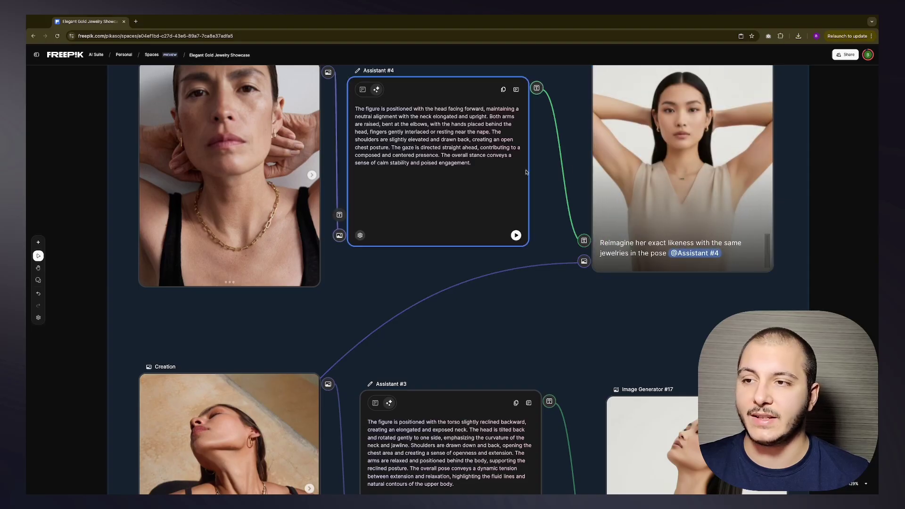
scroll(572, 174, up, 1)
drag(685, 194, 698, 194)
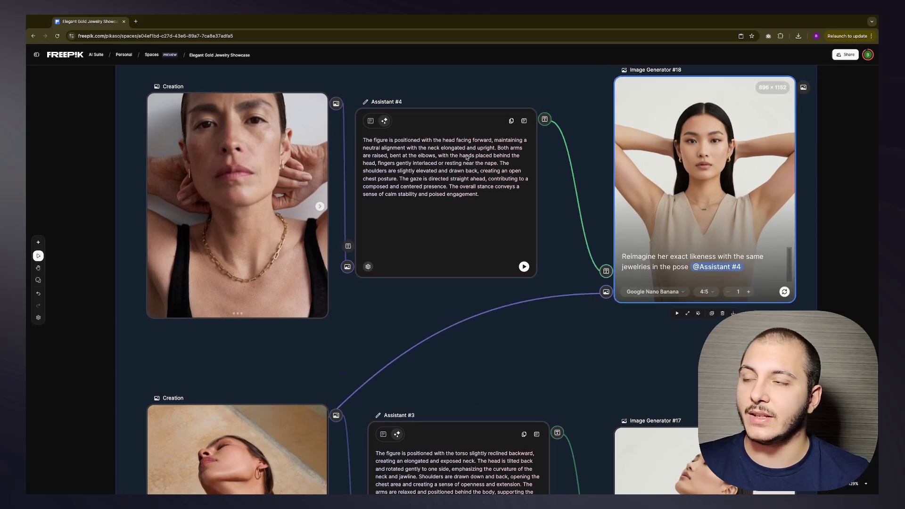
Step: Examine the lower Creation portrait that feeds the pose image generators, and return to the Assistant #4 row
scroll(509, 254, down, 2)
scroll(509, 254, down, 8)
scroll(510, 254, left, 8)
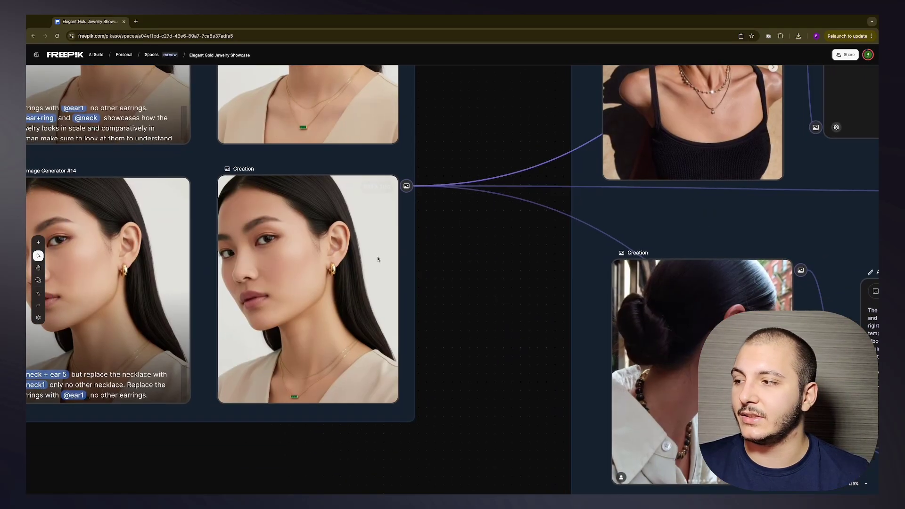
click(377, 261)
drag(595, 134, 377, 320)
drag(632, 100, 379, 304)
scroll(545, 225, up, 2)
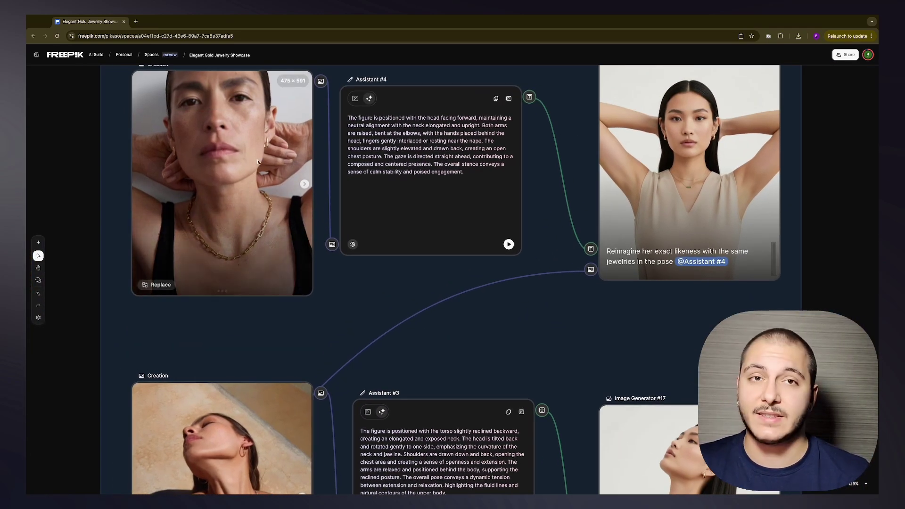
Step: Examine the model's likeness and jewelry in Image Generator #18 against the lower Creation portrait
scroll(561, 175, right, 2)
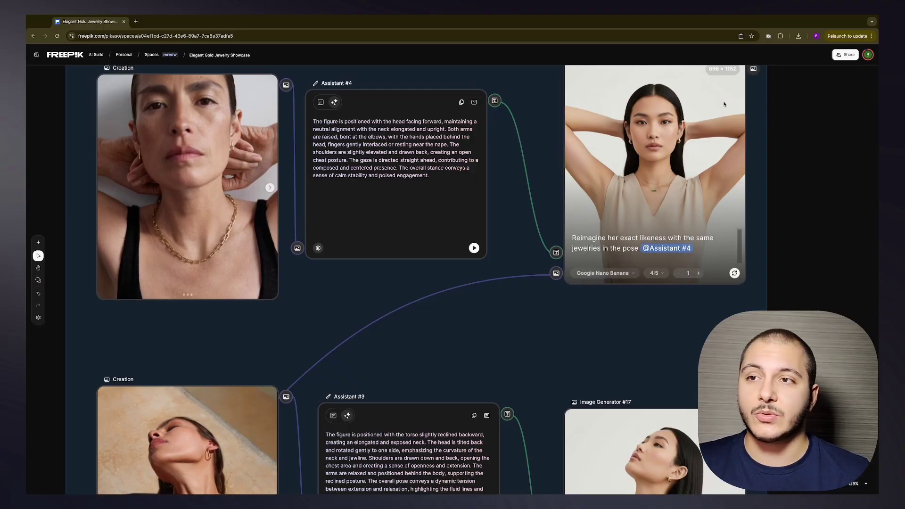
scroll(628, 145, up, 5)
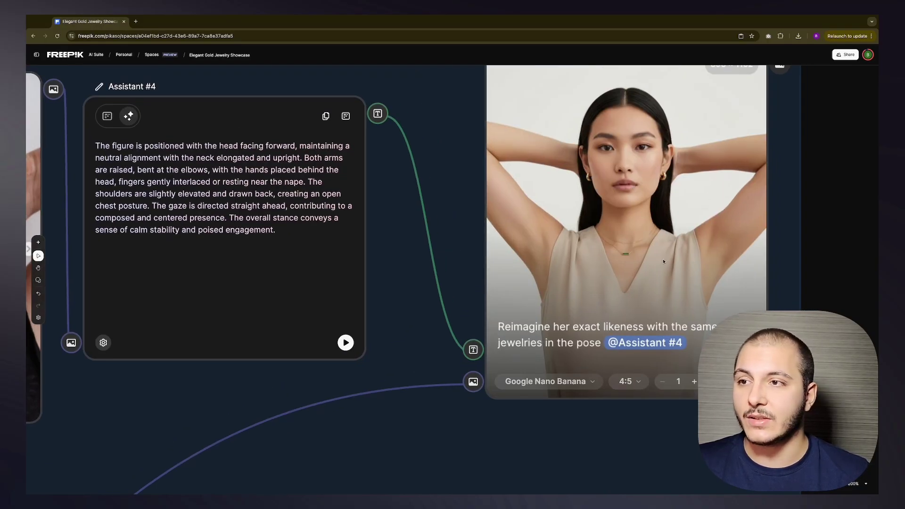
scroll(640, 247, down, 6)
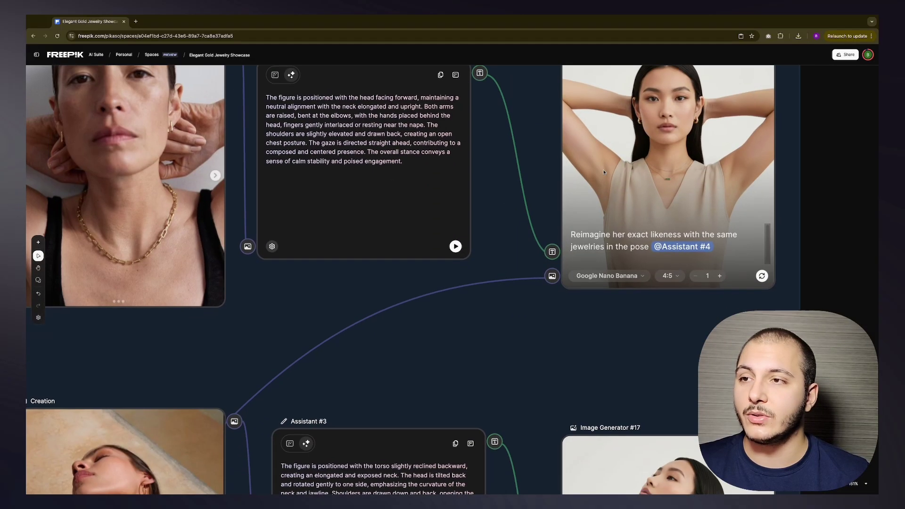
scroll(635, 191, left, 9)
scroll(635, 190, down, 8)
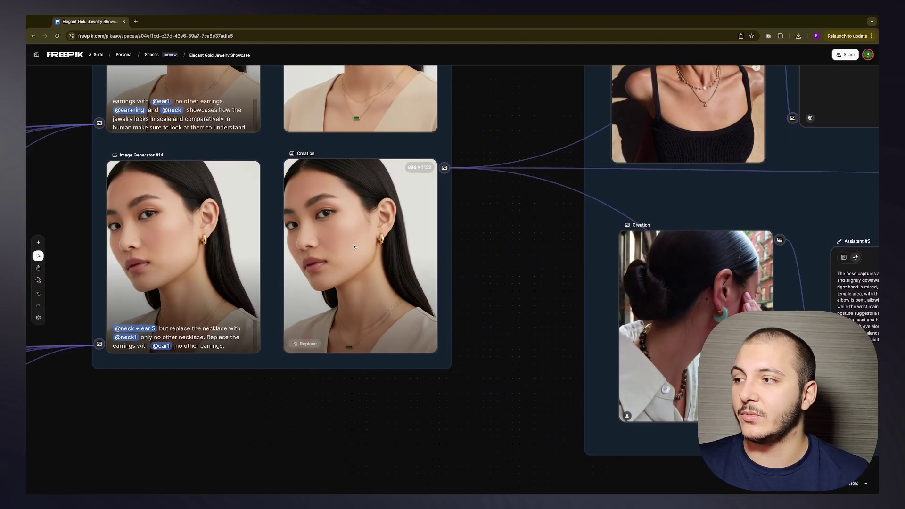
Step: Move the topmost pose reference Creation slightly away from Assistant #4
scroll(502, 187, right, 5)
scroll(502, 188, up, 2)
scroll(502, 187, right, 4)
scroll(502, 187, up, 5)
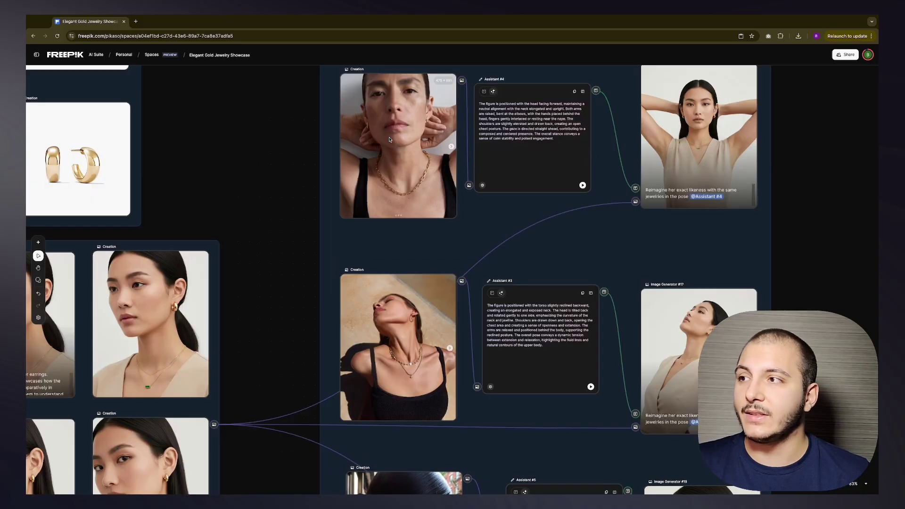
drag(390, 139, 384, 142)
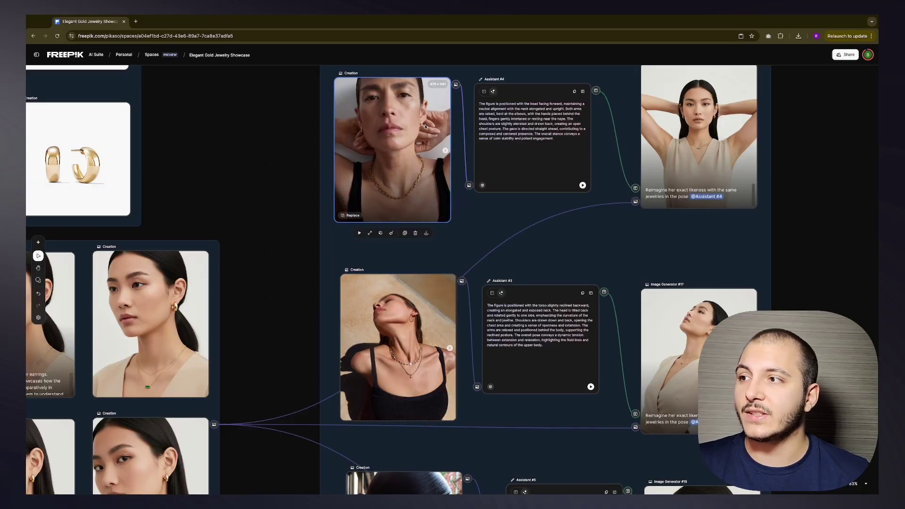
Step: Examine Image Generator #18's result, the lower Creation portrait feeding it, and the pose reference rows below
scroll(473, 220, up, 1)
scroll(472, 220, left, 1)
click(297, 161)
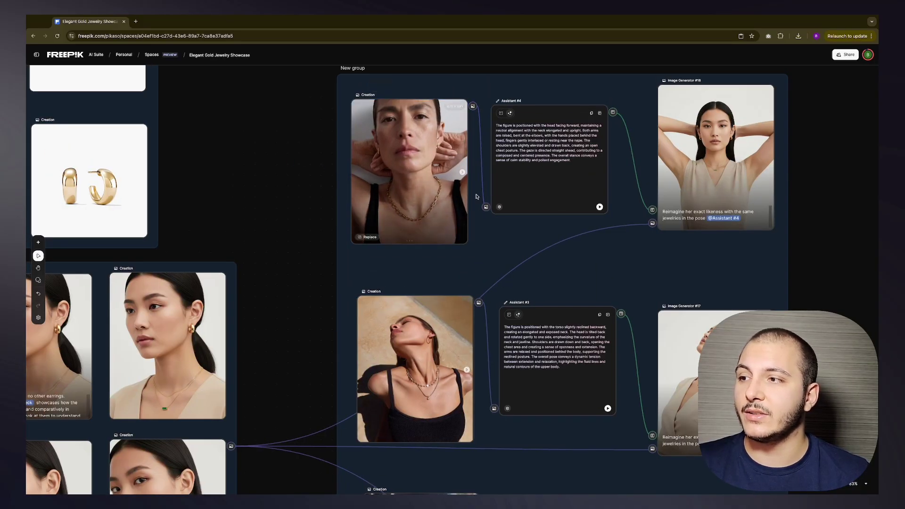
scroll(542, 227, right, 1)
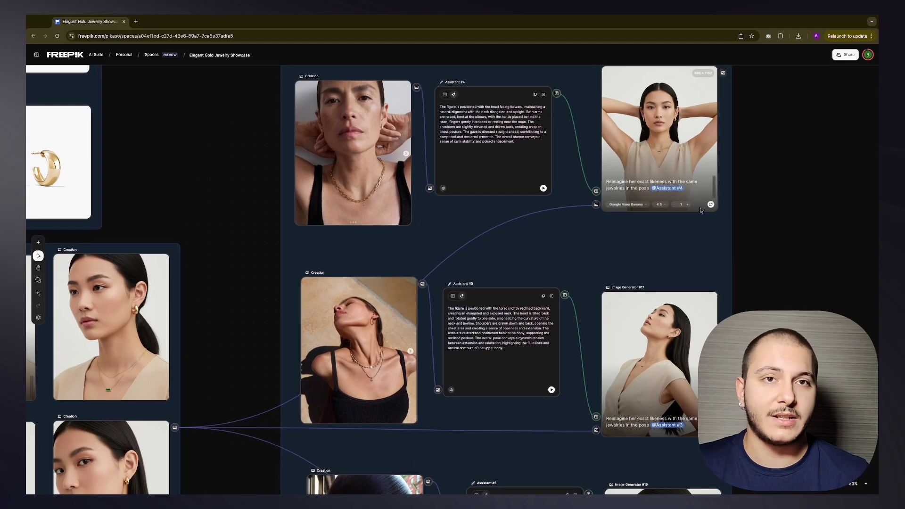
scroll(650, 172, up, 5)
scroll(650, 172, up, 1)
scroll(650, 172, down, 3)
scroll(494, 297, left, 9)
scroll(493, 297, down, 7)
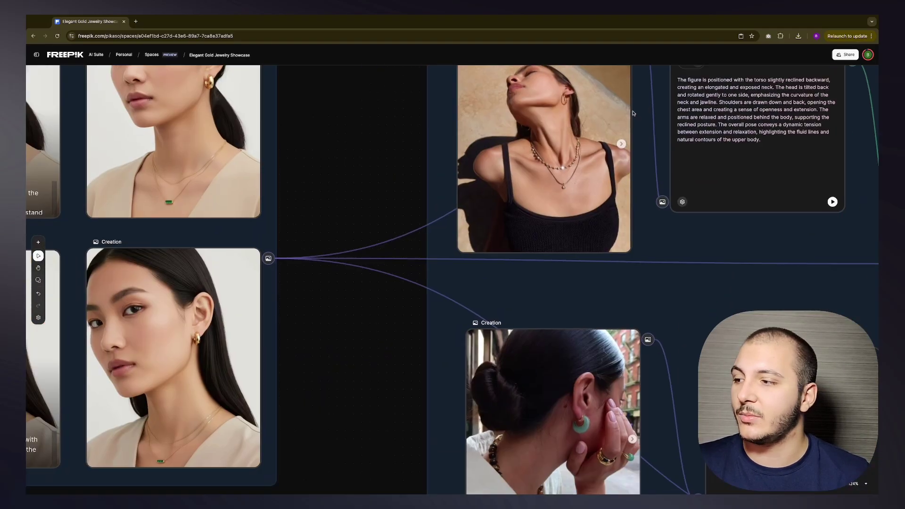
scroll(518, 212, down, 3)
scroll(586, 179, up, 3)
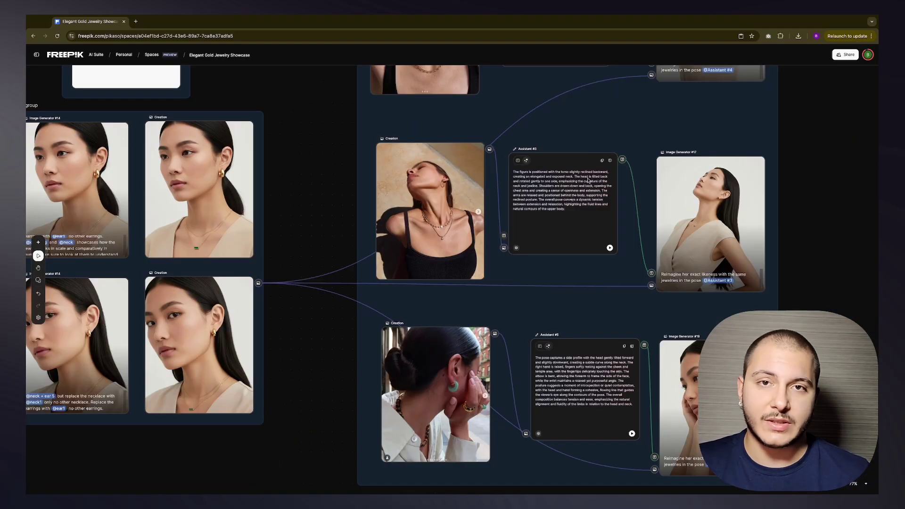
Step: Move the reclined, head-back pose reference Creation slightly up within the Assistant #3 row
scroll(586, 179, down, 1)
scroll(550, 179, up, 3)
mouse_move(446, 198)
mouse_down()
mouse_move(476, 188)
mouse_move(453, 189)
mouse_up()
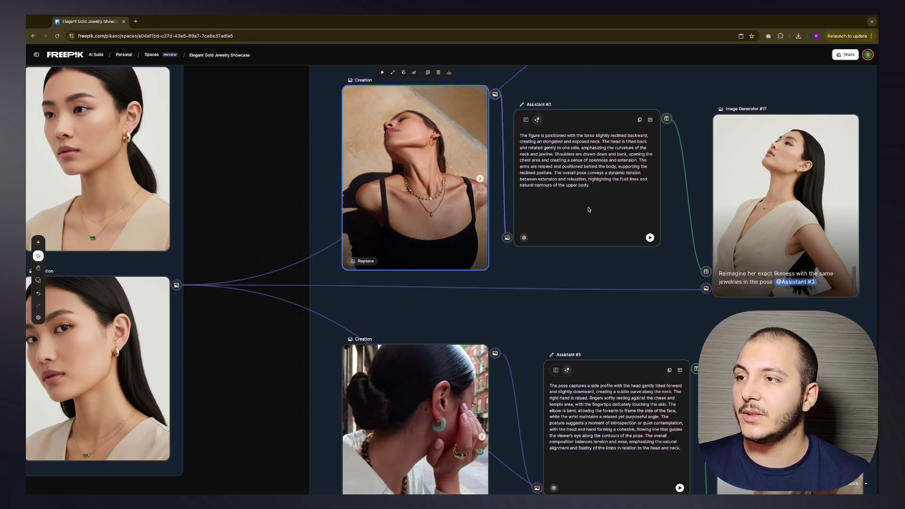
Step: Nudge Assistant #3, review the pose instruction behind it, and return it to the generated pose description
mouse_move(590, 210)
mouse_down()
mouse_move(613, 209)
mouse_move(582, 203)
mouse_up()
scroll(613, 182, right, 1)
scroll(562, 189, right, 2)
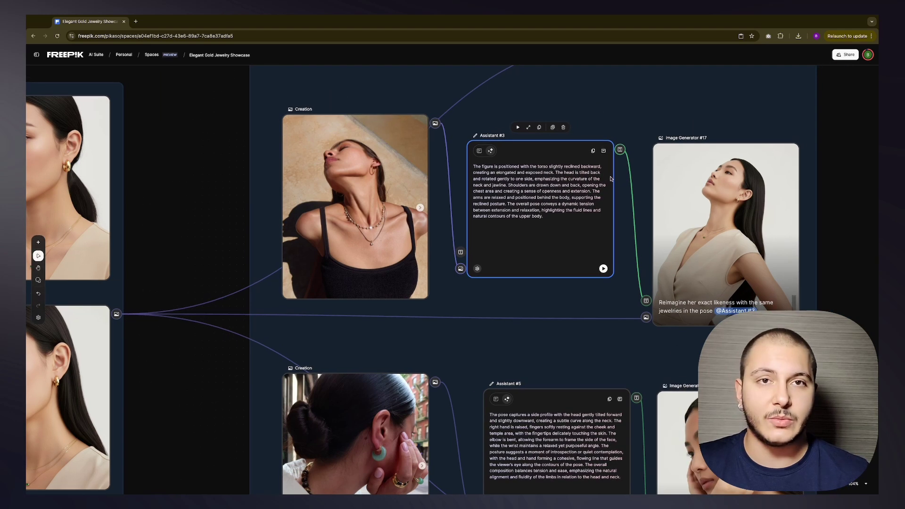
click(490, 151)
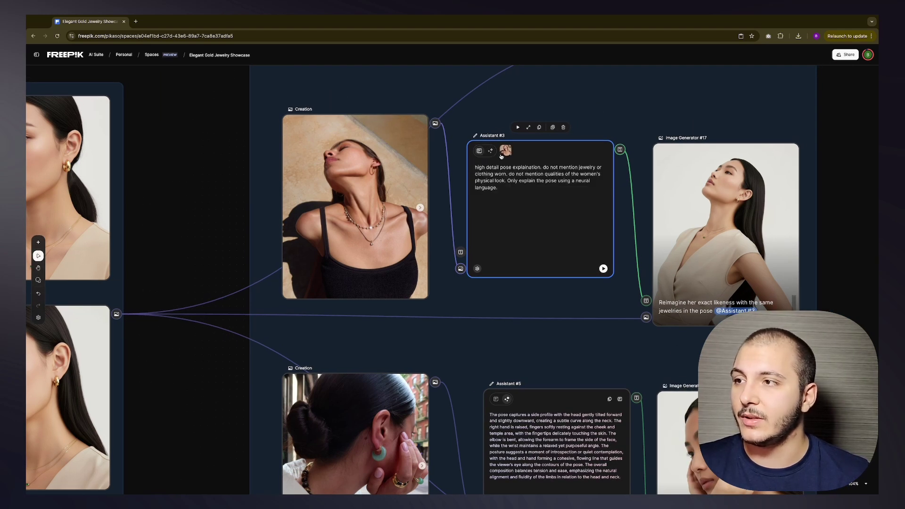
click(490, 151)
Step: Move Image Generator #17 slightly up and away from Assistant #3, and inspect its likeness and jewelry up close
mouse_move(712, 231)
mouse_down()
mouse_move(725, 203)
mouse_move(714, 213)
mouse_up()
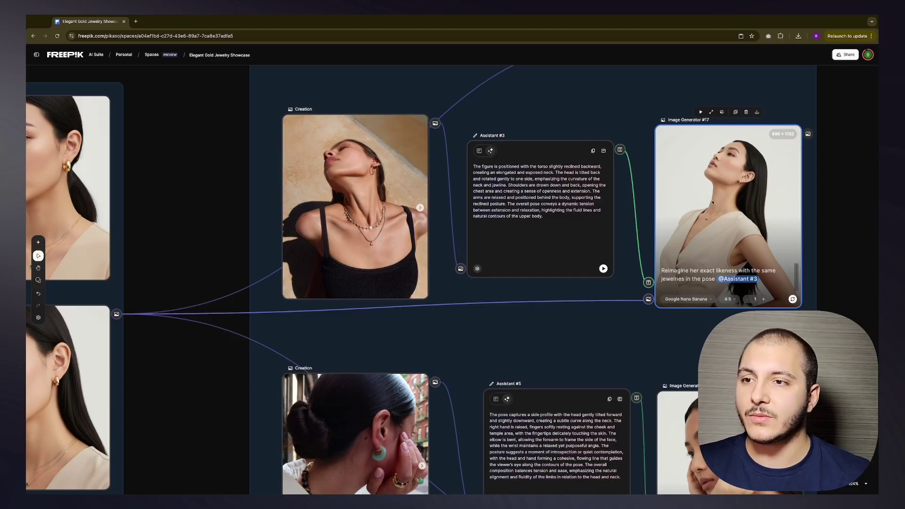
mouse_move(728, 211)
mouse_down()
mouse_move(715, 211)
mouse_move(736, 210)
mouse_up()
scroll(736, 211, right, 1)
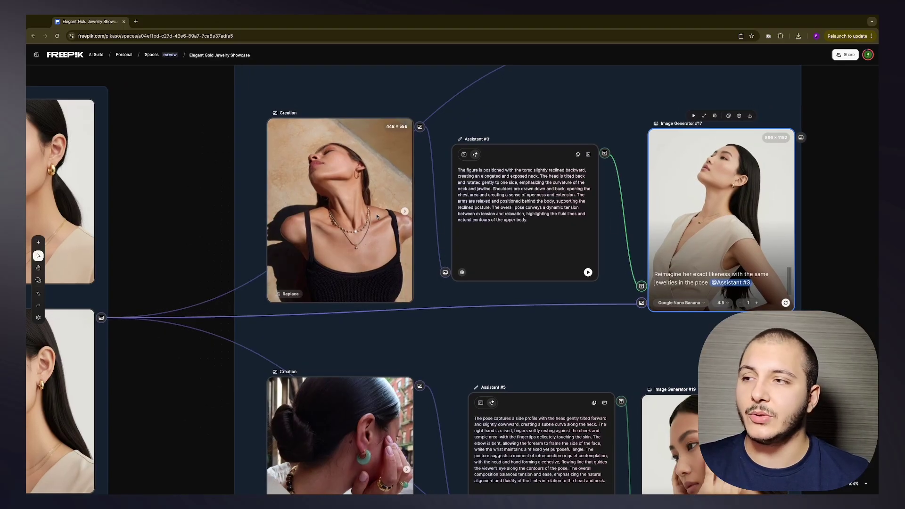
scroll(694, 221, up, 5)
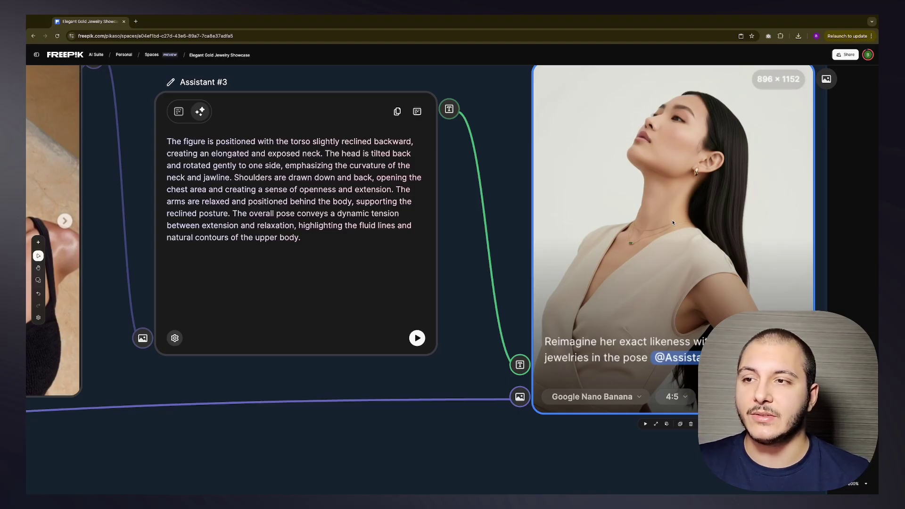
scroll(708, 190, right, 1)
scroll(691, 246, down, 1)
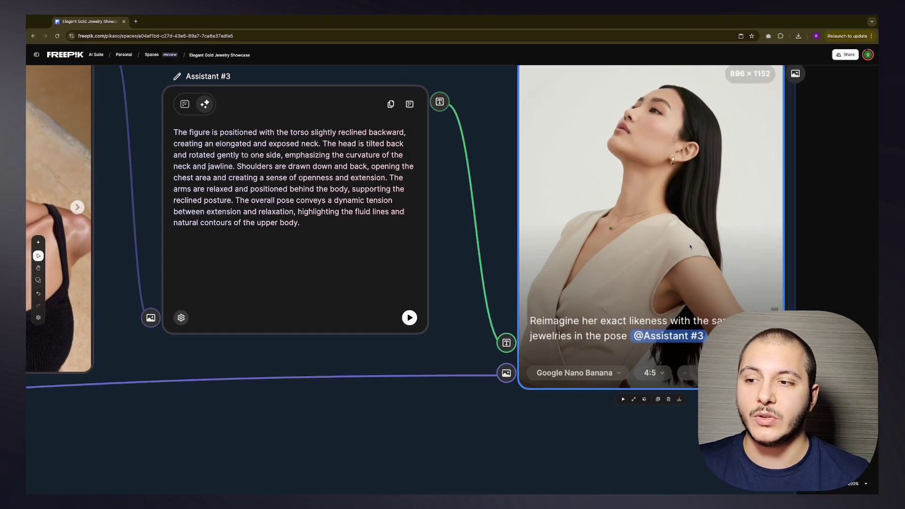
scroll(675, 245, down, 3)
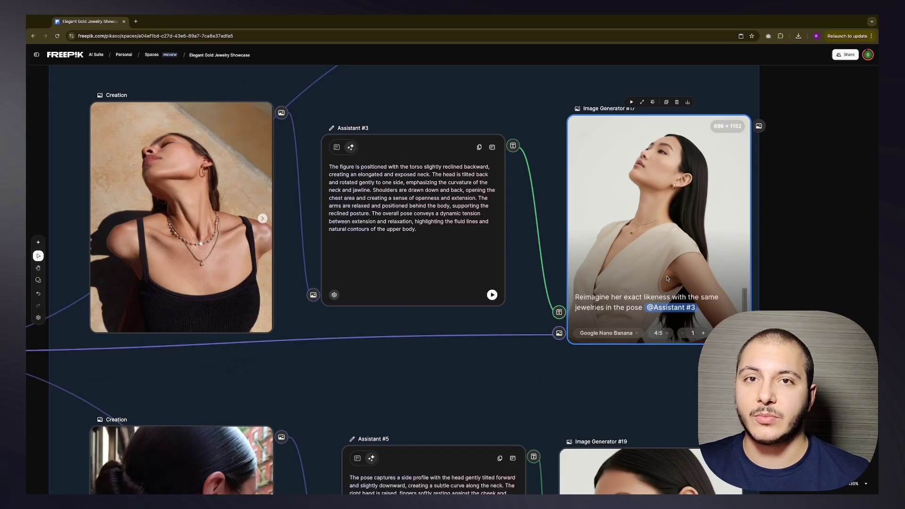
Step: Nudge Assistant #5 and Image Generator #19 slightly up and closer to the hand-on-cheek pose reference Creation
scroll(518, 245, down, 3)
scroll(378, 217, down, 5)
scroll(378, 216, left, 3)
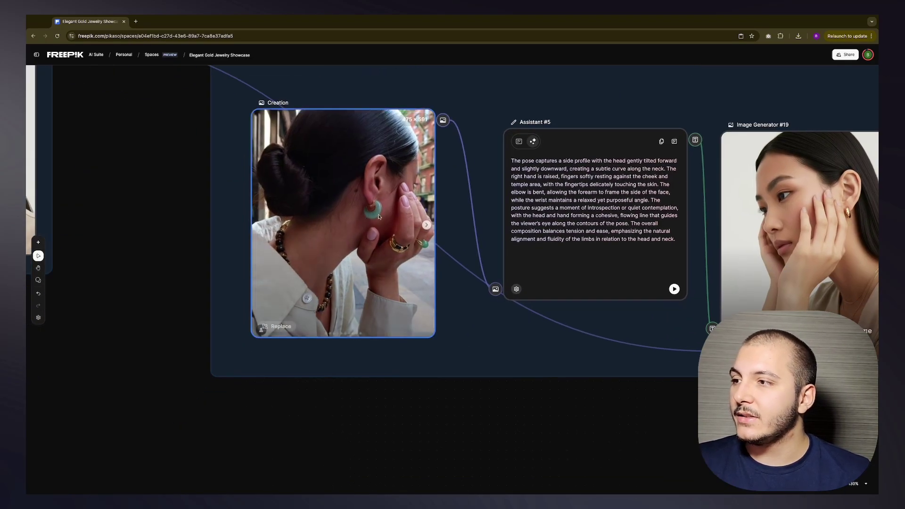
scroll(425, 226, right, 3)
scroll(424, 226, up, 1)
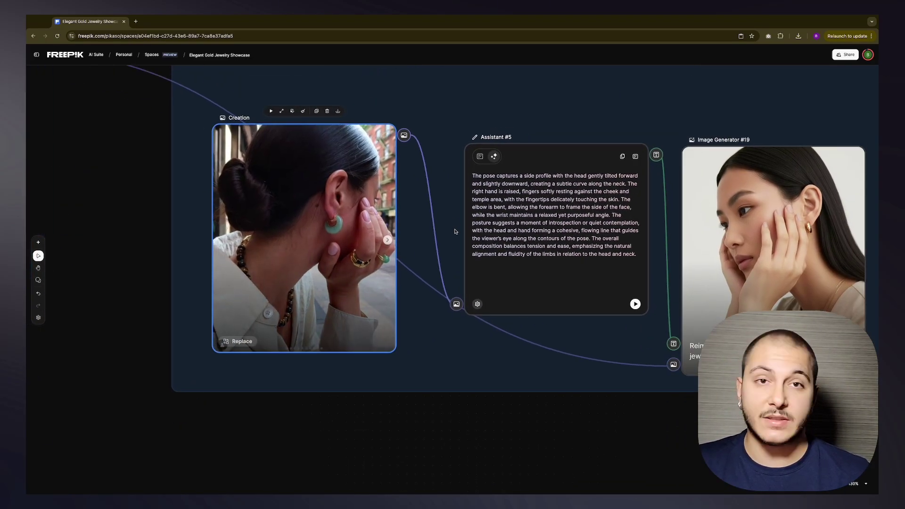
drag(553, 252, 538, 242)
scroll(538, 242, right, 5)
drag(661, 231, 654, 219)
click(826, 233)
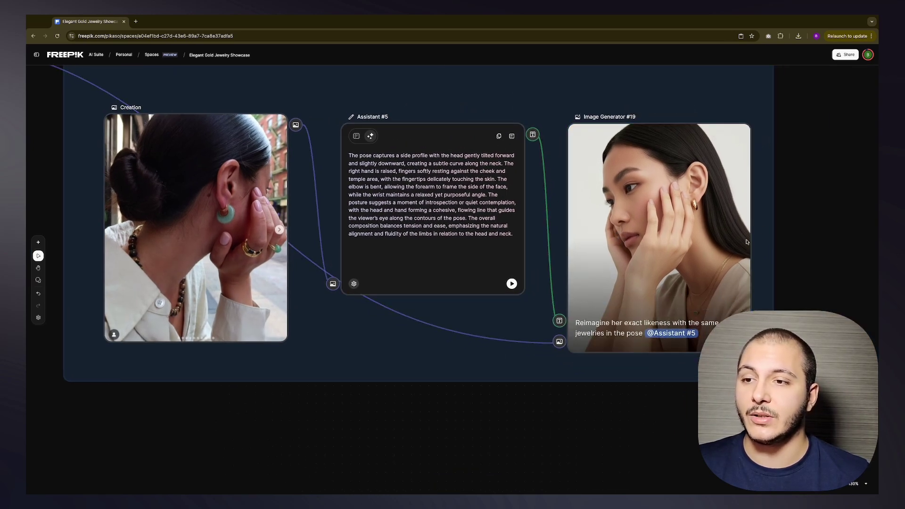
Step: Download Image Generator #19's image and place the downloaded file on the board beside the generator as a Creation
scroll(746, 242, down, 3)
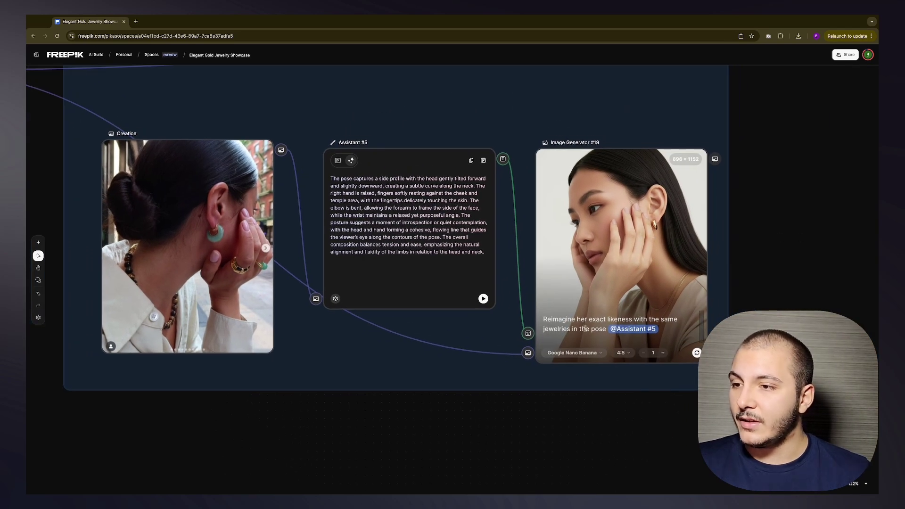
right_click(656, 212)
click(674, 345)
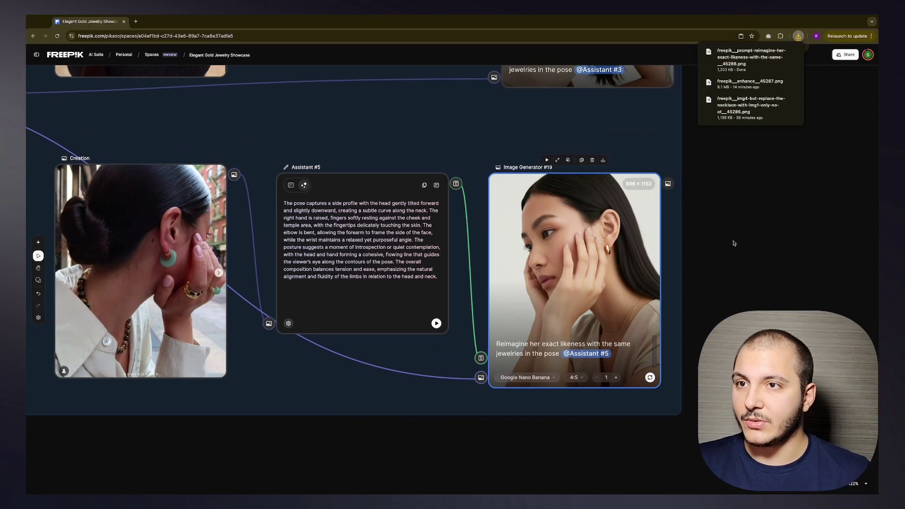
drag(730, 70, 762, 260)
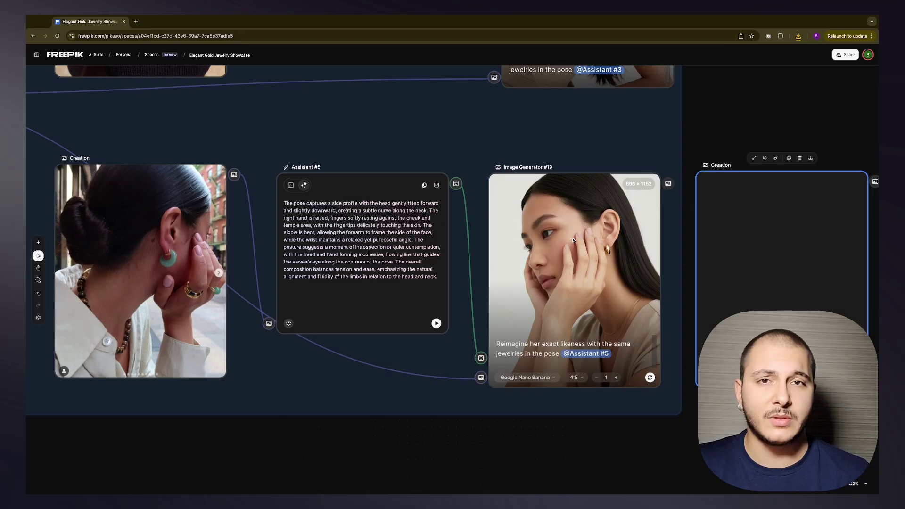
Step: Move the new hand-on-cheek Creation so it partly overlaps Image Generator #19, and inspect its earring and necklace up close
right_click(551, 223)
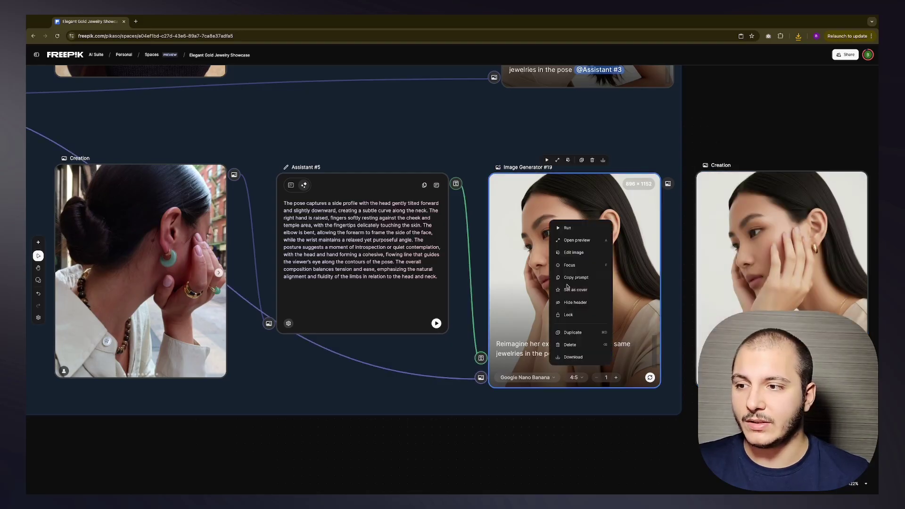
drag(789, 250, 624, 179)
click(795, 298)
scroll(796, 300, up, 5)
drag(728, 208, 590, 243)
mouse_move(449, 263)
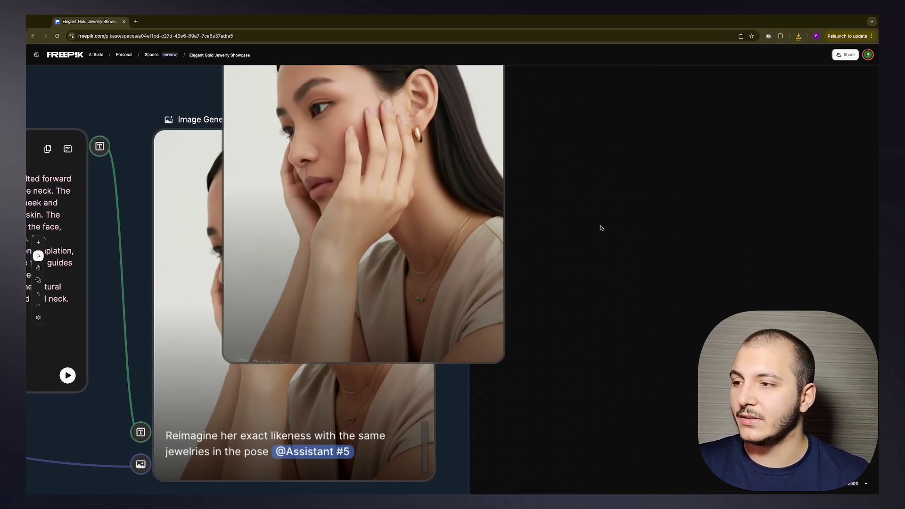
scroll(646, 253, left, 2)
scroll(582, 293, up, 2)
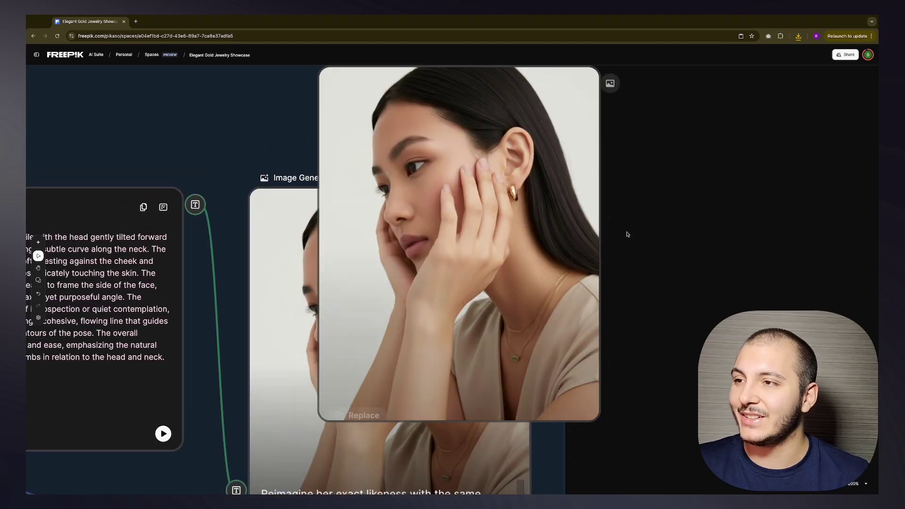
mouse_move(522, 215)
Step: Lay the hand-on-cheek Creation partly over the lower Creation portrait to compare the model's likeness and jewelry
scroll(523, 222, left, 2)
scroll(527, 246, down, 5)
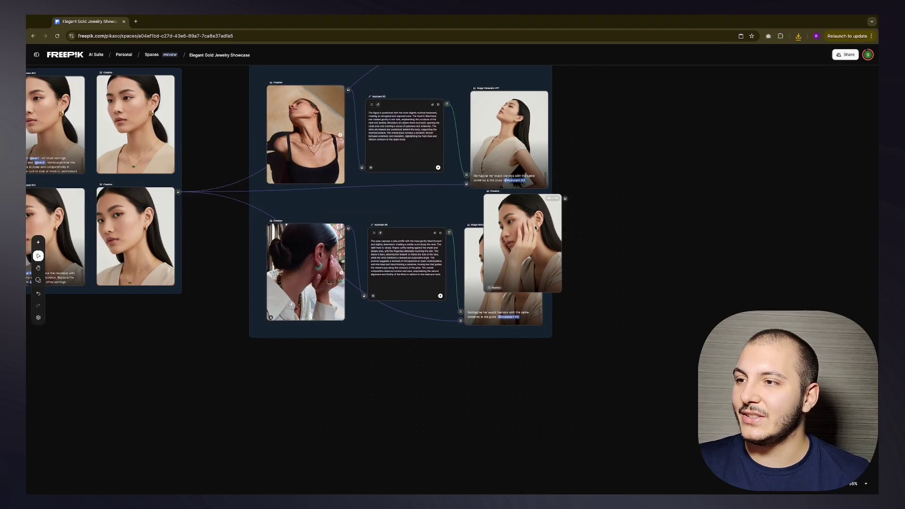
scroll(527, 235, up, 5)
scroll(460, 260, left, 2)
scroll(566, 283, down, 4)
scroll(613, 274, left, 3)
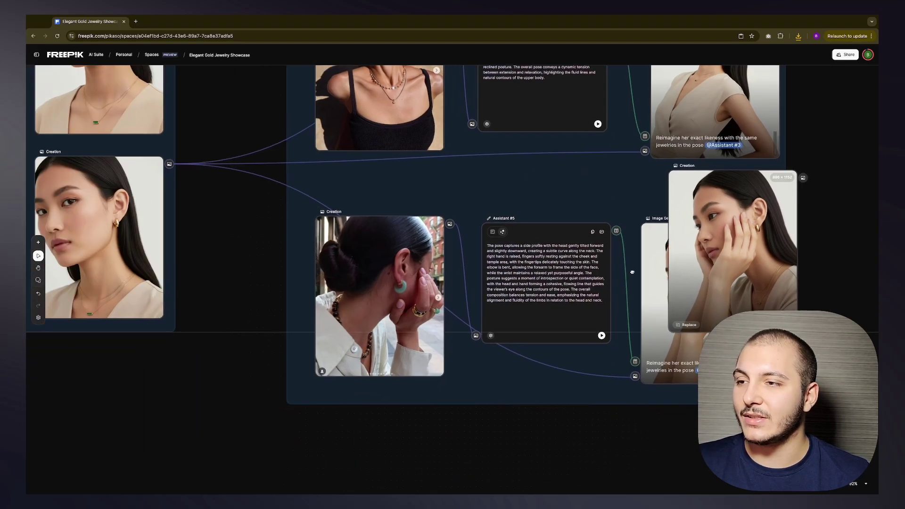
drag(707, 264, 203, 258)
scroll(410, 244, left, 5)
drag(442, 251, 365, 240)
scroll(365, 241, up, 5)
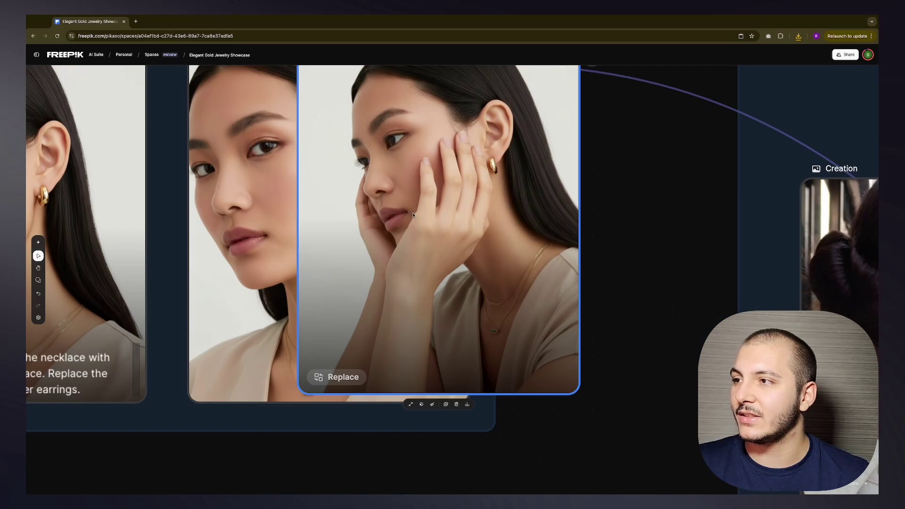
scroll(413, 215, down, 5)
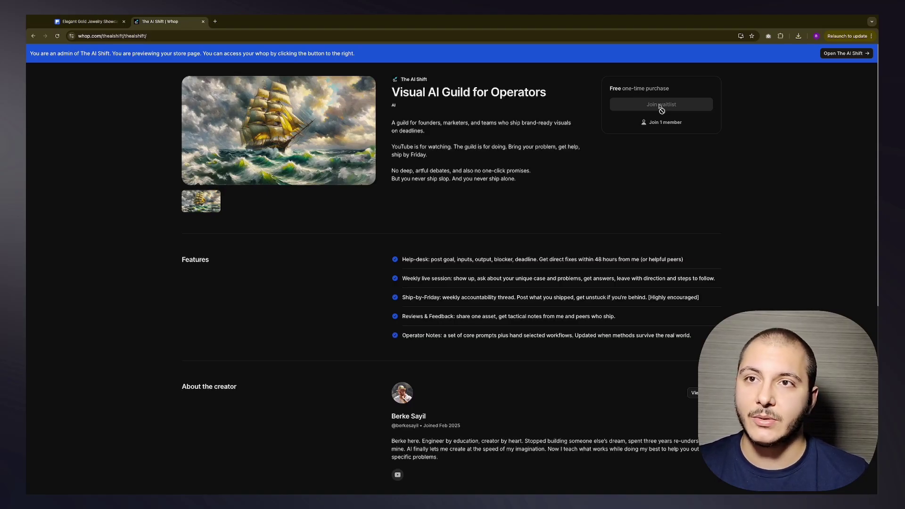
Step: Close the Visual AI Guild for Operators store page and return to the Elegant Gold Jewelry Showcase board
key(ctrl+w)
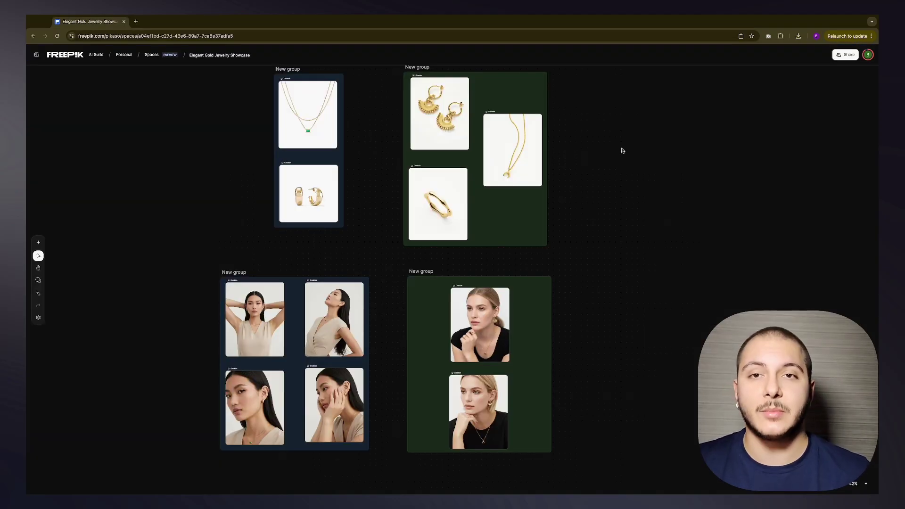